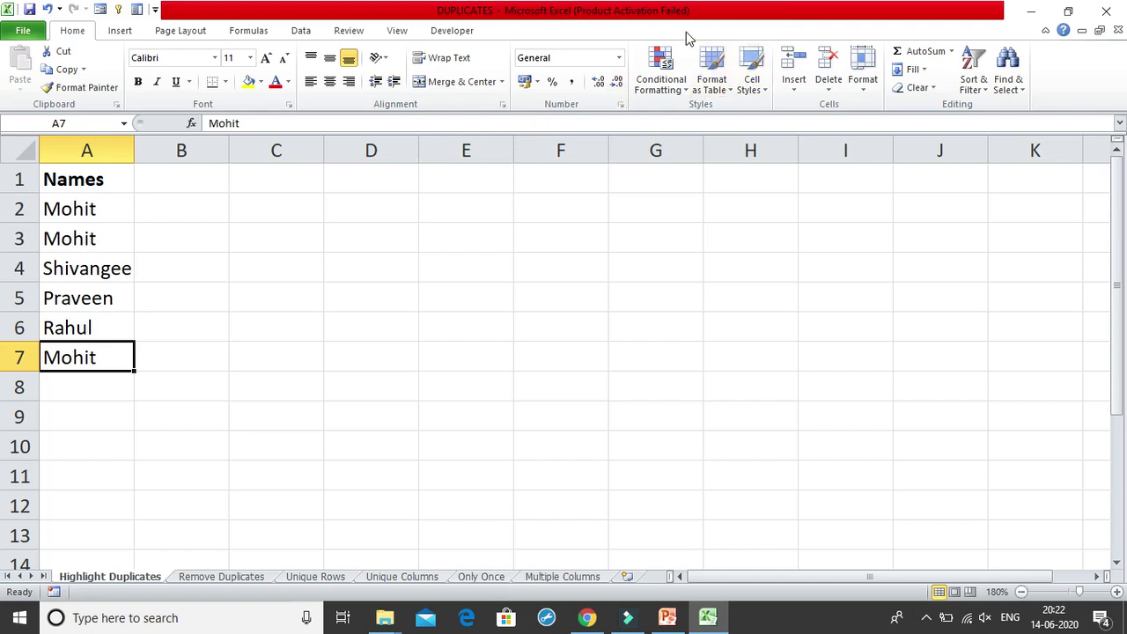
Create a new conditional formatting rule for A2:A7 that formats only duplicate values in the range
{"action": "left_click_drag", "start_coordinate": [106, 209], "coordinate": [93, 351]}
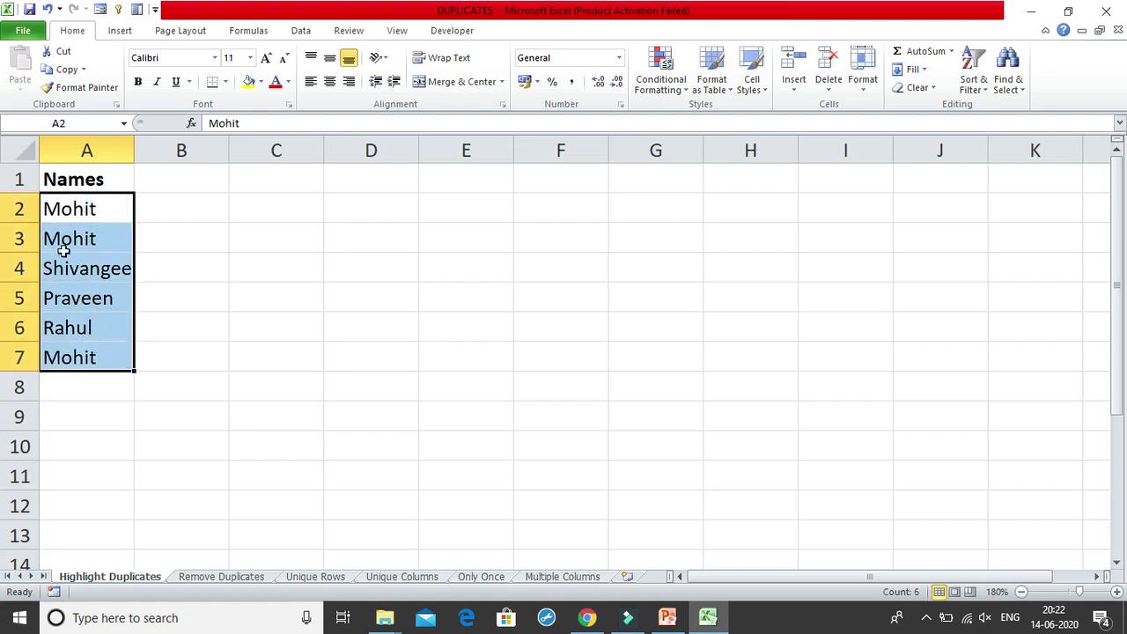
{"action": "left_click", "coordinate": [124, 204]}
{"action": "key", "text": "ctrl+shift+Down"}
{"action": "left_click", "coordinate": [641, 95]}
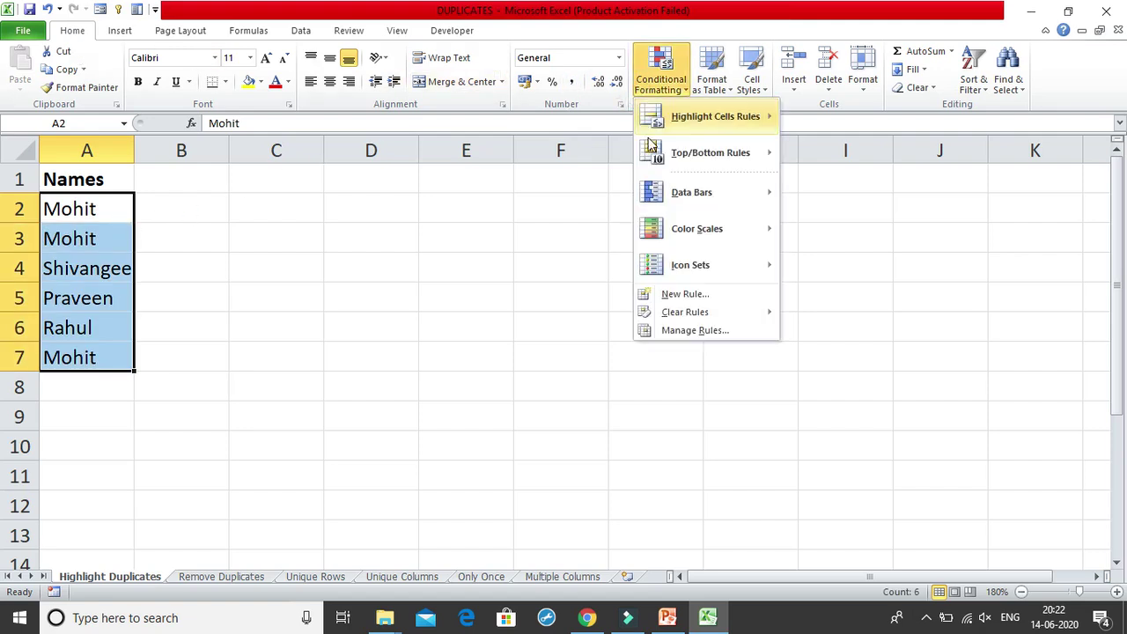
{"action": "left_click", "coordinate": [672, 296]}
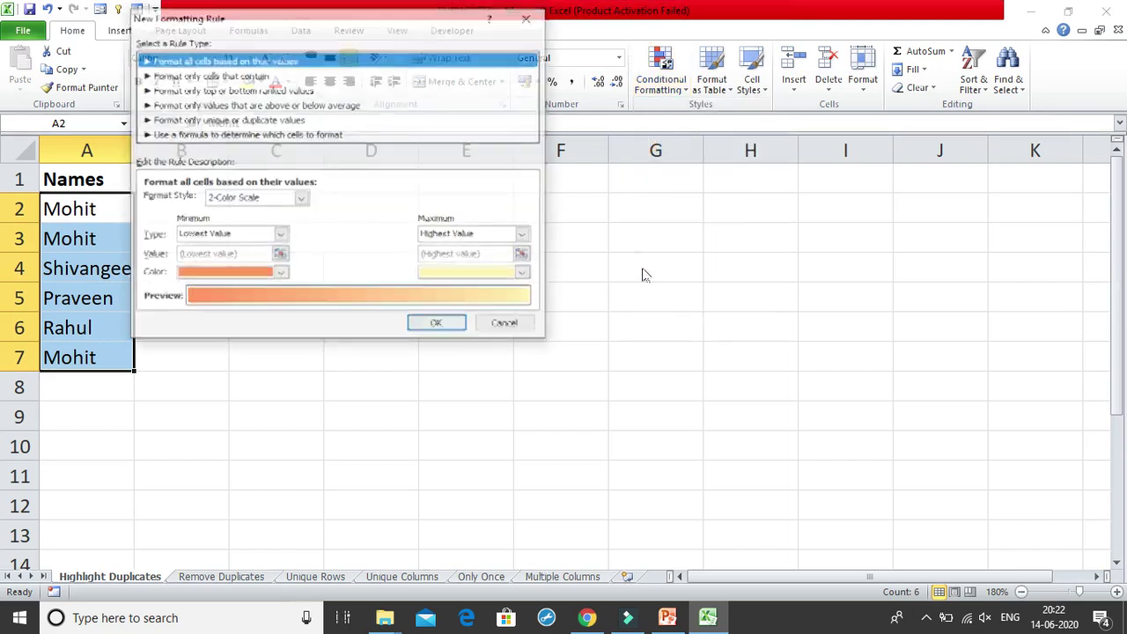
{"action": "left_click_drag", "start_coordinate": [372, 30], "coordinate": [492, 138]}
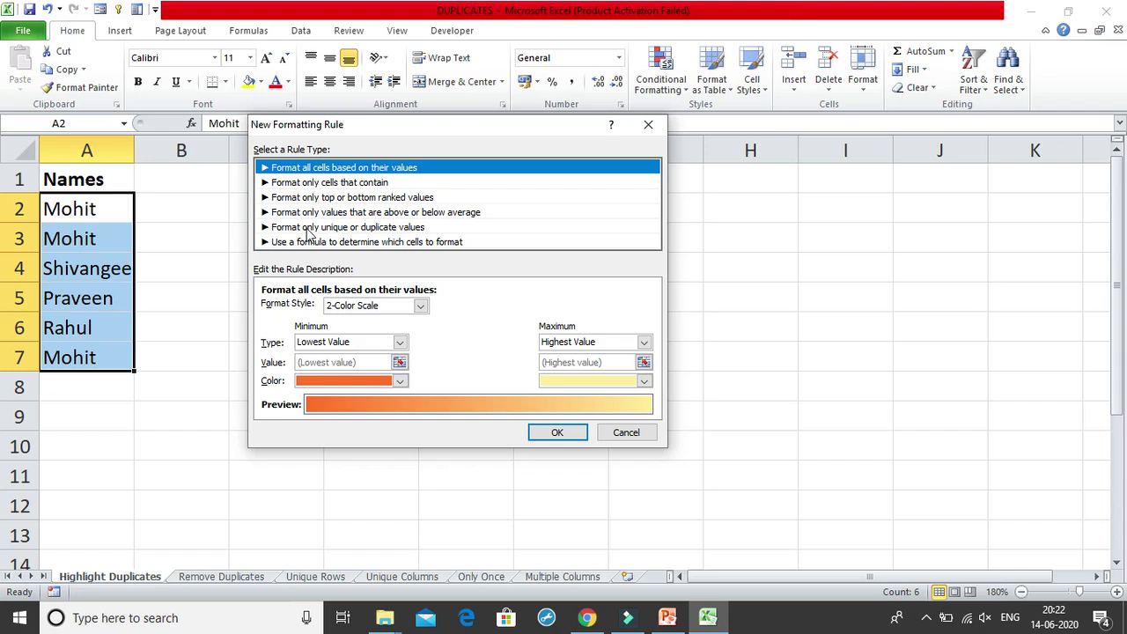
{"action": "left_click", "coordinate": [438, 229]}
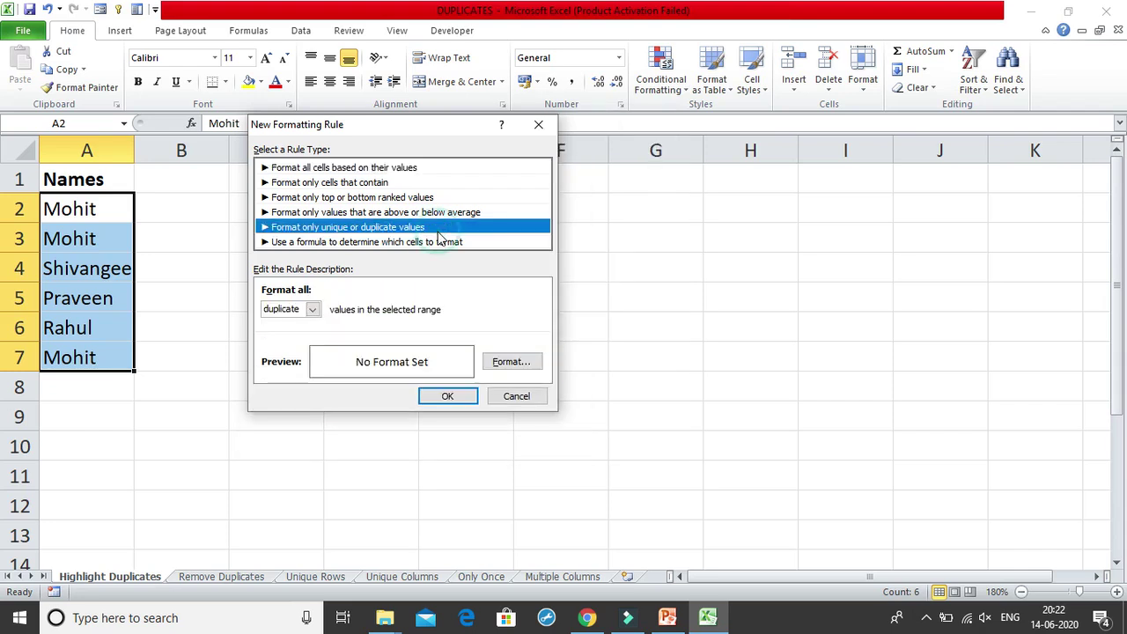
{"action": "left_click", "coordinate": [312, 314]}
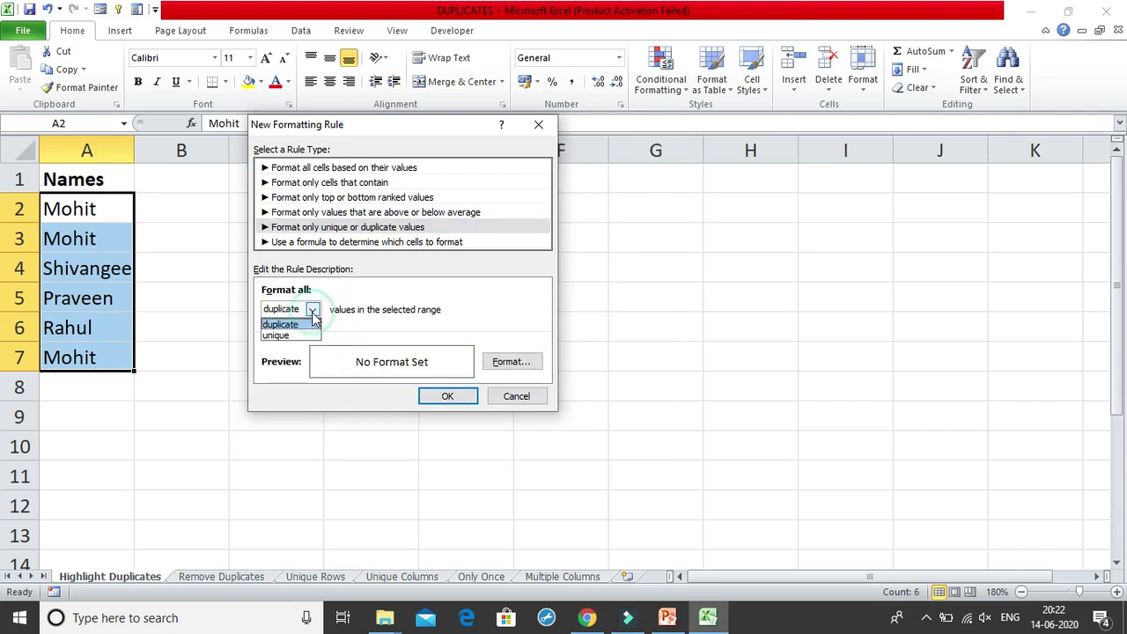
{"action": "left_click", "coordinate": [304, 323]}
{"action": "left_click", "coordinate": [519, 361]}
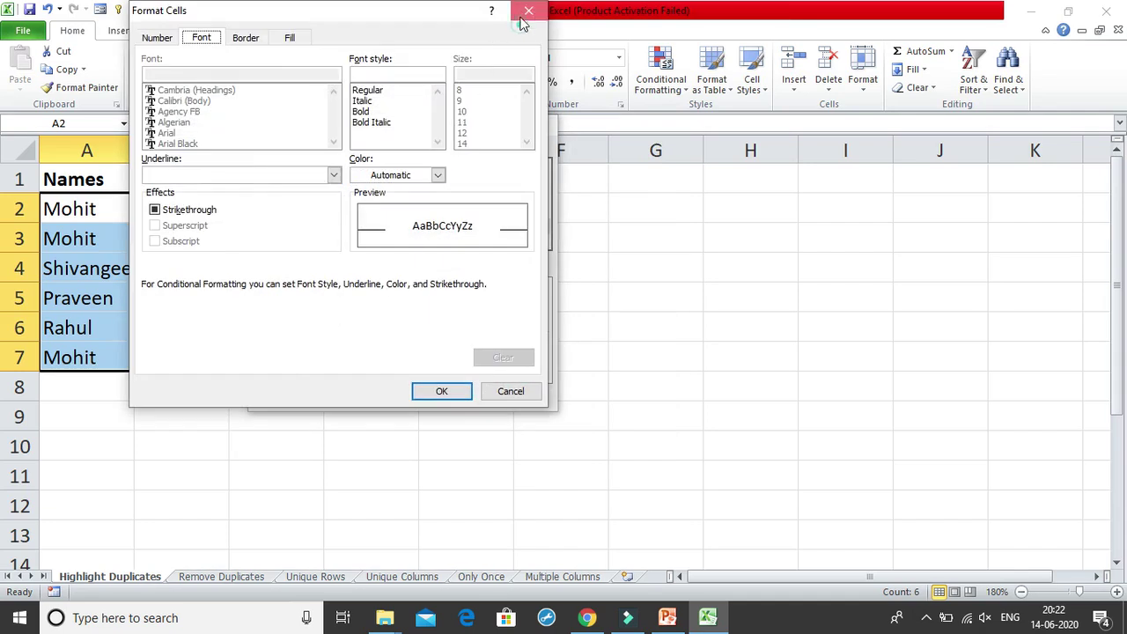
{"action": "left_click", "coordinate": [528, 11]}
{"action": "left_click", "coordinate": [312, 309]}
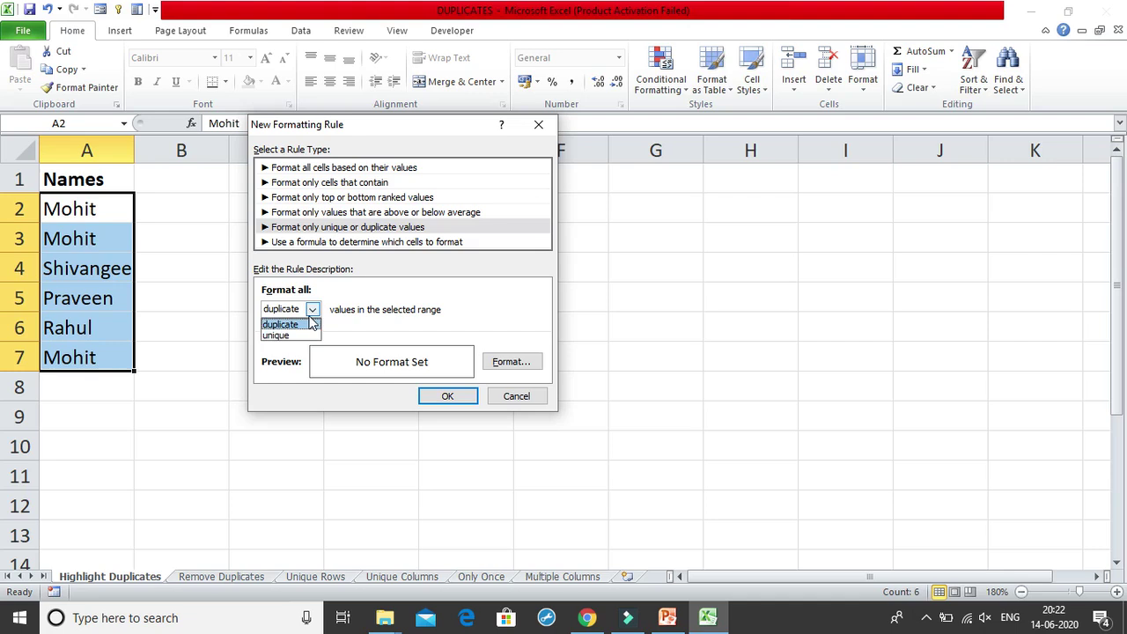
{"action": "left_click", "coordinate": [310, 325]}
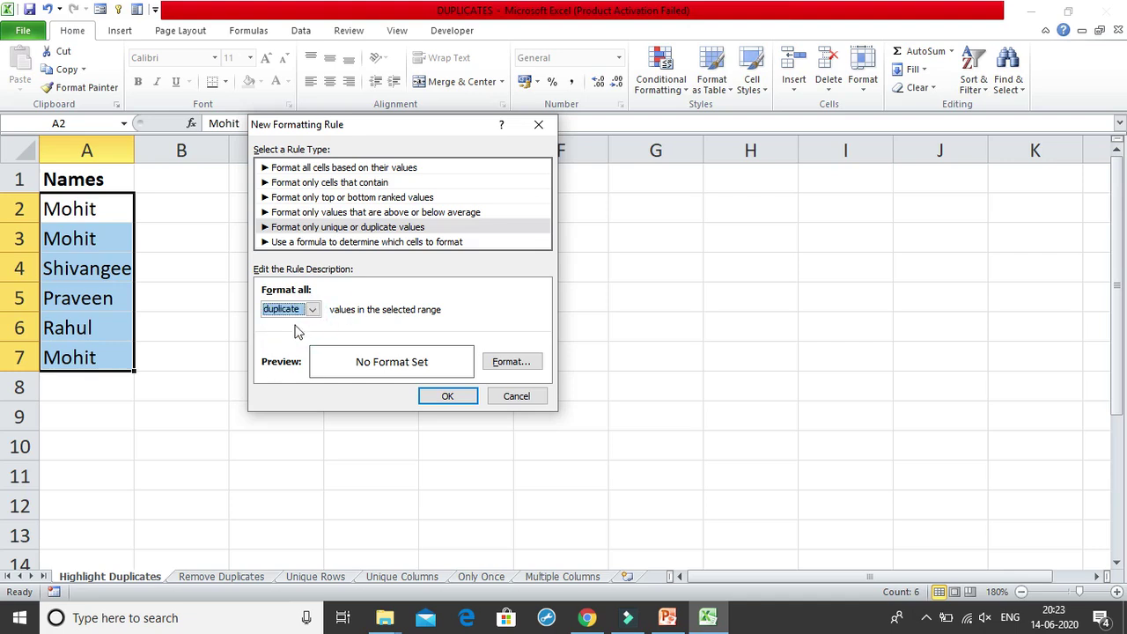
Give the duplicate-values rule a light pink background fill and apply it to the names
{"action": "left_click", "coordinate": [507, 362]}
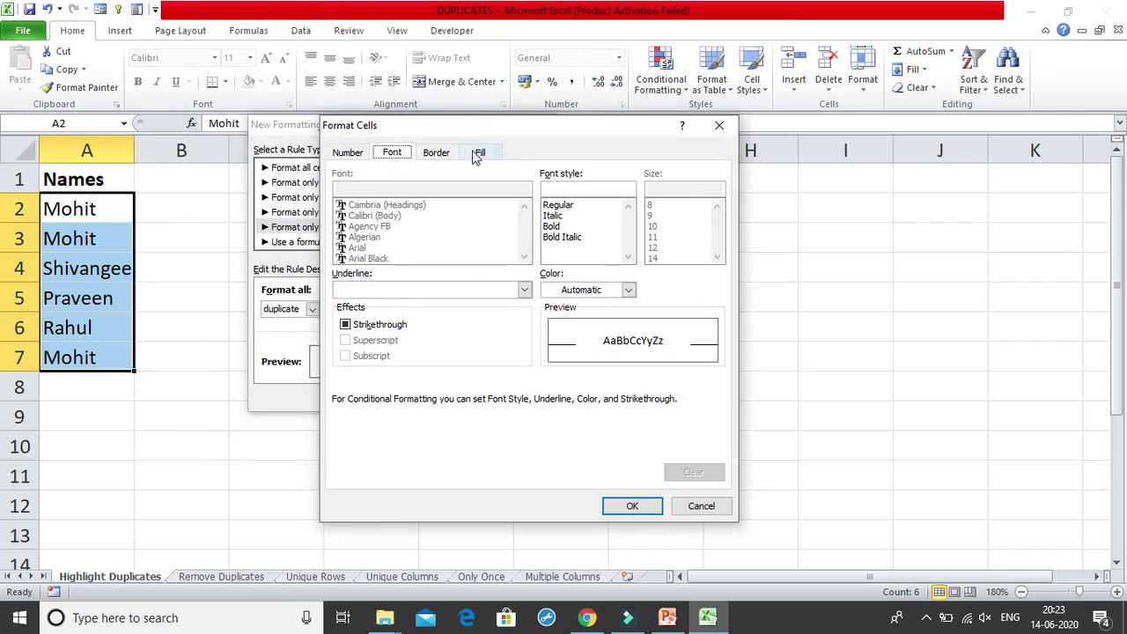
{"action": "left_click", "coordinate": [481, 151]}
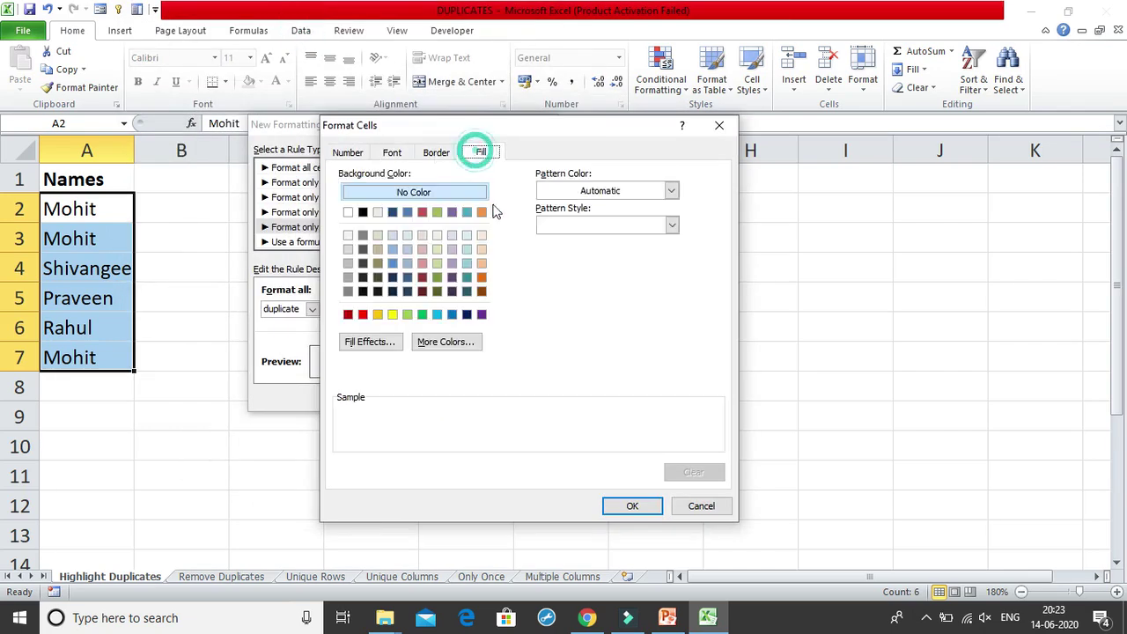
{"action": "left_click", "coordinate": [420, 236]}
{"action": "left_click", "coordinate": [647, 508]}
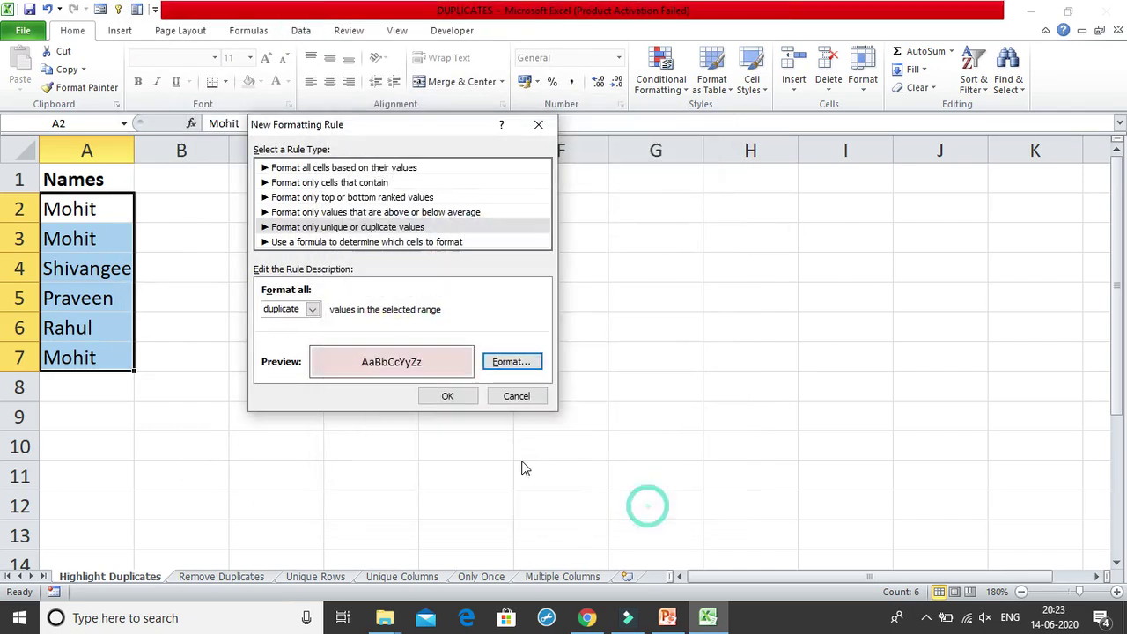
{"action": "left_click", "coordinate": [473, 398]}
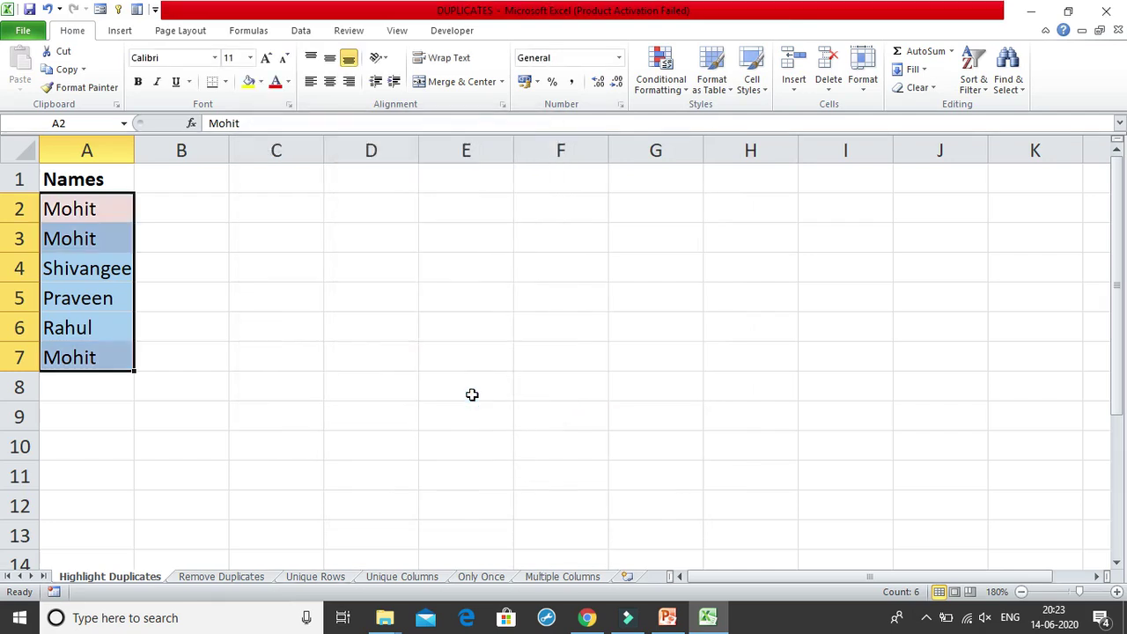
{"action": "left_click", "coordinate": [179, 319]}
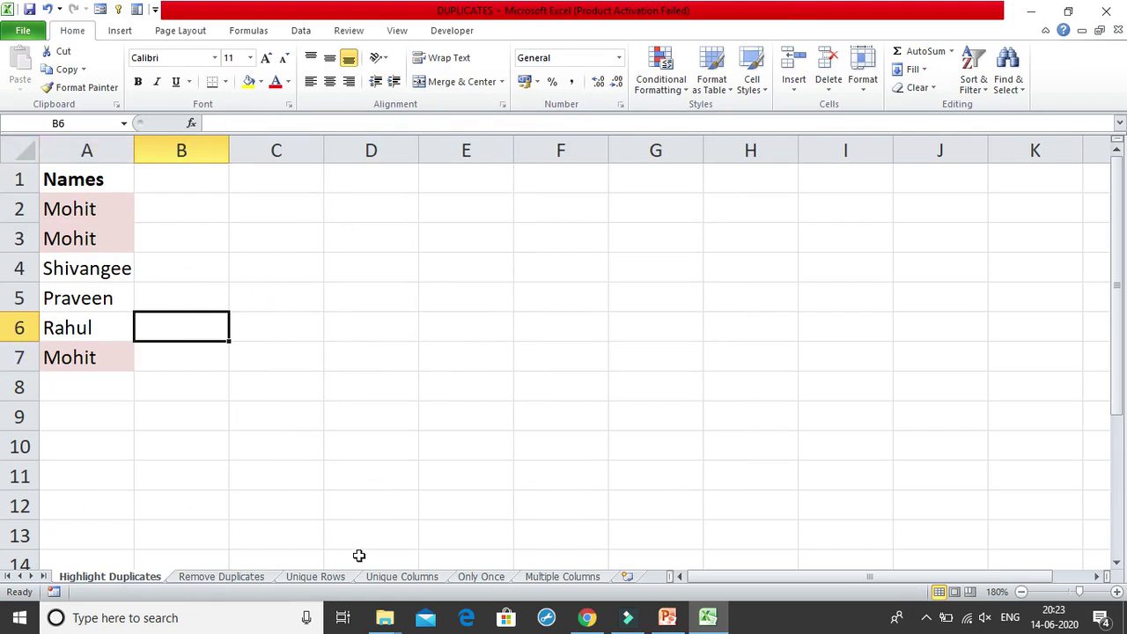
On the Remove Duplicates sheet, replace the names in A8 and A9 with the same name as in A2
{"action": "left_click", "coordinate": [257, 578]}
{"action": "scroll", "coordinate": [110, 276], "scroll_direction": "down", "scroll_amount": 1}
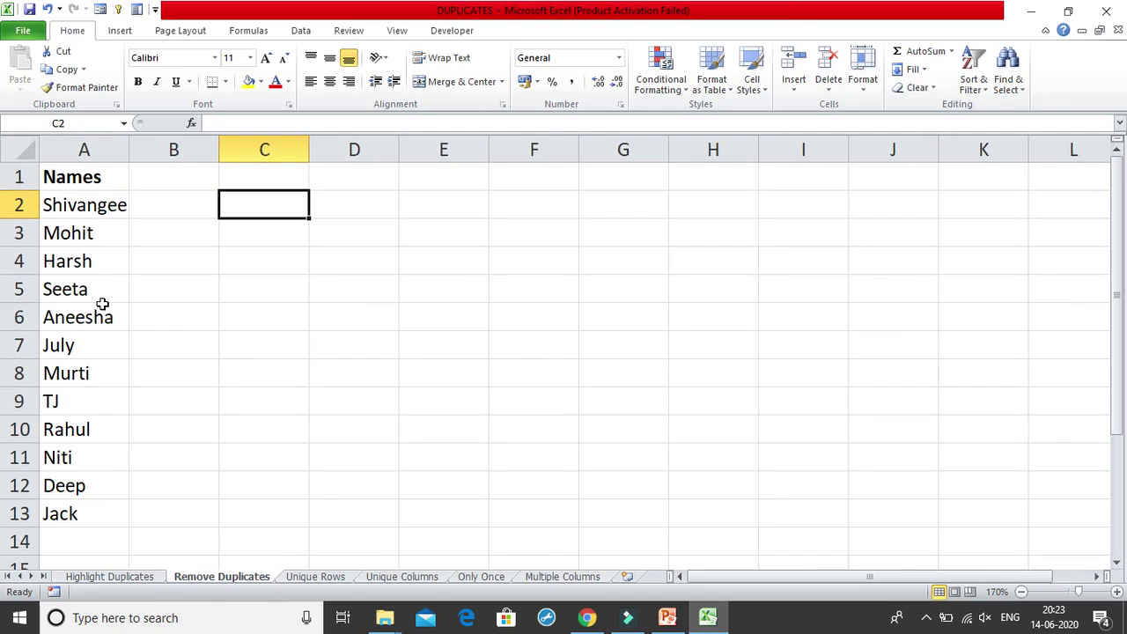
{"action": "left_click", "coordinate": [89, 230]}
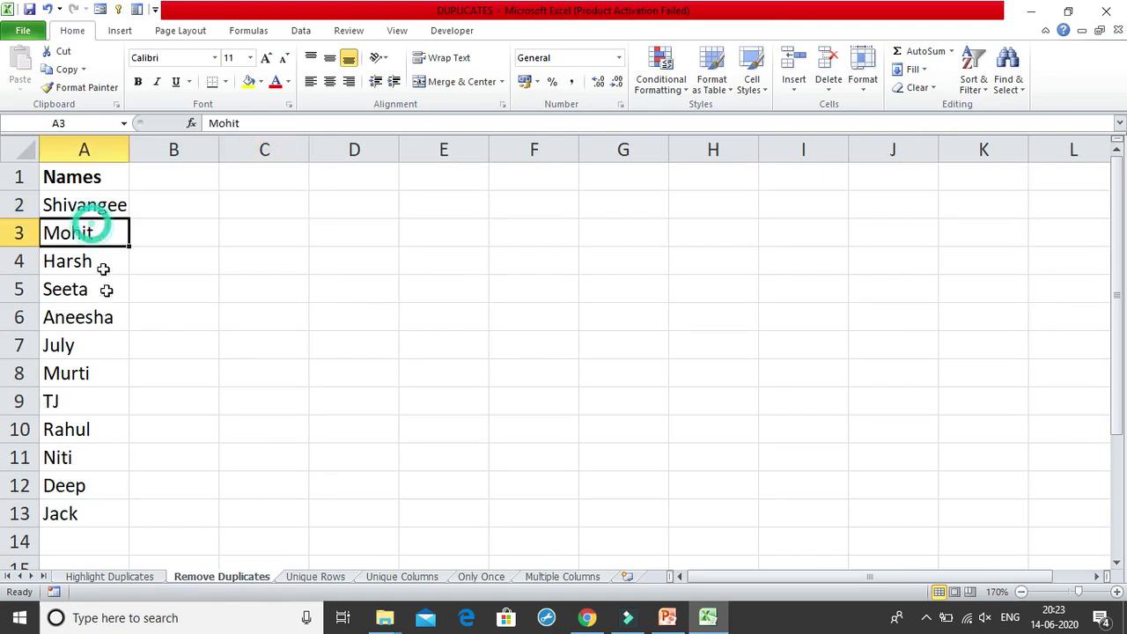
{"action": "left_click", "coordinate": [89, 374]}
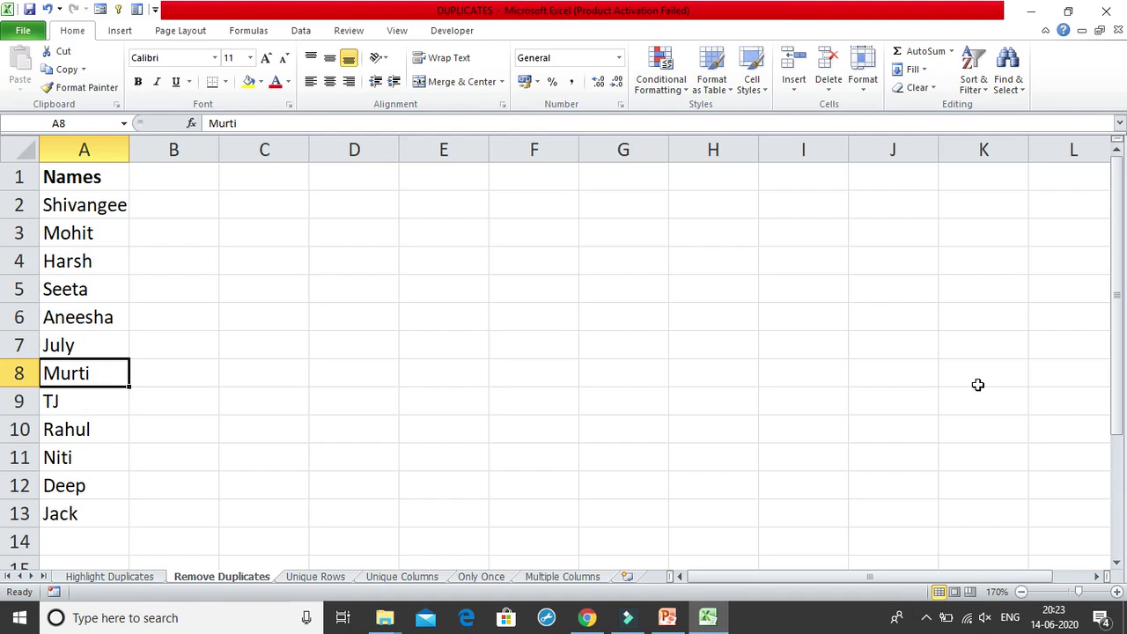
{"action": "type", "text": "Shi"}
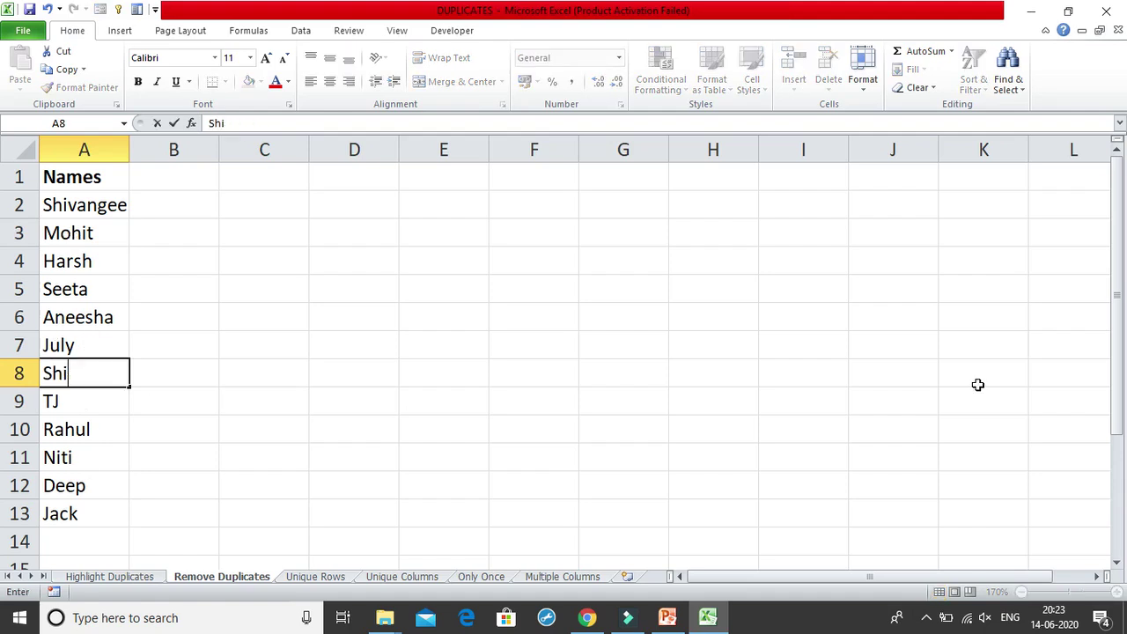
{"action": "type", "text": "avangee"}
{"action": "key", "text": "Return"}
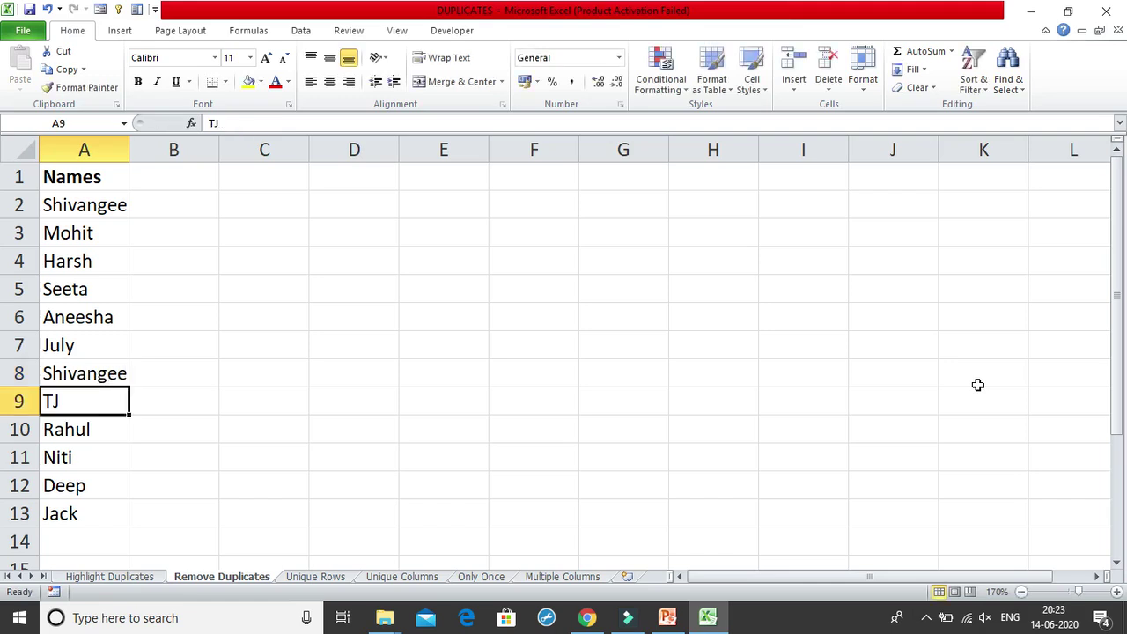
{"action": "type", "text": "Shiv"}
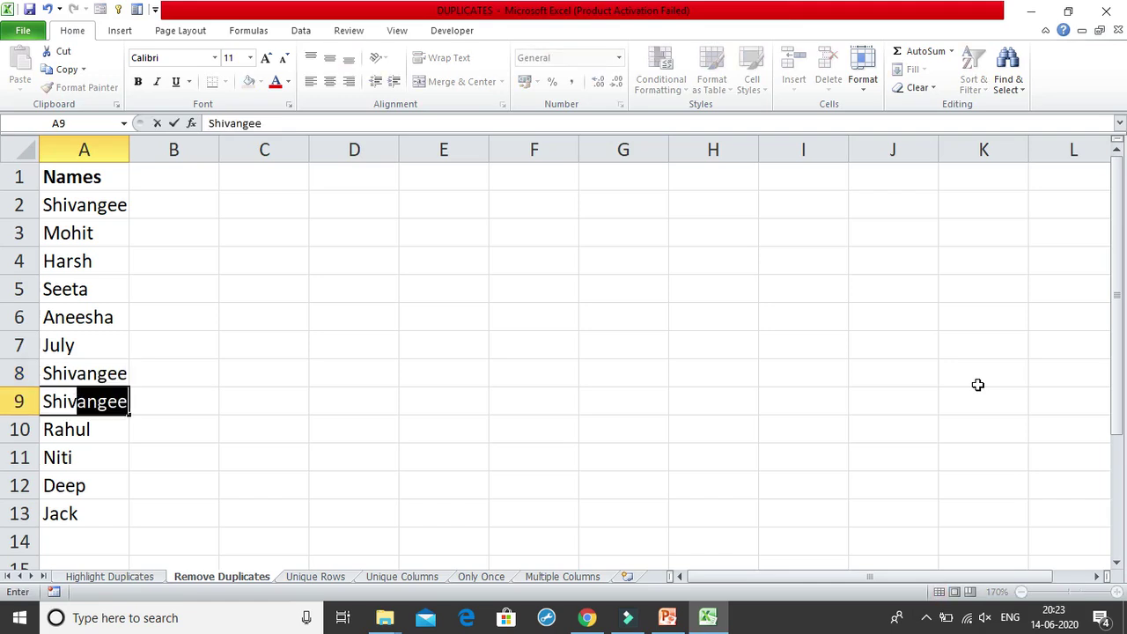
{"action": "key", "text": "Tab"}
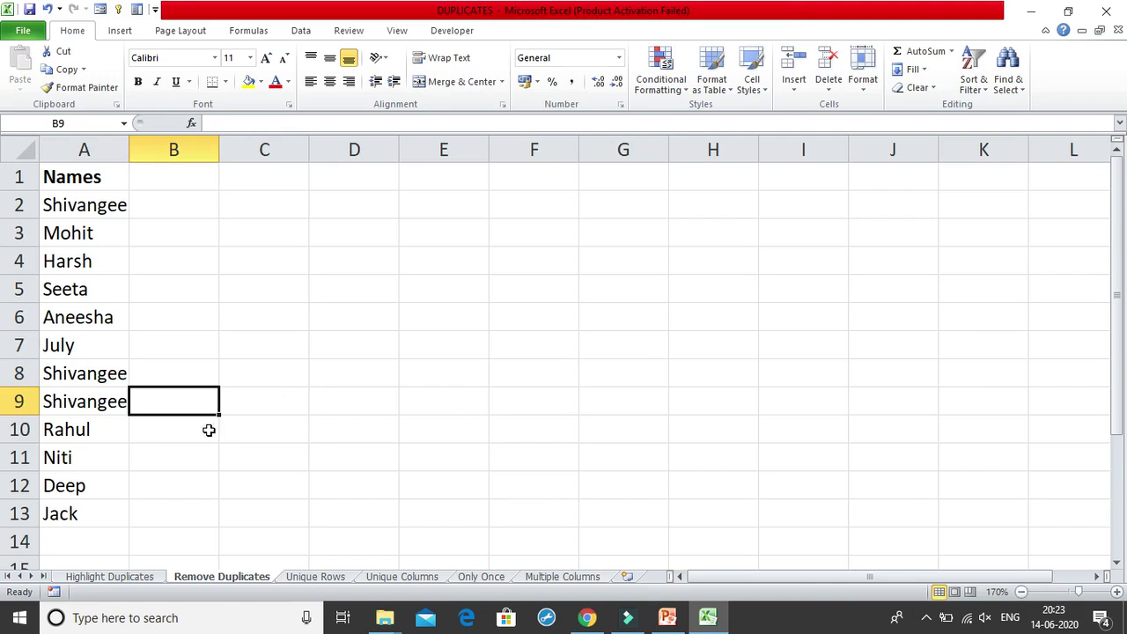
Replace the name in A11 with the one from A3, and the name in A12 with the one from A4
{"action": "left_click", "coordinate": [125, 455]}
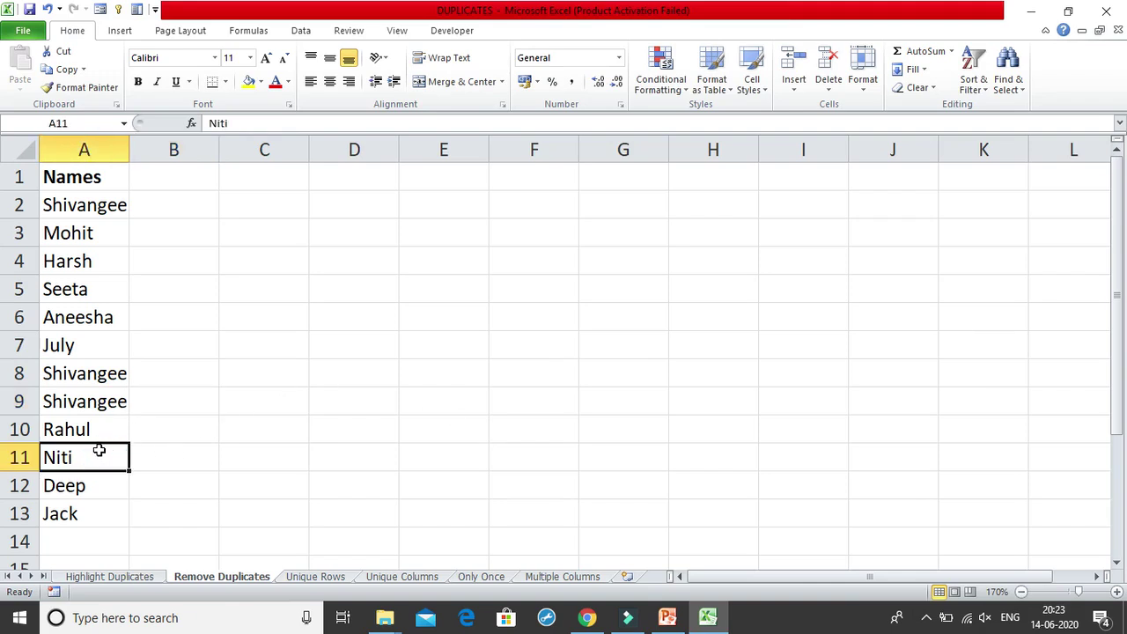
{"action": "type", "text": "Mohit"}
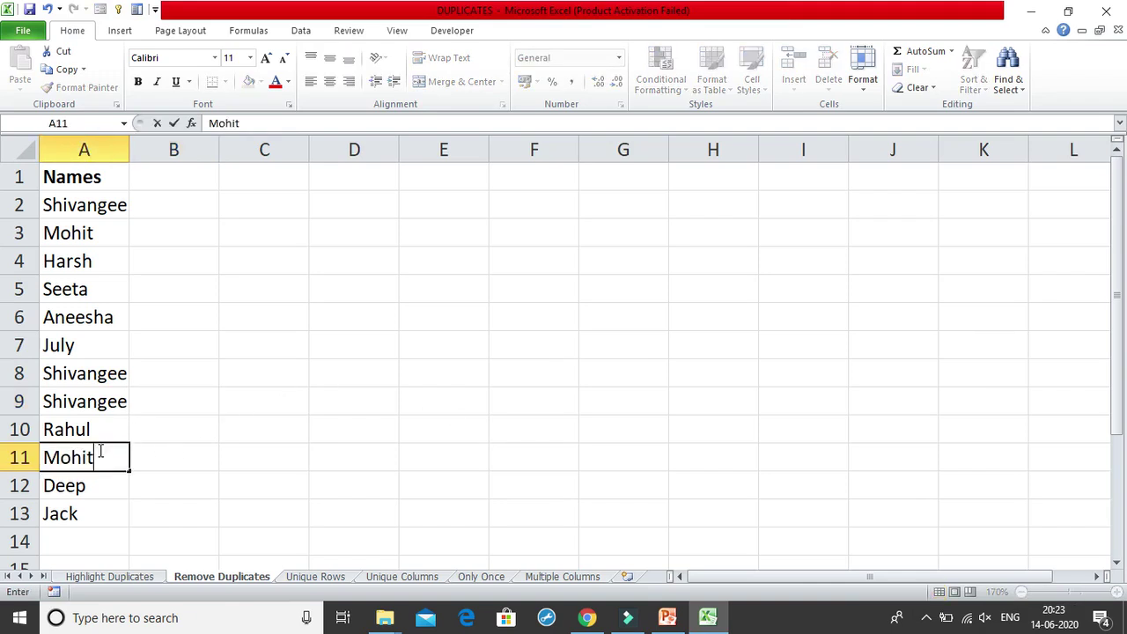
{"action": "key", "text": "Return"}
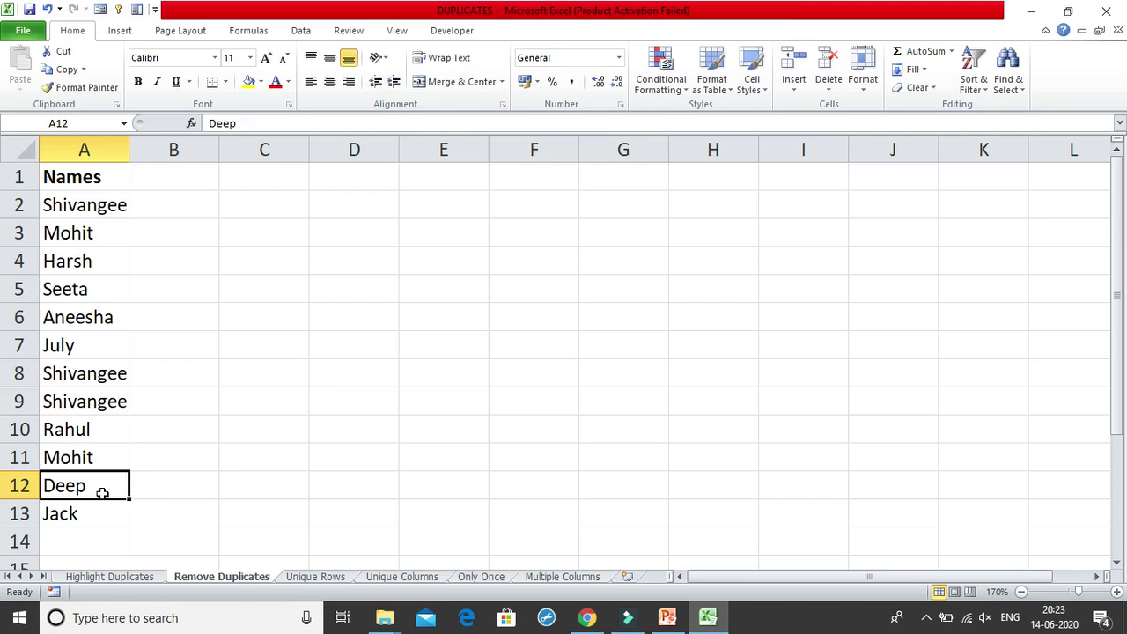
{"action": "type", "text": "Harsh"}
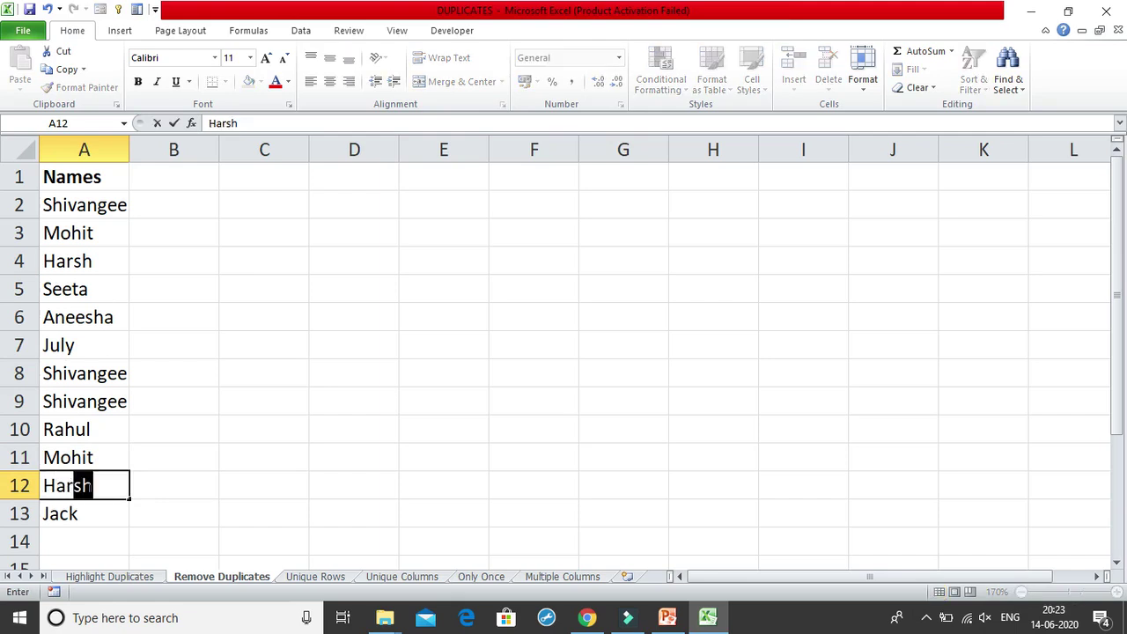
{"action": "left_click", "coordinate": [244, 399]}
{"action": "left_click", "coordinate": [93, 375]}
{"action": "left_click", "coordinate": [91, 403]}
{"action": "left_click", "coordinate": [89, 456]}
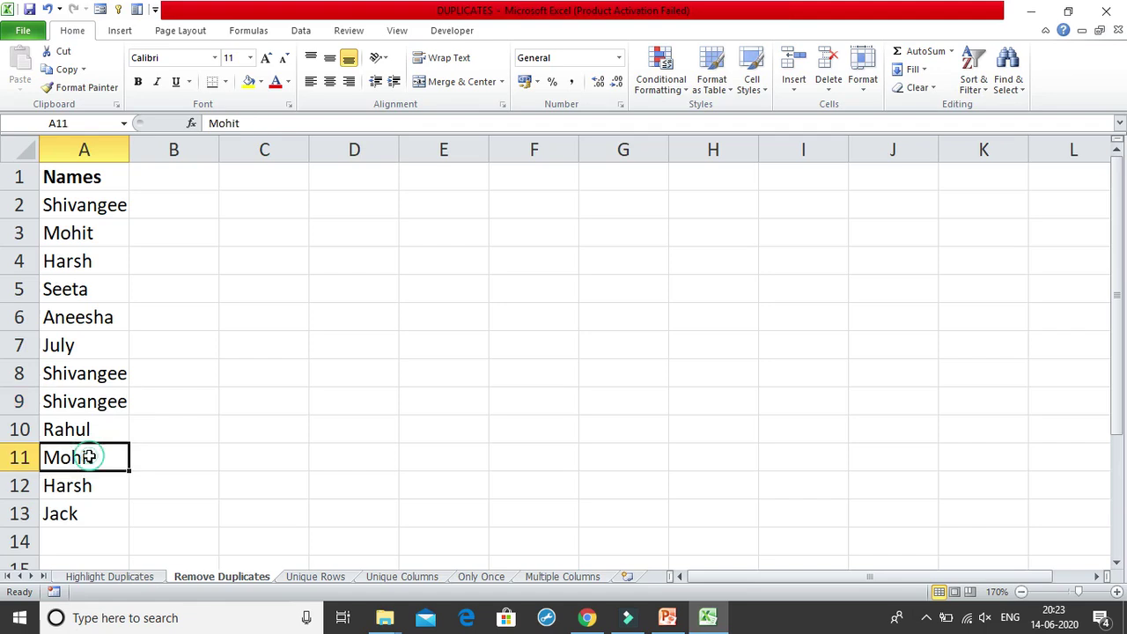
{"action": "left_click", "coordinate": [83, 211]}
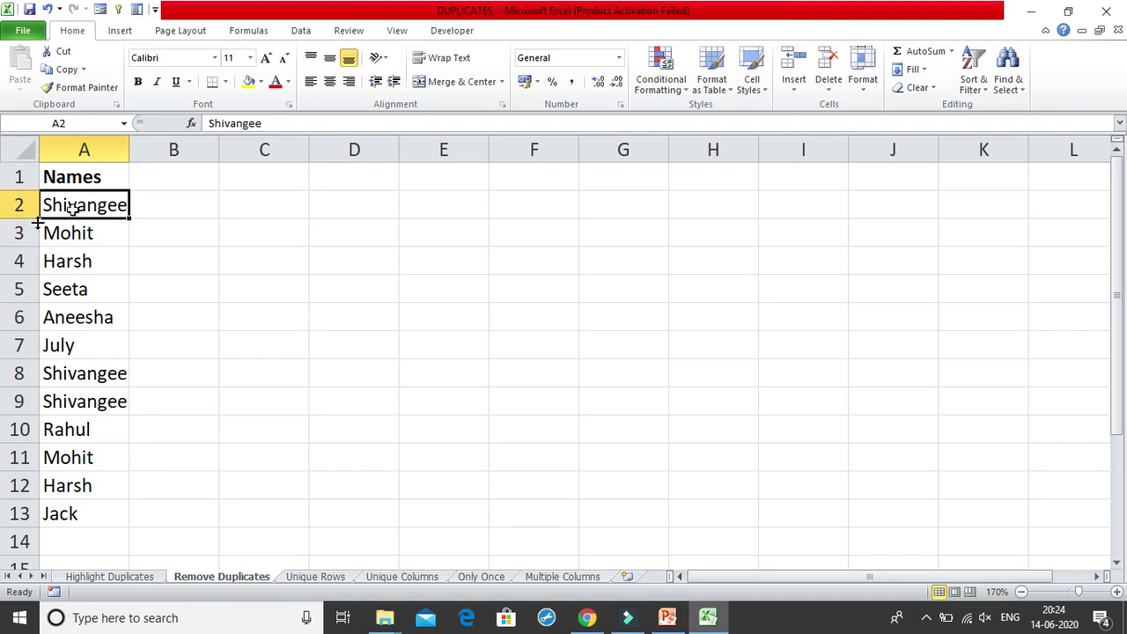
Remove duplicates from A1:A13, treating the first row as headers and checking the Names column
{"action": "left_click", "coordinate": [301, 31]}
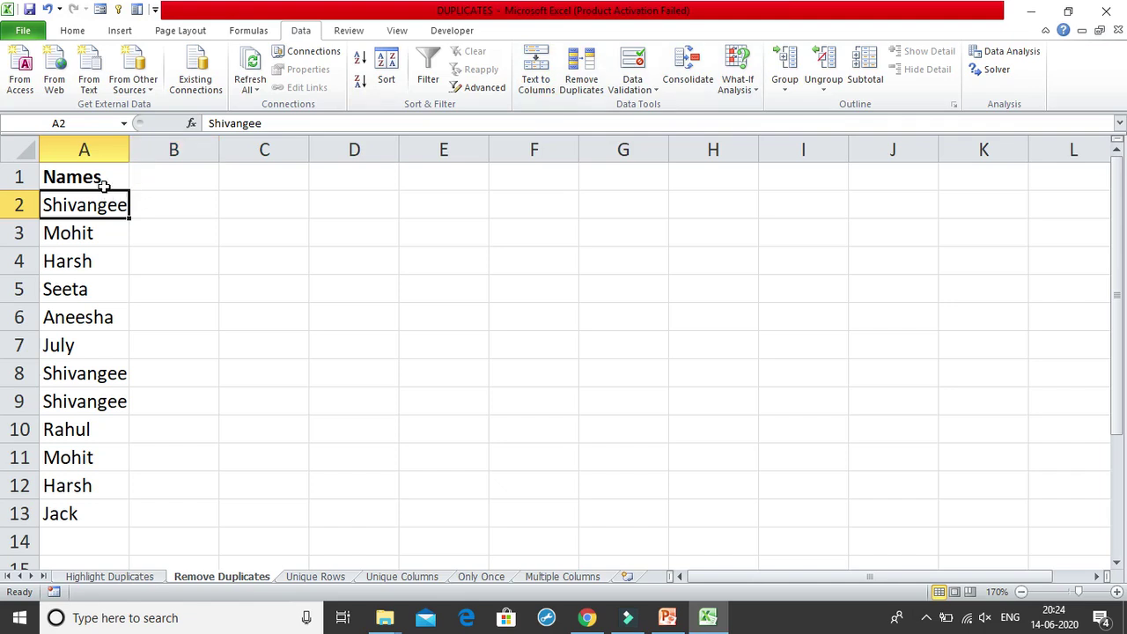
{"action": "left_click_drag", "start_coordinate": [103, 204], "coordinate": [82, 508]}
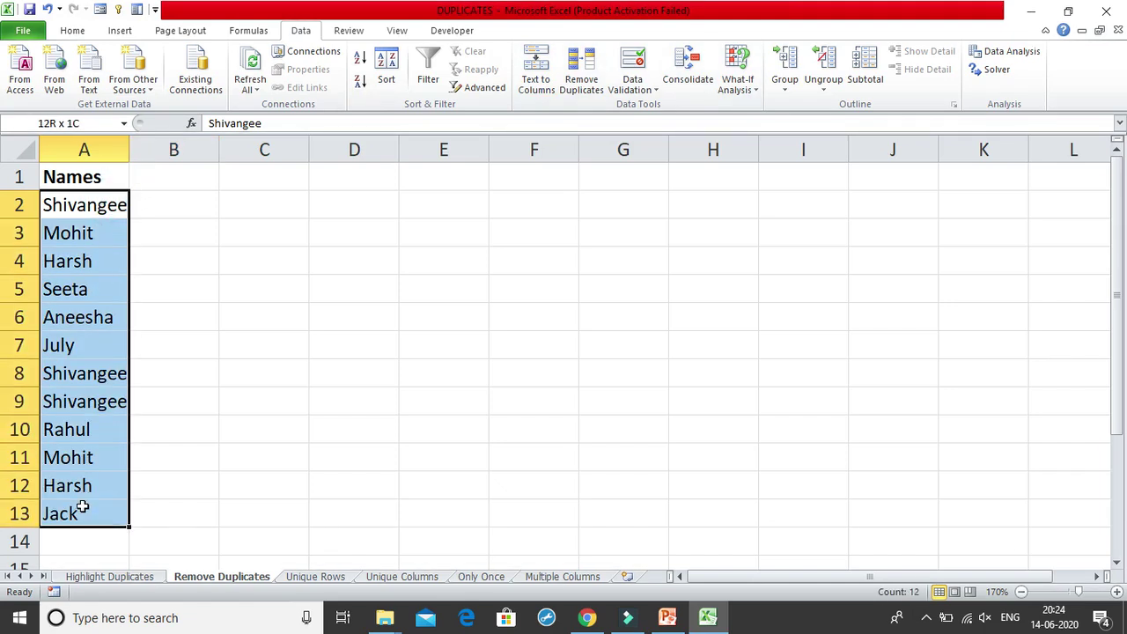
{"action": "left_click_drag", "start_coordinate": [94, 176], "coordinate": [57, 511]}
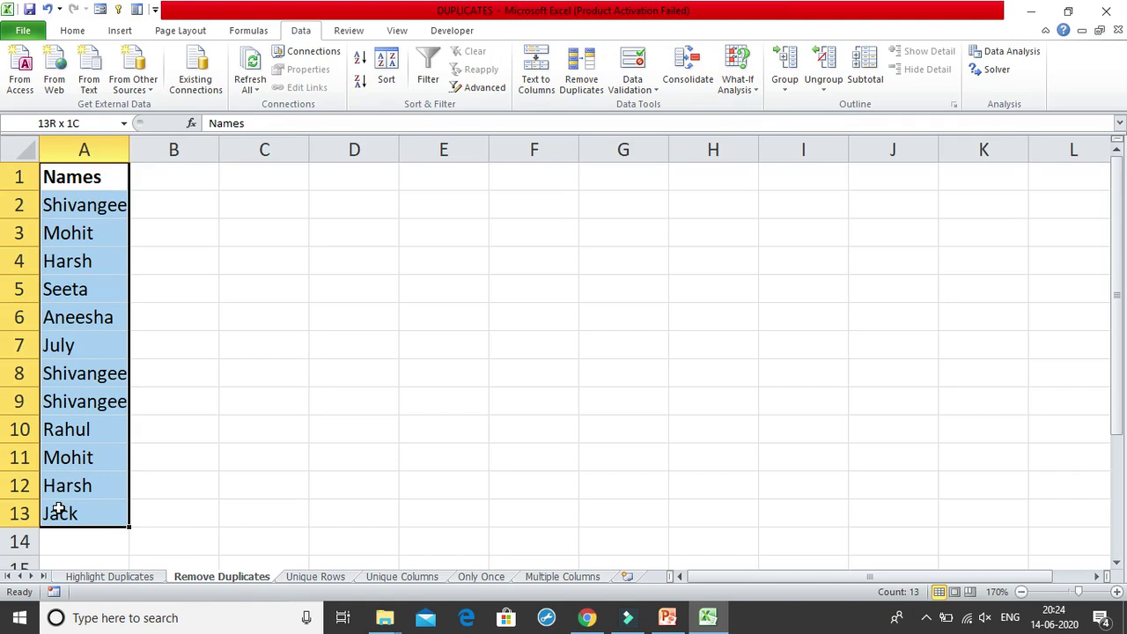
{"action": "left_click", "coordinate": [581, 84]}
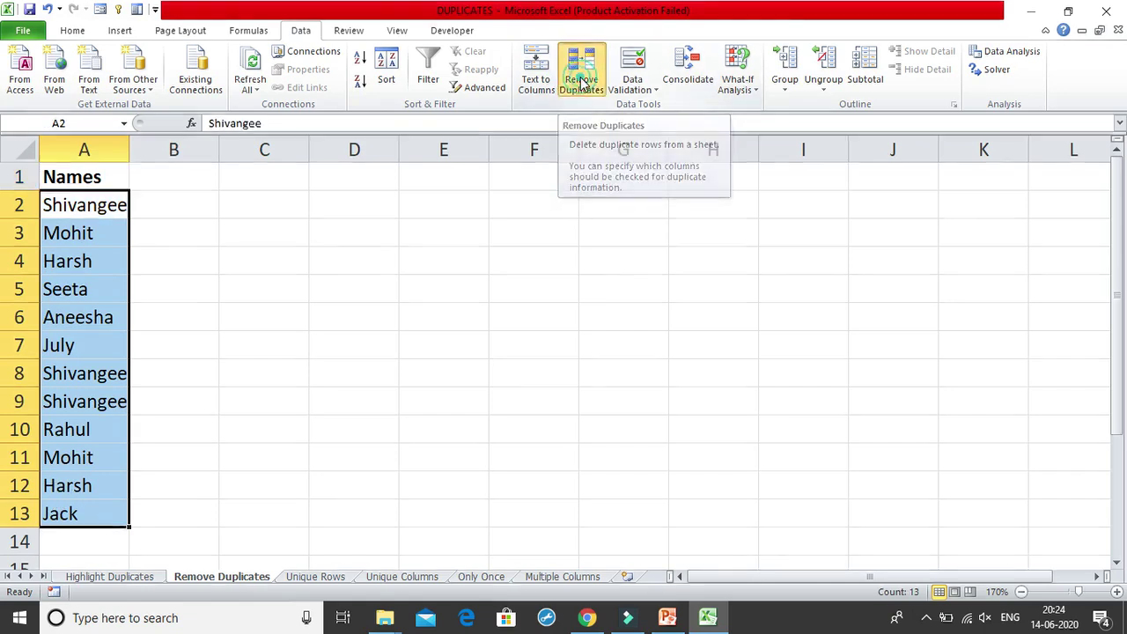
{"action": "left_click_drag", "start_coordinate": [375, 172], "coordinate": [464, 187]}
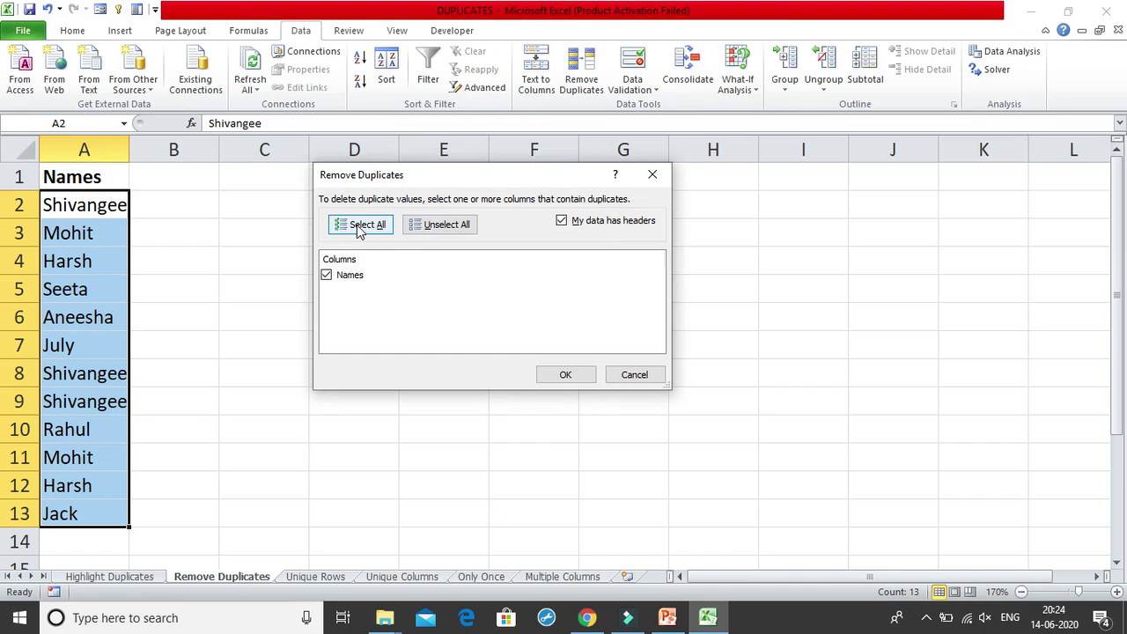
{"action": "left_click", "coordinate": [423, 225]}
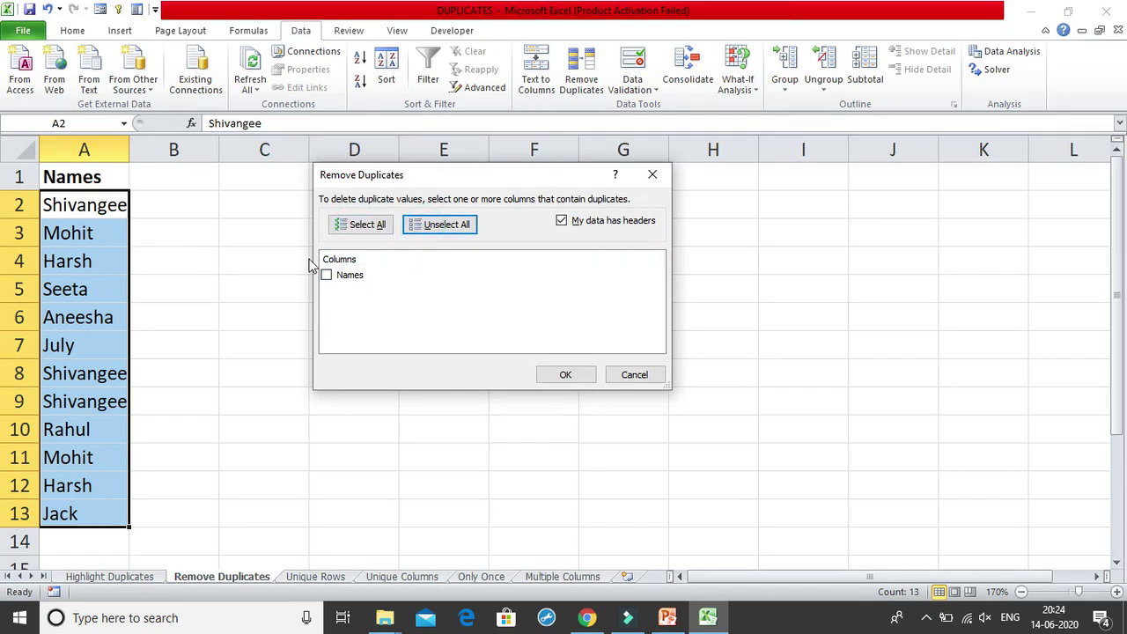
{"action": "left_click", "coordinate": [349, 275]}
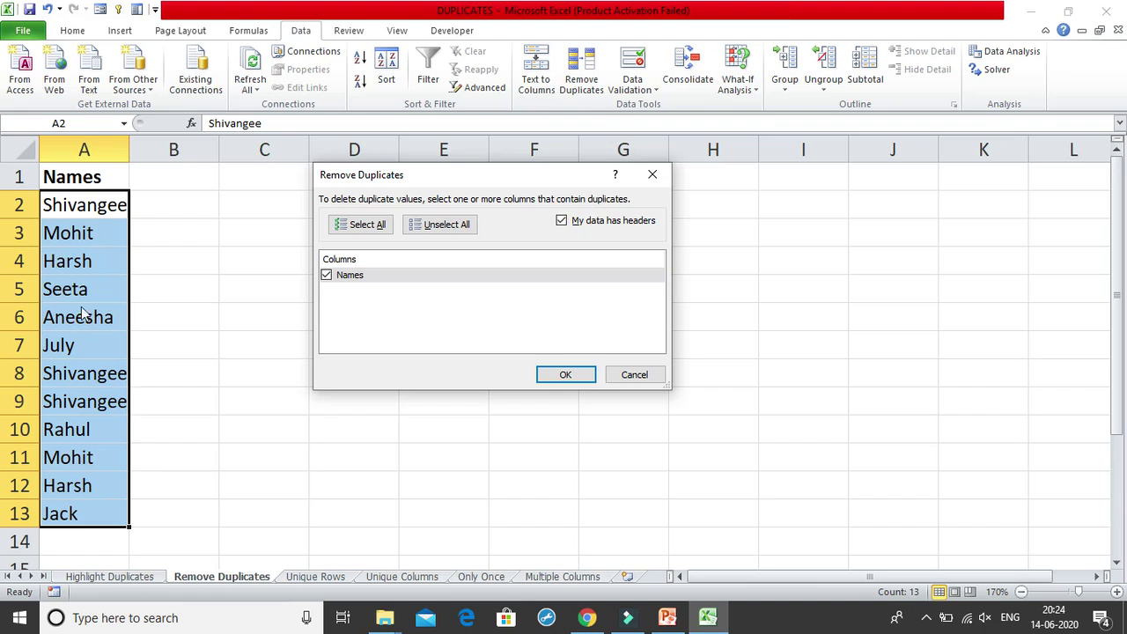
{"action": "left_click", "coordinate": [586, 377]}
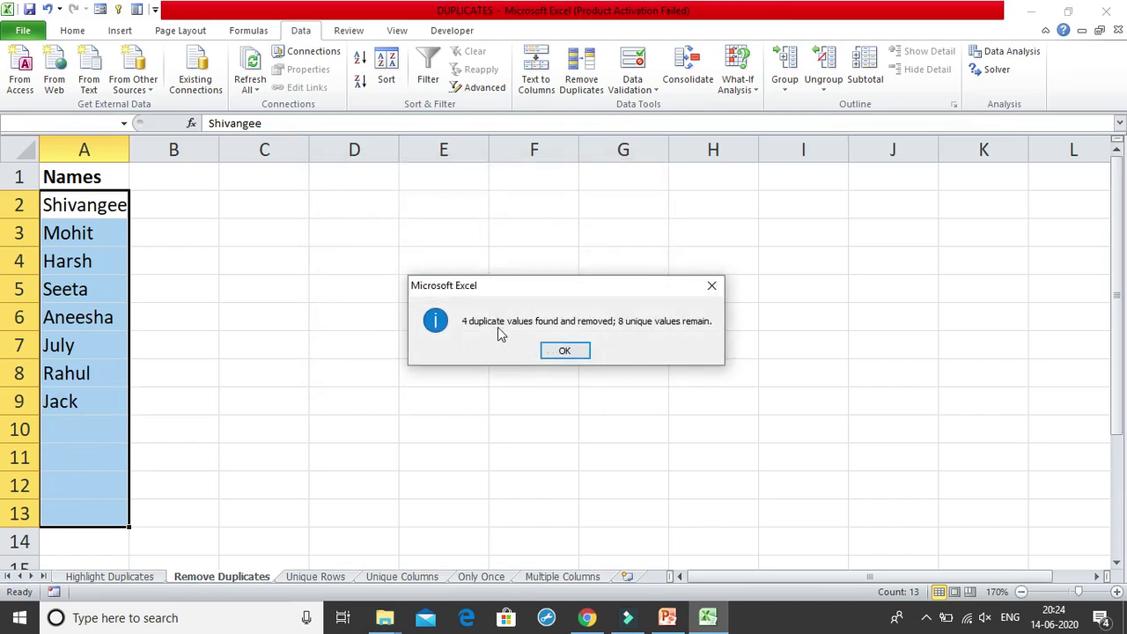
Dismiss the duplicate-removal summary and check the names remaining at the start of the cleaned list
{"action": "left_click", "coordinate": [577, 351]}
{"action": "left_click", "coordinate": [114, 204]}
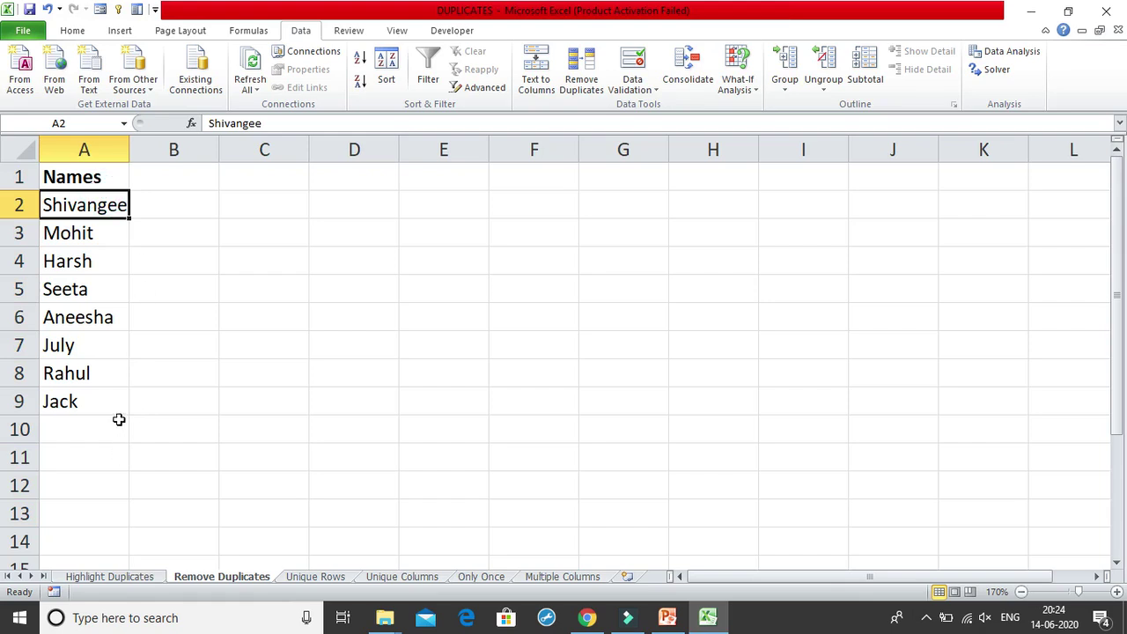
{"action": "left_click", "coordinate": [120, 233]}
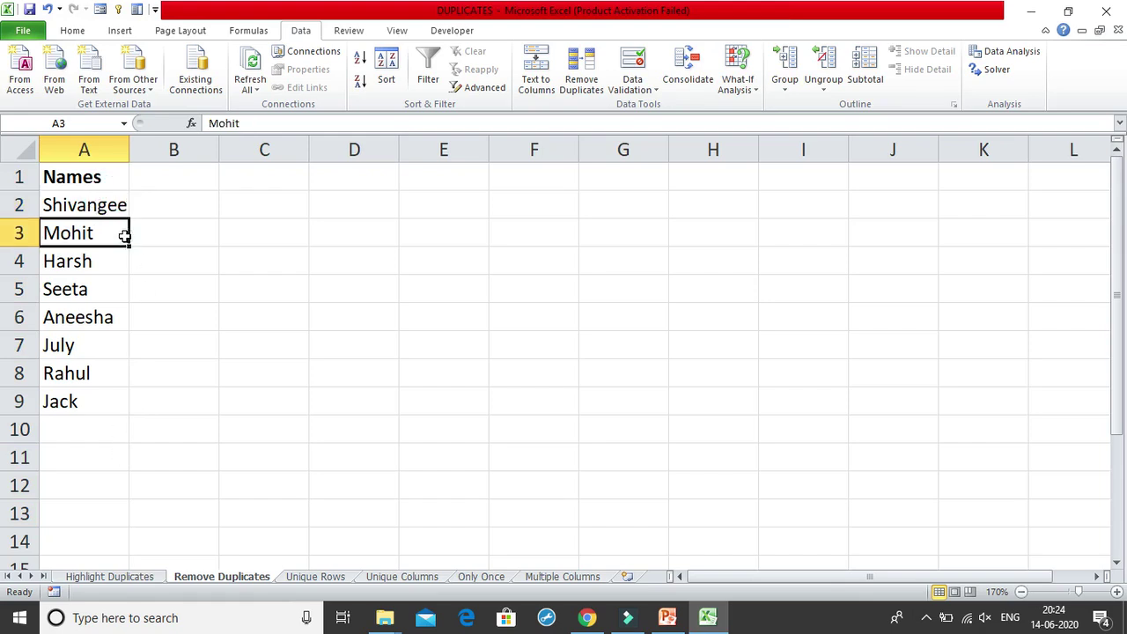
{"action": "left_click", "coordinate": [92, 261]}
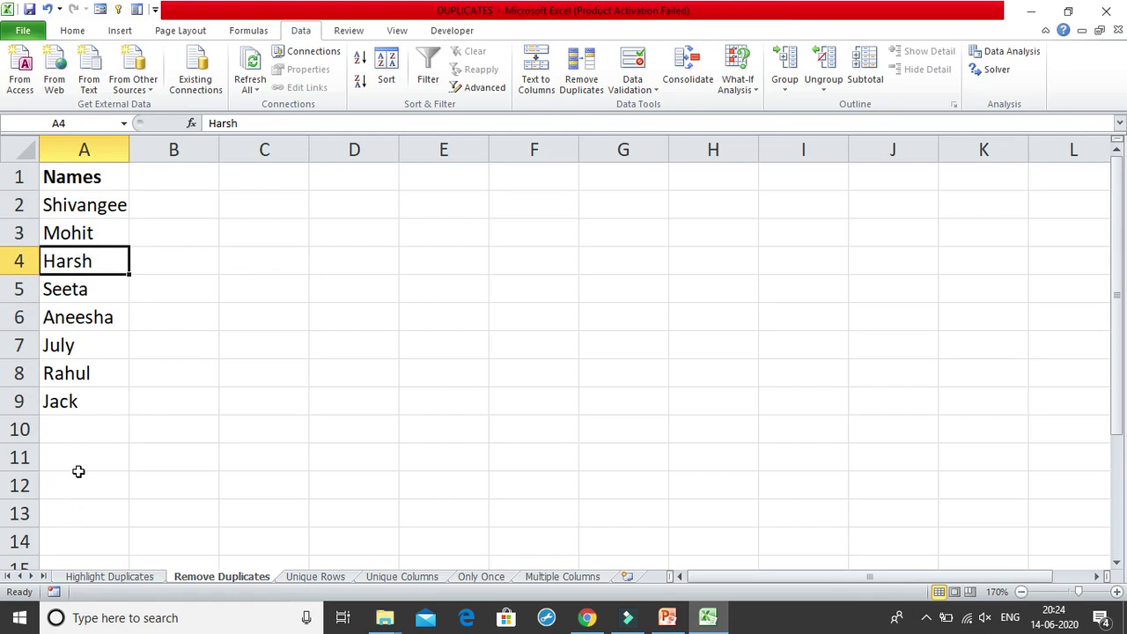
{"action": "left_click", "coordinate": [237, 258]}
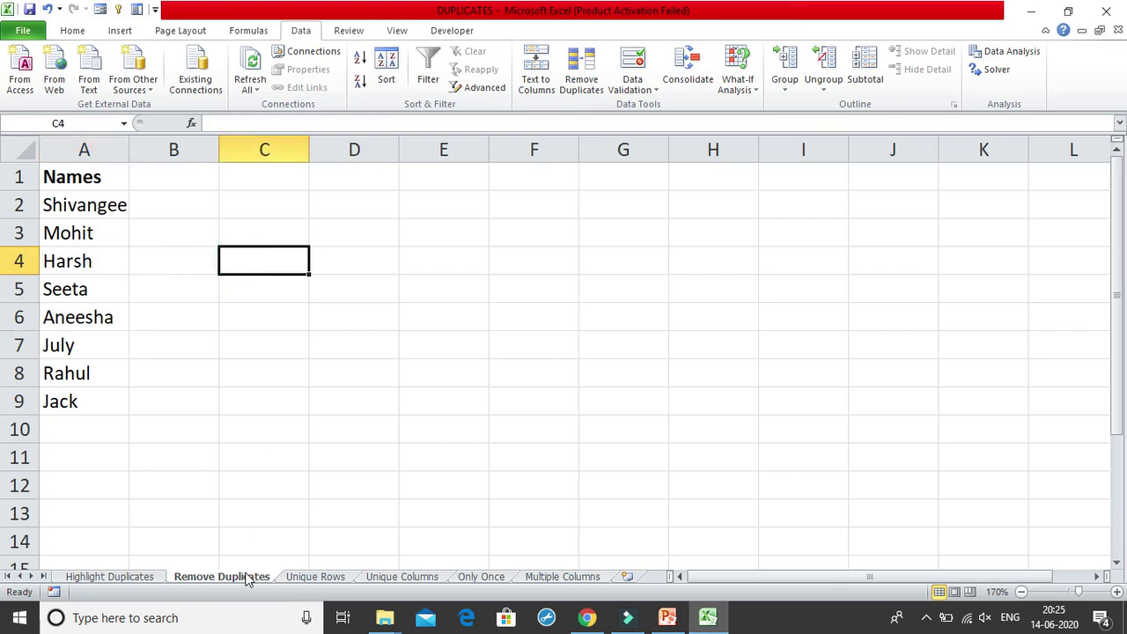
Open the Unique Rows sheet and review the repeated and single names in A2:A7
{"action": "left_click", "coordinate": [316, 577]}
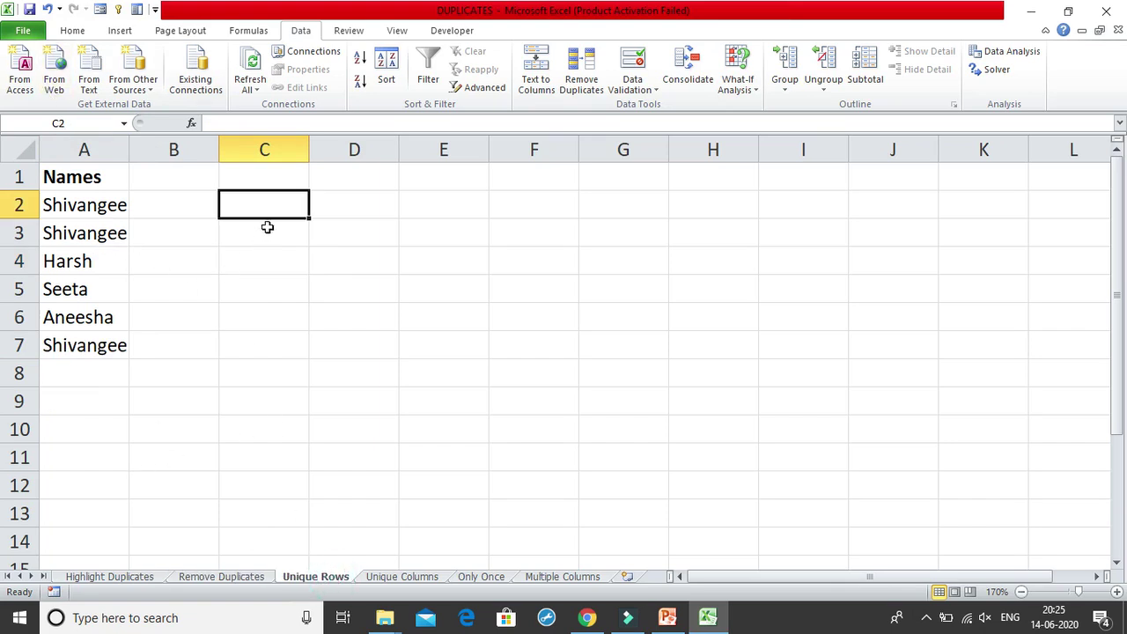
{"action": "left_click", "coordinate": [84, 210]}
{"action": "left_click", "coordinate": [267, 232]}
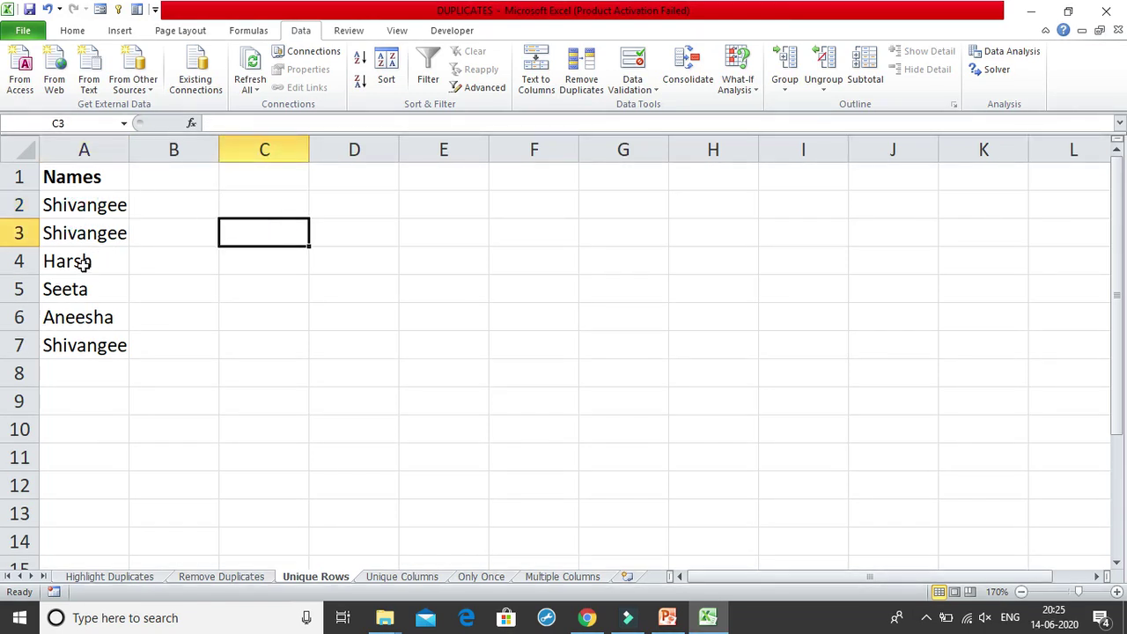
{"action": "left_click", "coordinate": [82, 264]}
{"action": "left_click", "coordinate": [90, 317]}
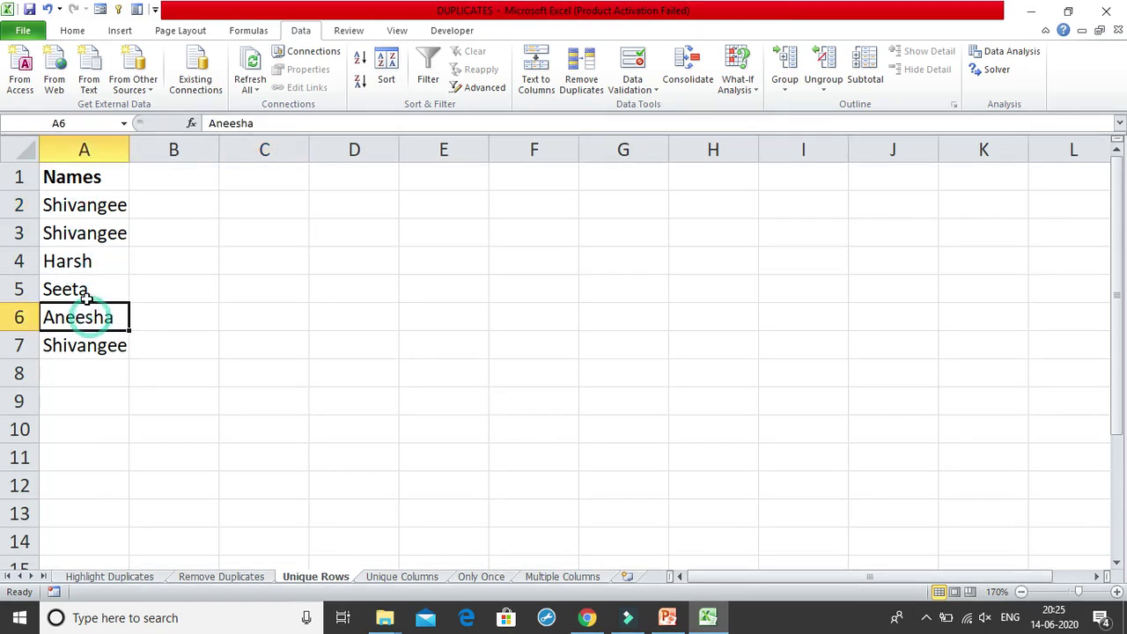
{"action": "left_click", "coordinate": [88, 290]}
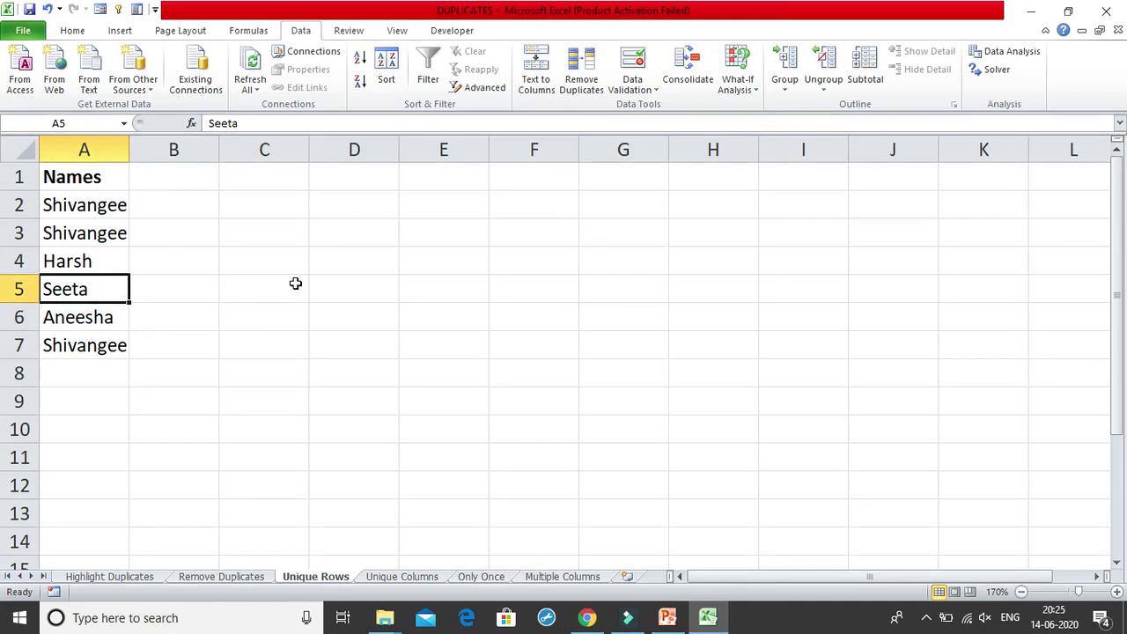
{"action": "left_click", "coordinate": [253, 189]}
{"action": "left_click", "coordinate": [583, 85]}
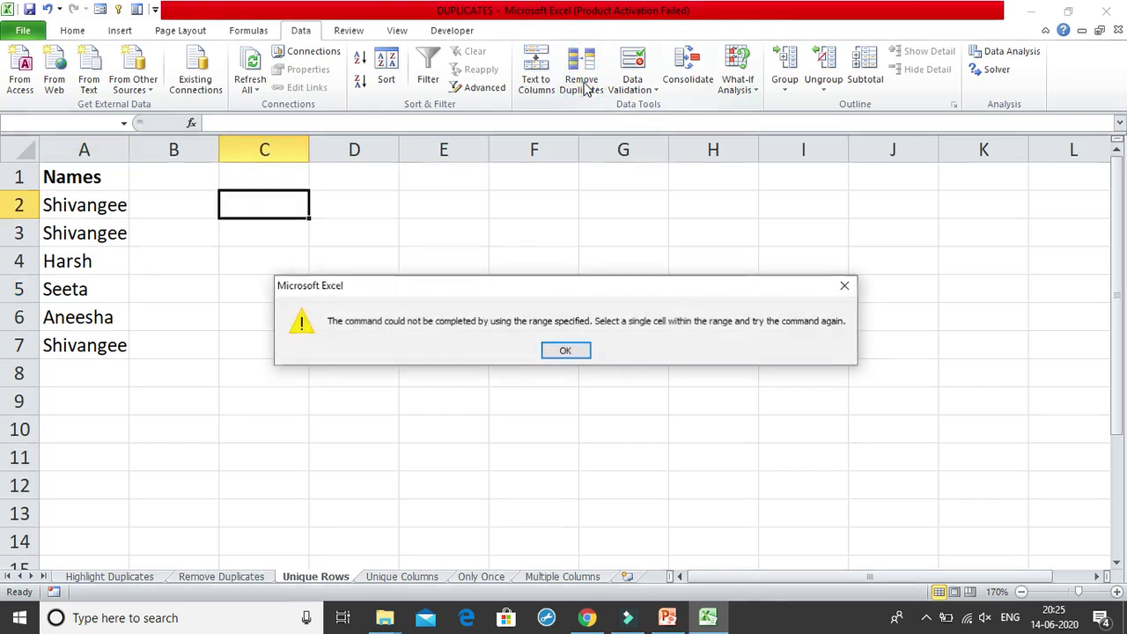
{"action": "left_click", "coordinate": [843, 288]}
{"action": "left_click_drag", "start_coordinate": [72, 177], "coordinate": [79, 372]}
{"action": "left_click", "coordinate": [569, 93]}
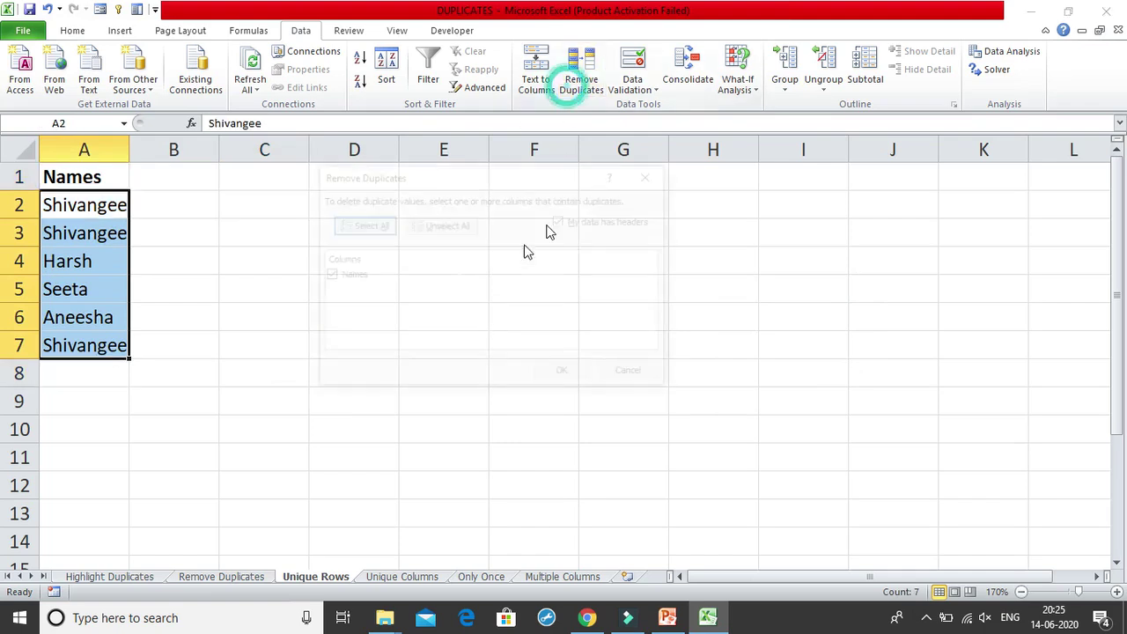
{"action": "left_click", "coordinate": [652, 174]}
{"action": "left_click", "coordinate": [326, 241]}
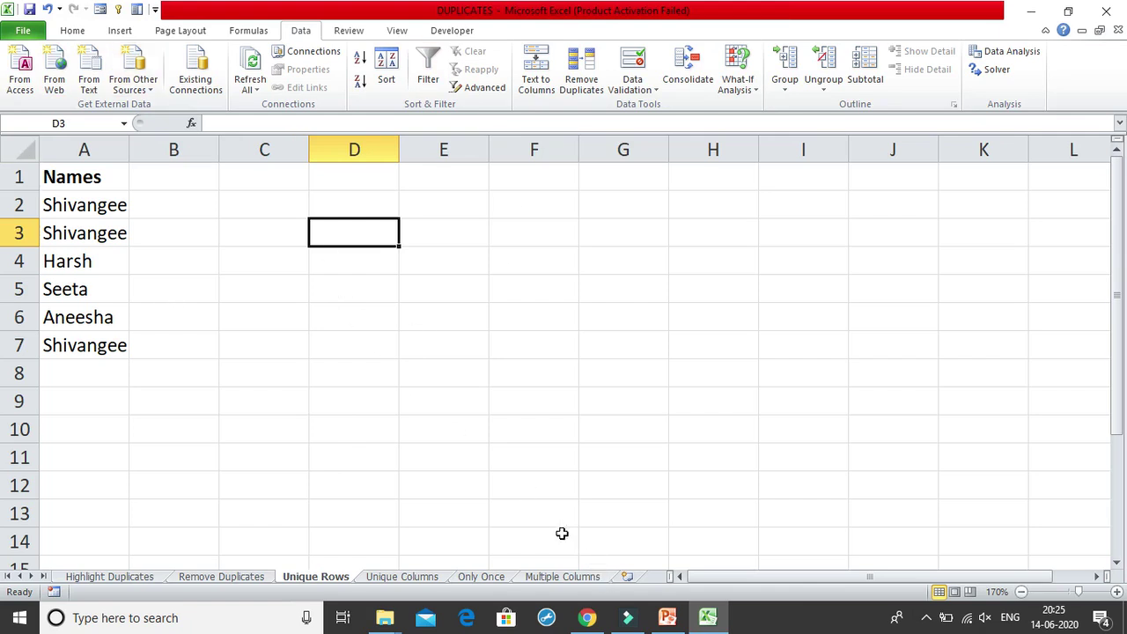
Switch to Chrome, go to office.com and open the online version of Excel
{"action": "left_click", "coordinate": [587, 617]}
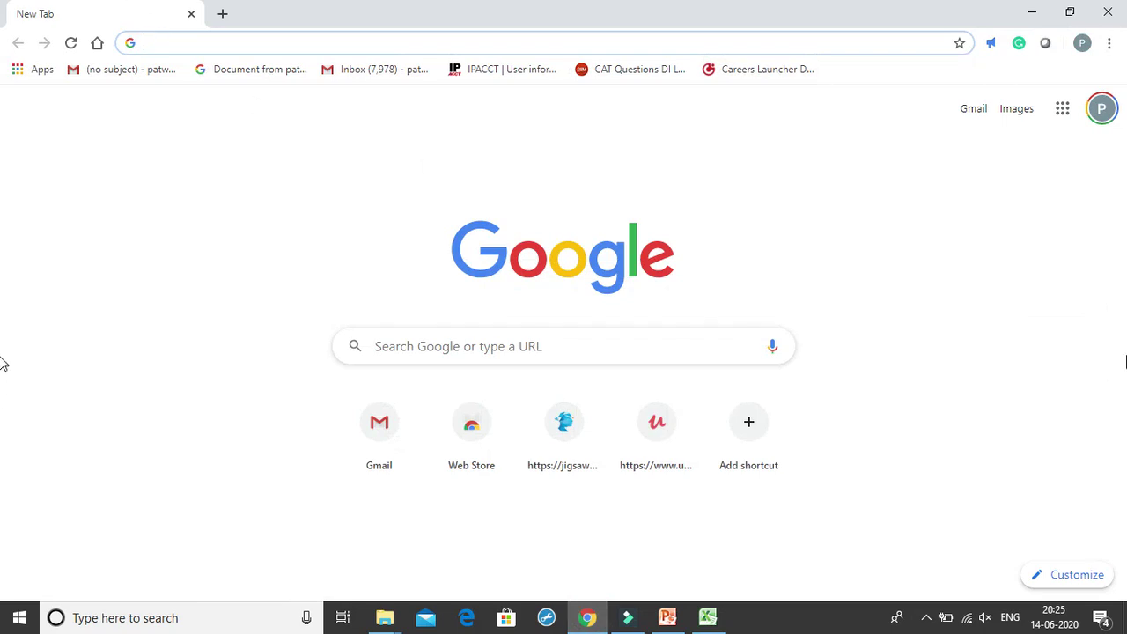
{"action": "type", "text": "offic"}
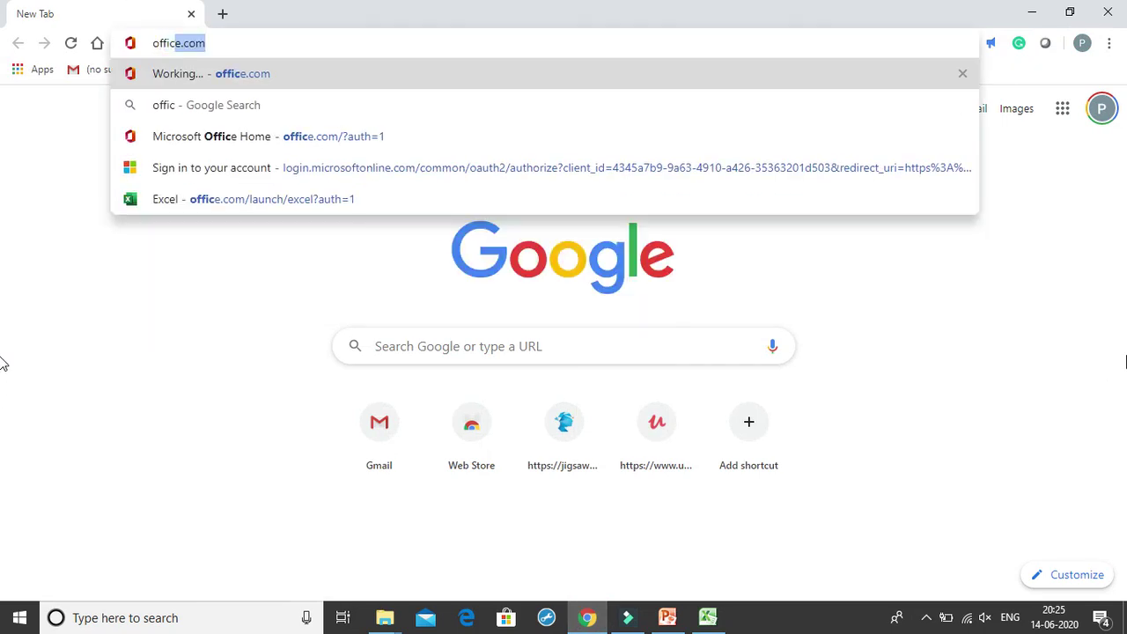
{"action": "key", "text": "Return"}
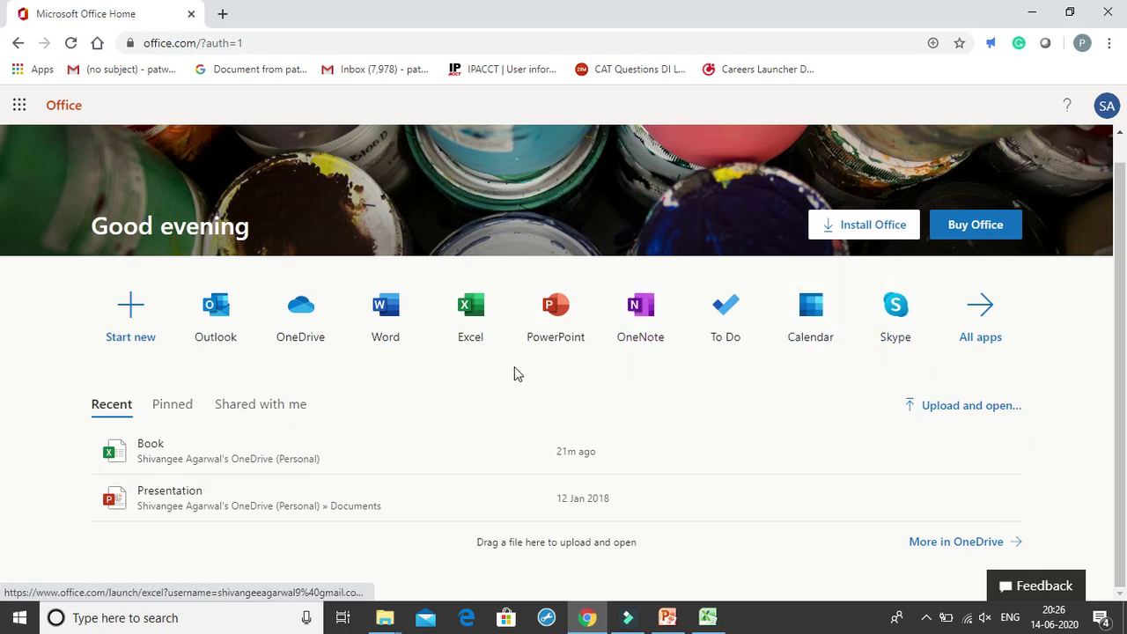
{"action": "left_click", "coordinate": [487, 337]}
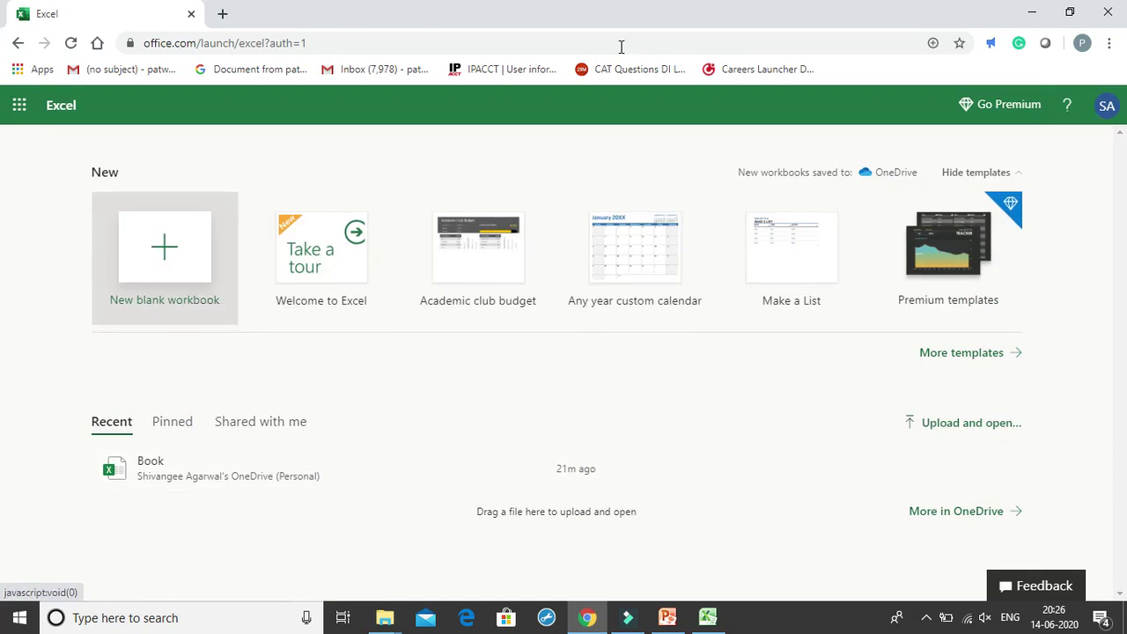
Open the recent workbook Book from OneDrive in Excel Online
{"action": "left_click", "coordinate": [166, 231]}
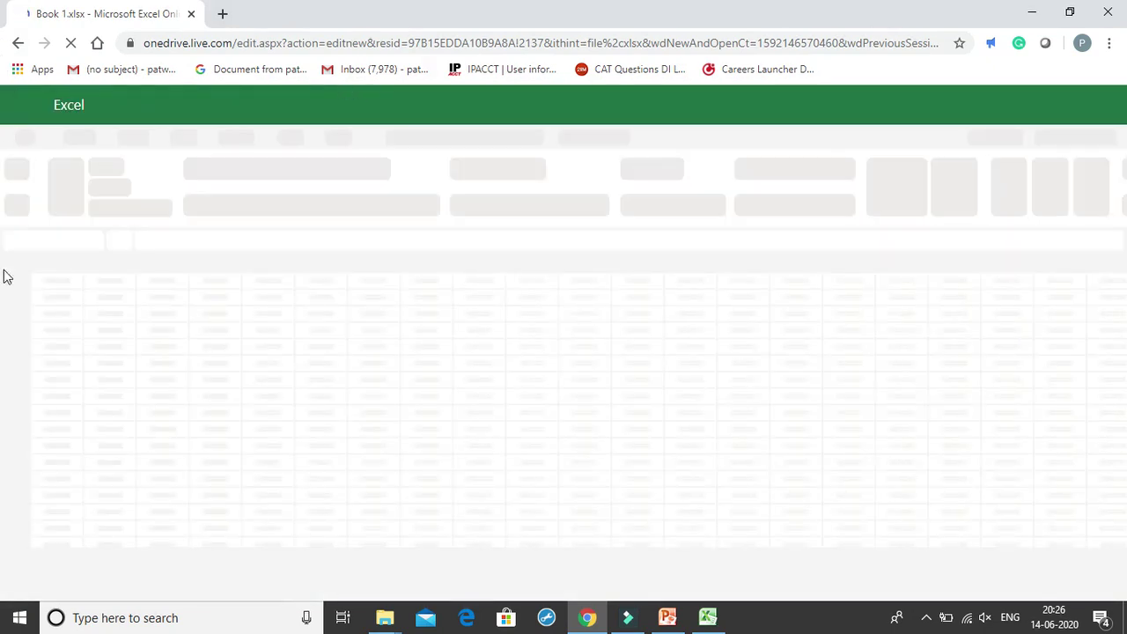
{"action": "left_click", "coordinate": [16, 43]}
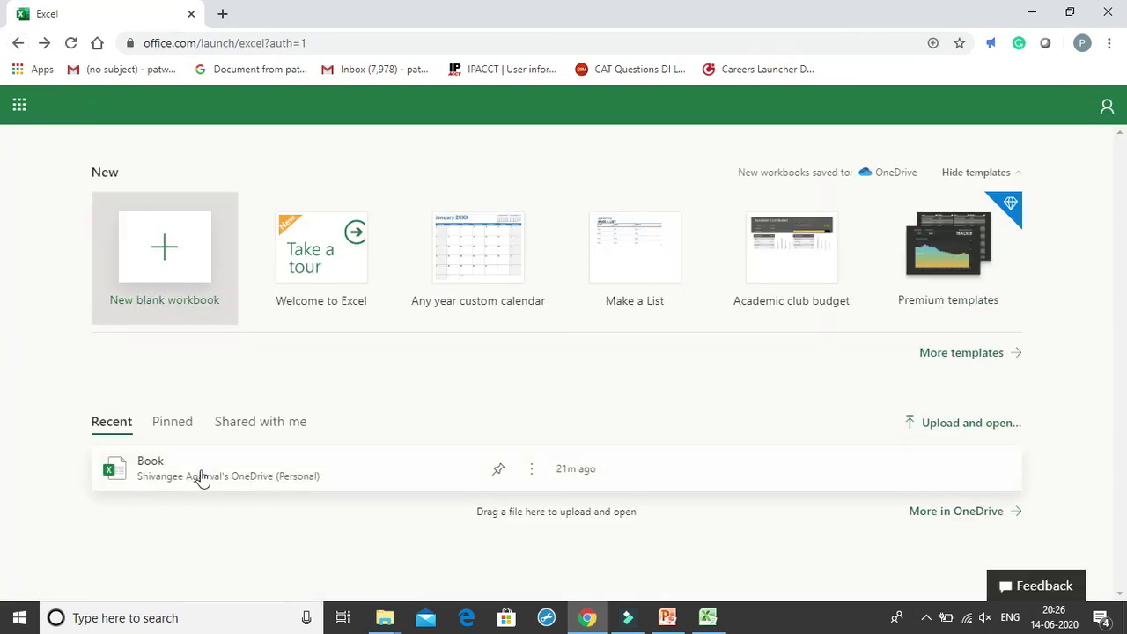
{"action": "left_click", "coordinate": [161, 487]}
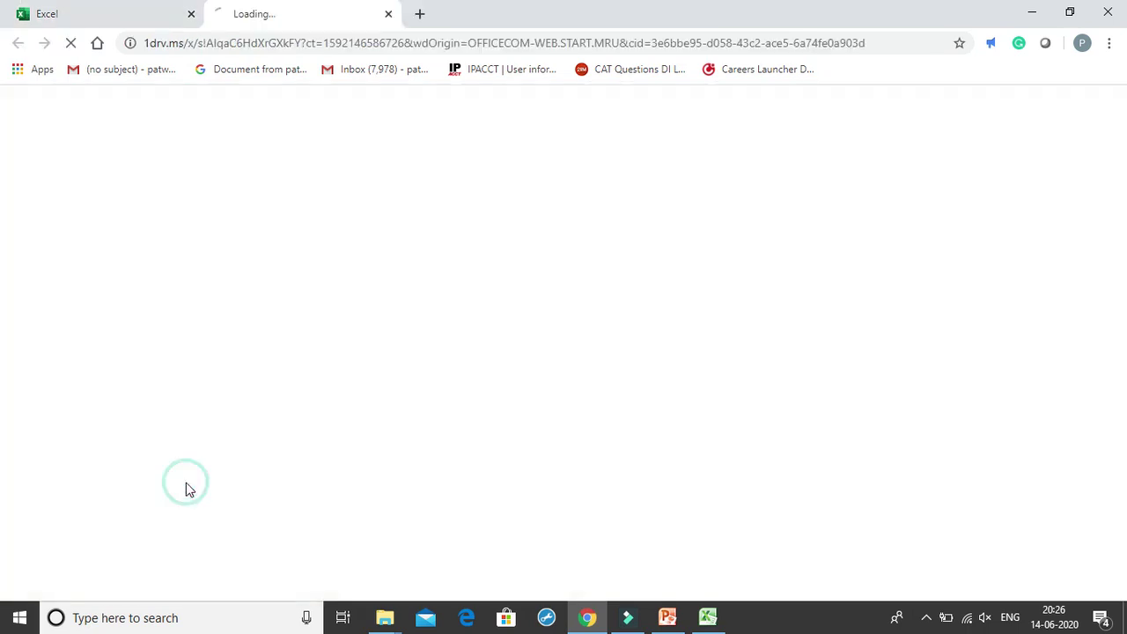
{"action": "left_click", "coordinate": [120, 14]}
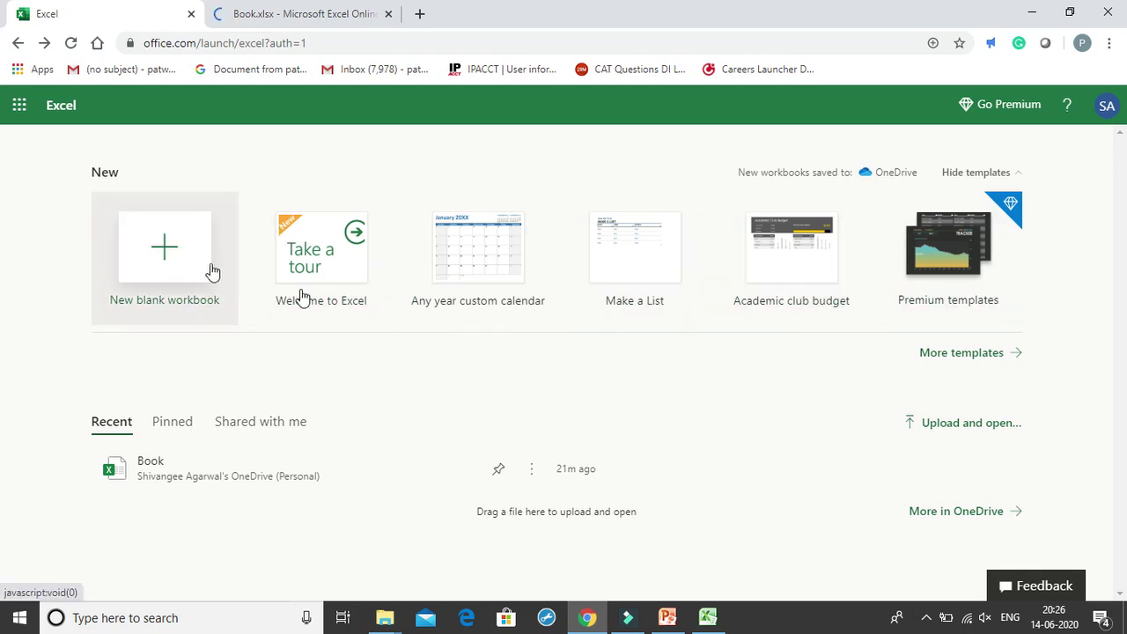
{"action": "left_click", "coordinate": [264, 14]}
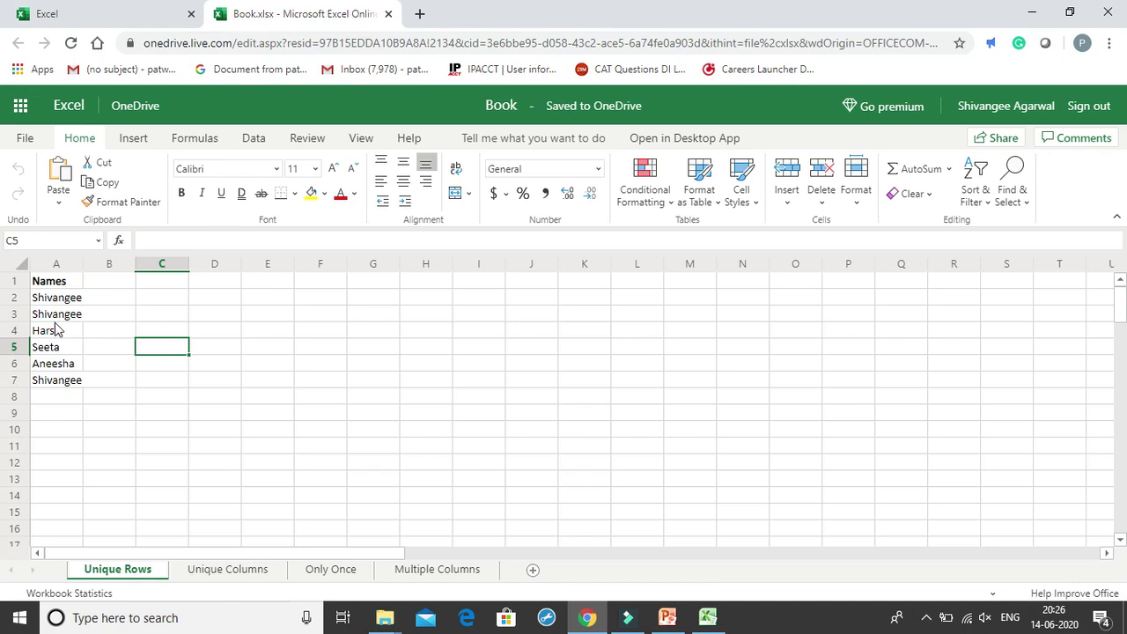
Increase the font size of A1:A7 on the Unique Rows sheet to 14
{"action": "left_click_drag", "start_coordinate": [73, 283], "coordinate": [76, 380]}
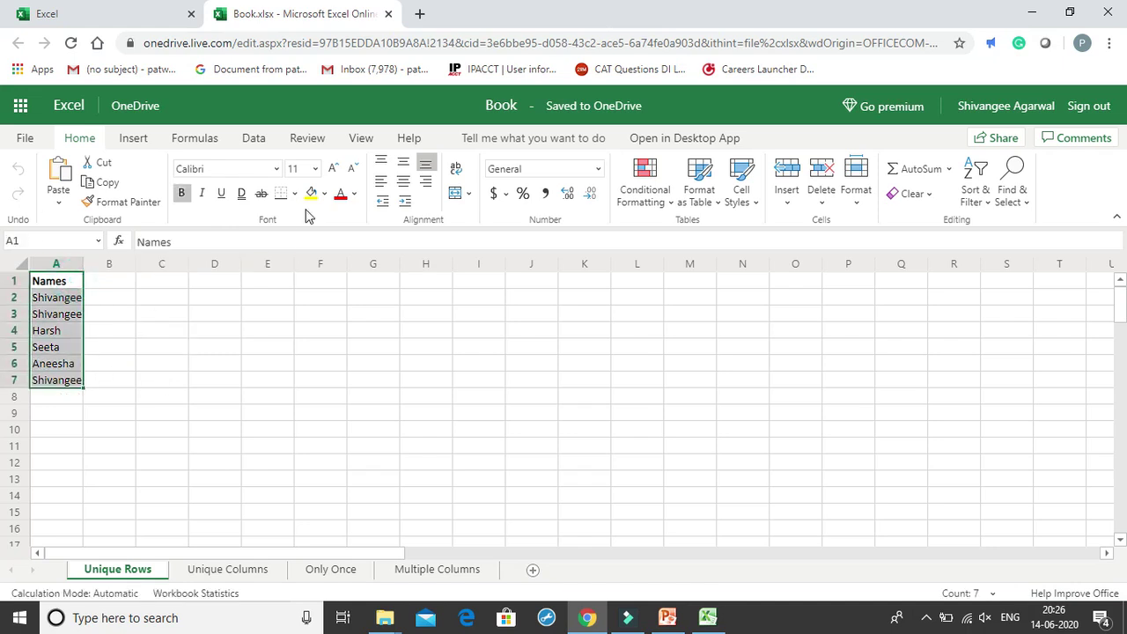
{"action": "left_click", "coordinate": [333, 167]}
{"action": "left_click", "coordinate": [333, 167]}
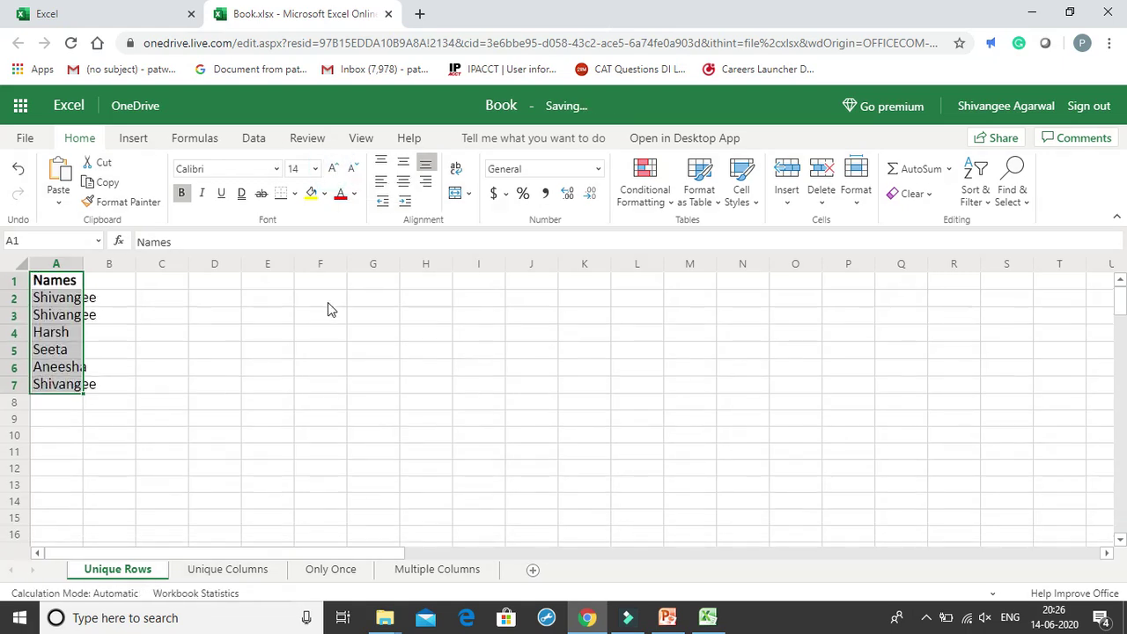
{"action": "key", "text": "ctrl+z"}
{"action": "key", "text": "ctrl+z"}
{"action": "left_click", "coordinate": [328, 309]}
Enter the formula =UNIQUE(A2:A7) in cell E3 to extract the distinct names
{"action": "left_click", "coordinate": [273, 324]}
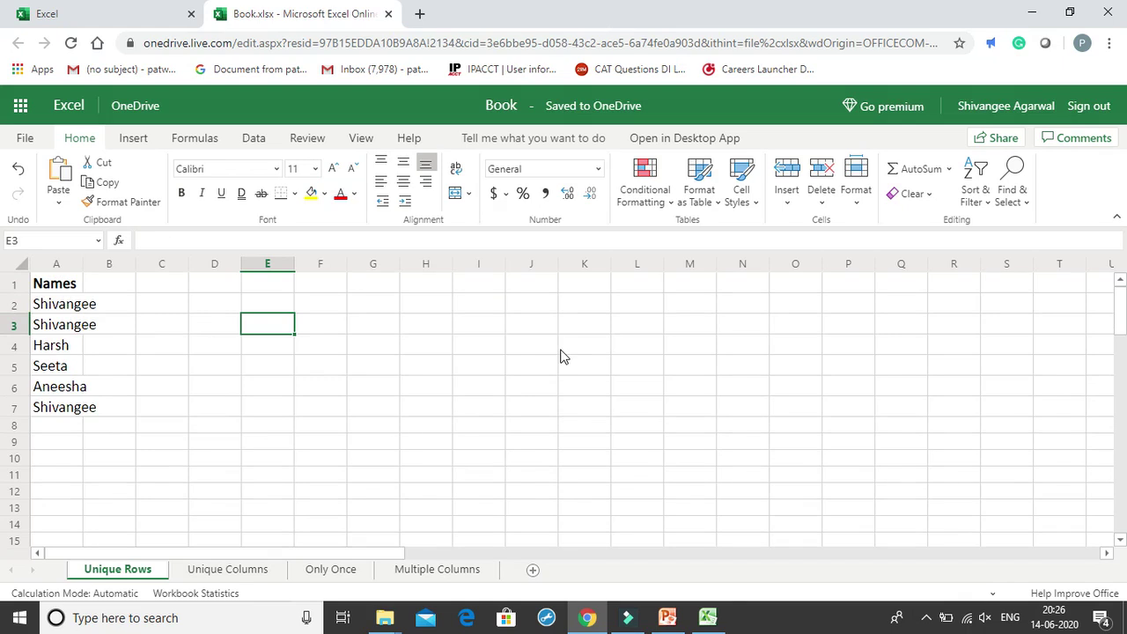
{"action": "type", "text": "="}
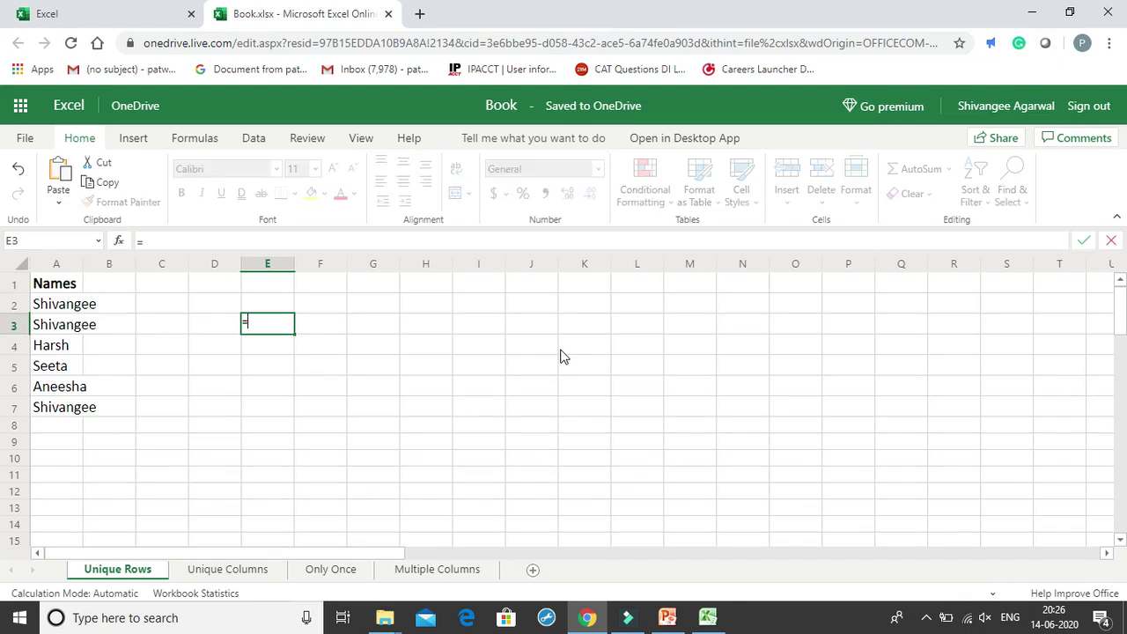
{"action": "type", "text": "U"}
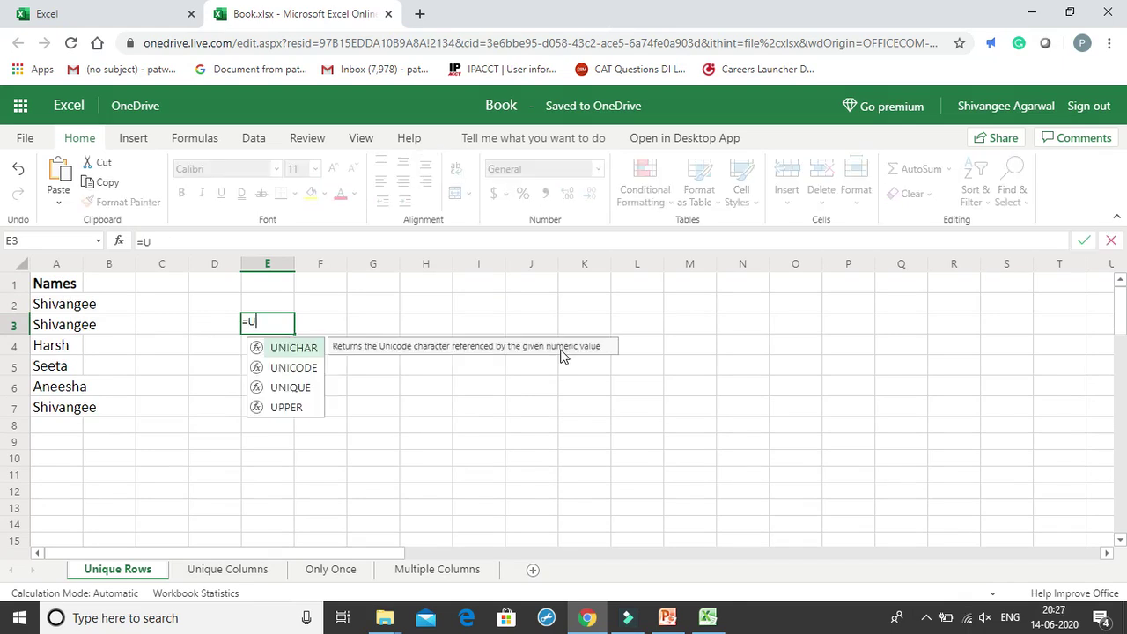
{"action": "key", "text": "Down"}
{"action": "key", "text": "Down"}
{"action": "key", "text": "Down"}
{"action": "key", "text": "Up"}
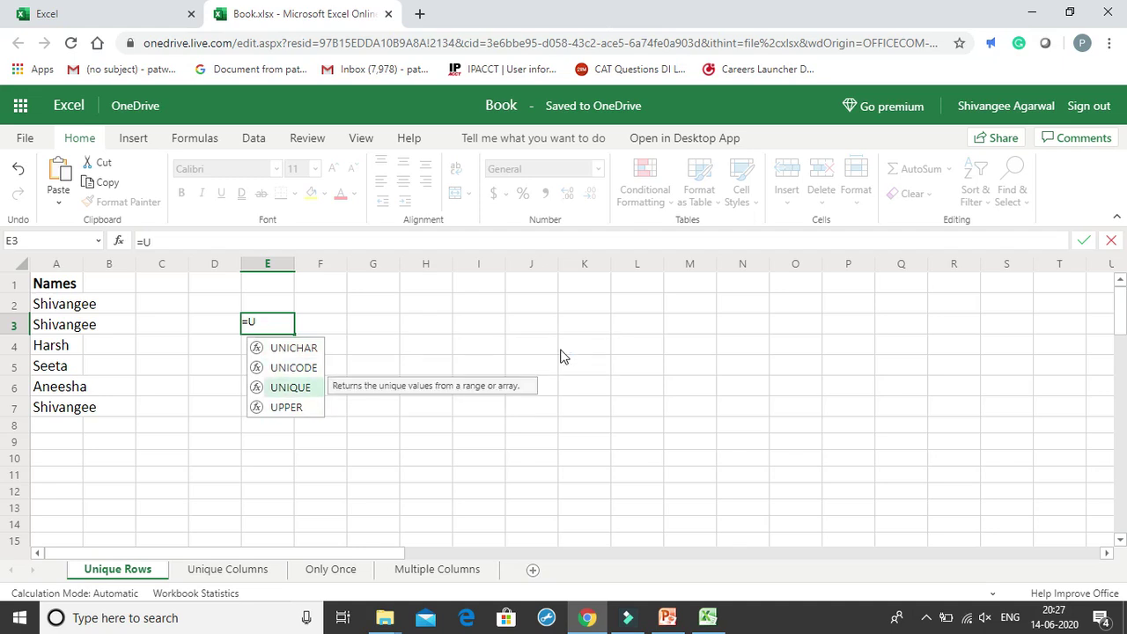
{"action": "key", "text": "Tab"}
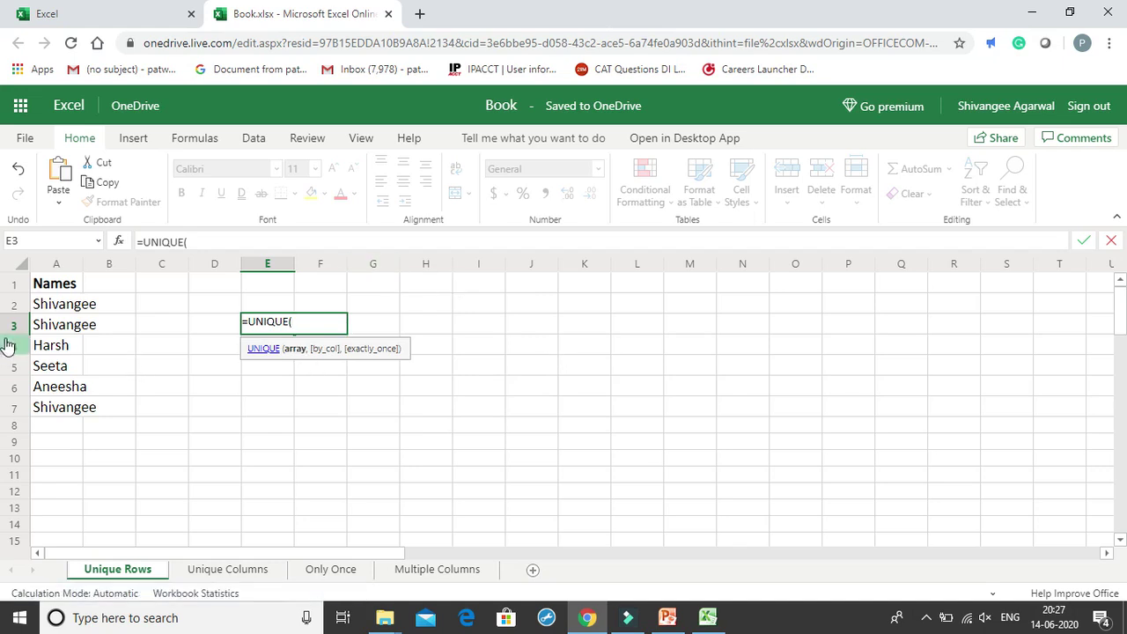
{"action": "left_click_drag", "start_coordinate": [62, 308], "coordinate": [70, 407]}
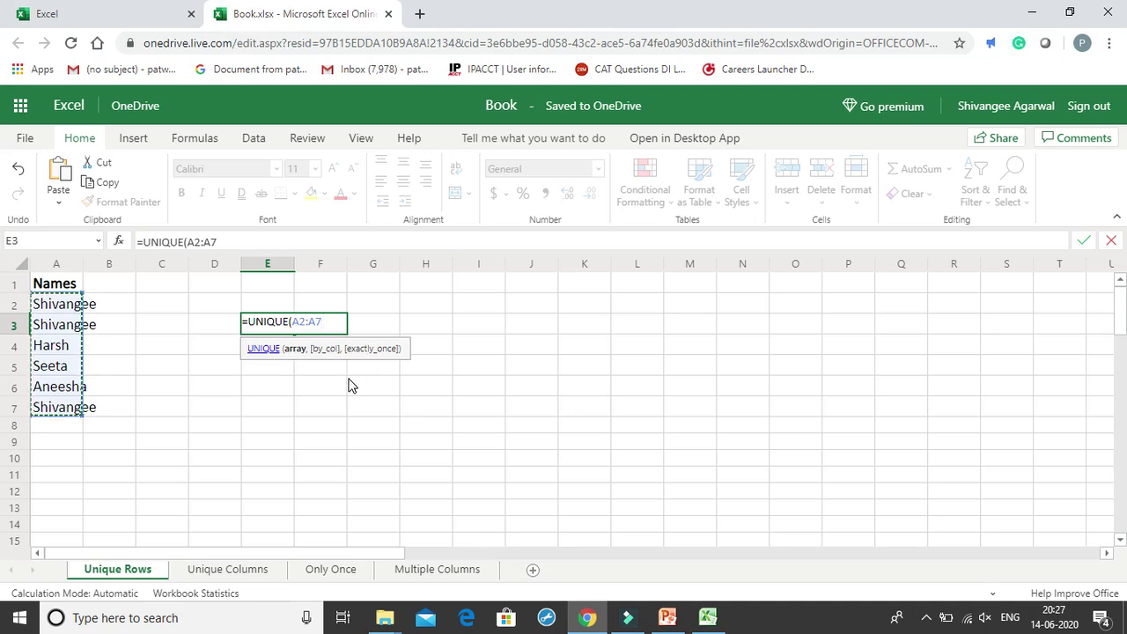
{"action": "type", "text": ")"}
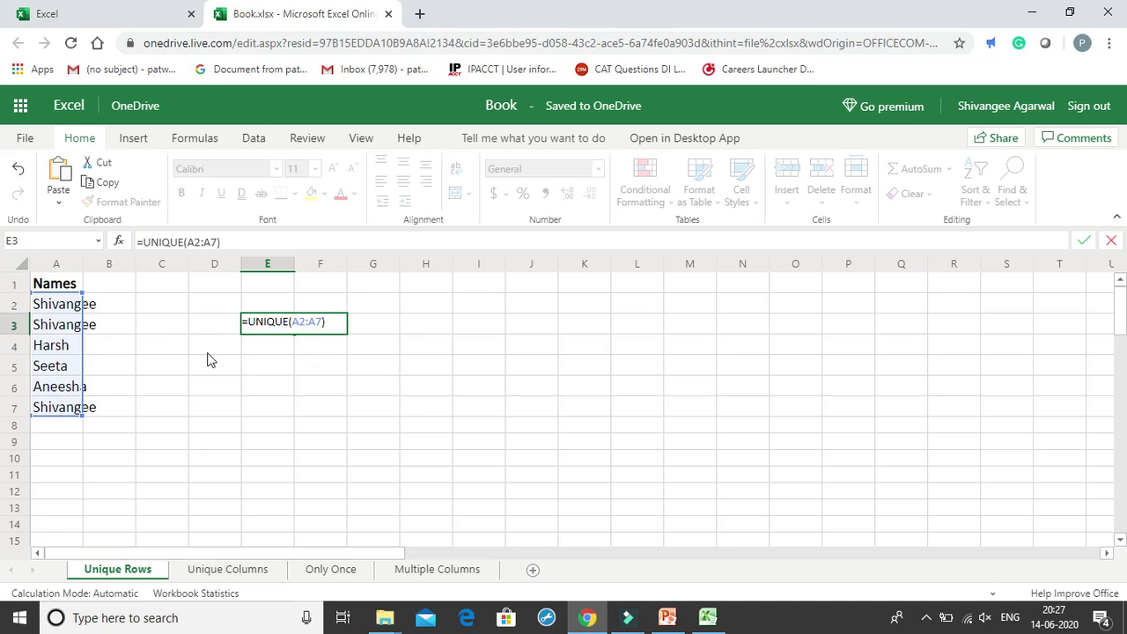
{"action": "key", "text": "Return"}
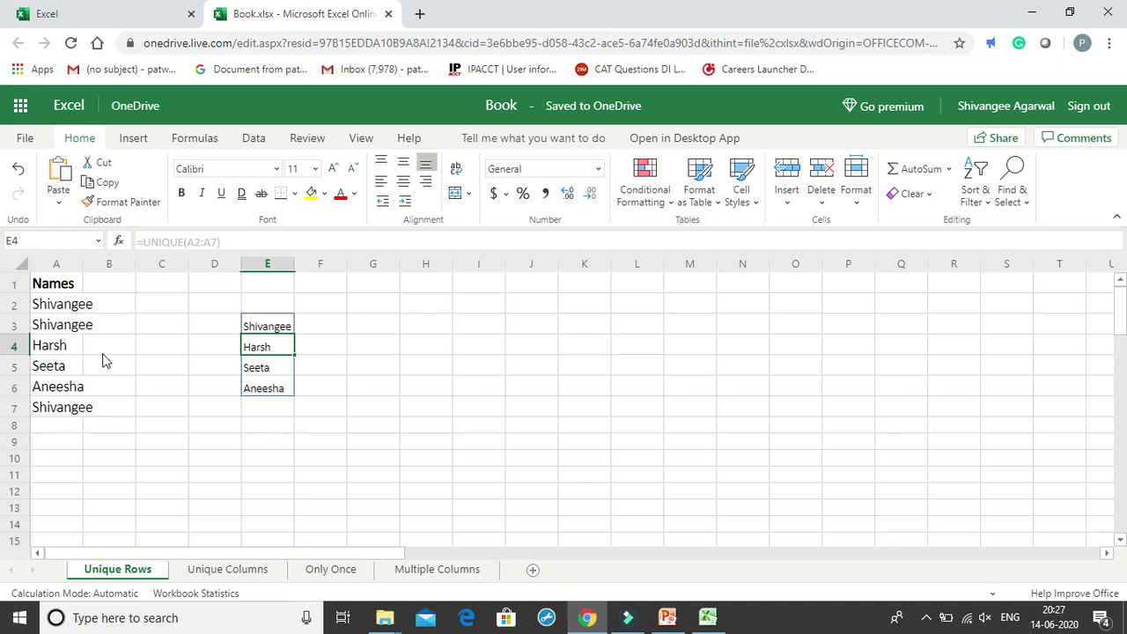
Enlarge the font of the extracted names starting in E3 by three size increments
{"action": "left_click", "coordinate": [282, 431]}
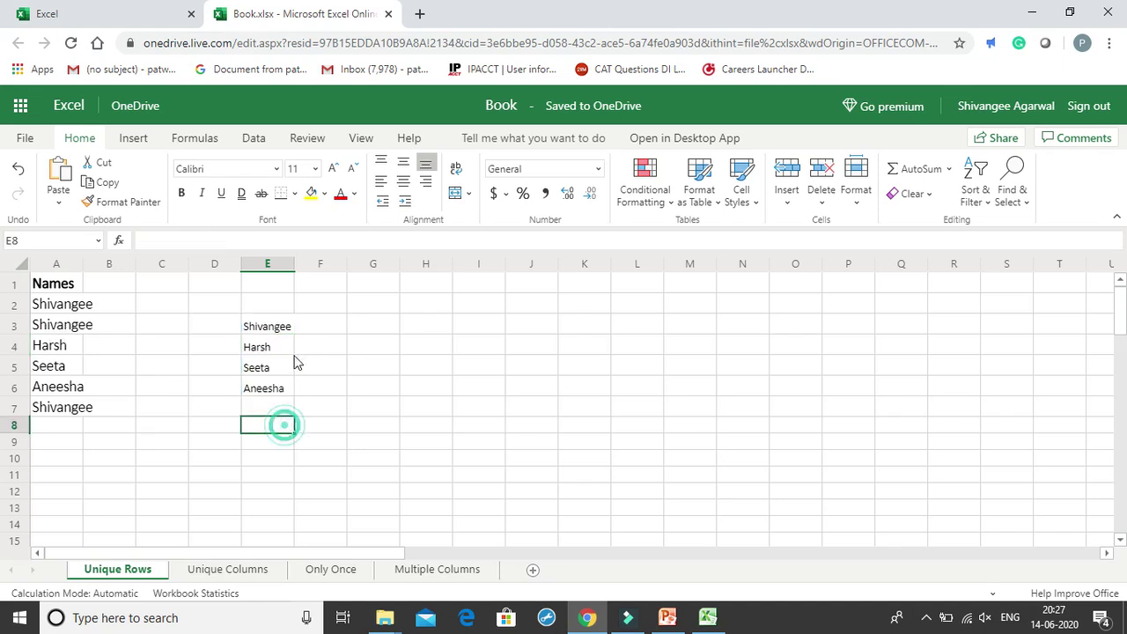
{"action": "left_click_drag", "start_coordinate": [284, 324], "coordinate": [276, 407]}
{"action": "left_click", "coordinate": [332, 168]}
{"action": "left_click", "coordinate": [333, 168]}
{"action": "left_click", "coordinate": [333, 168]}
{"action": "left_click", "coordinate": [350, 374]}
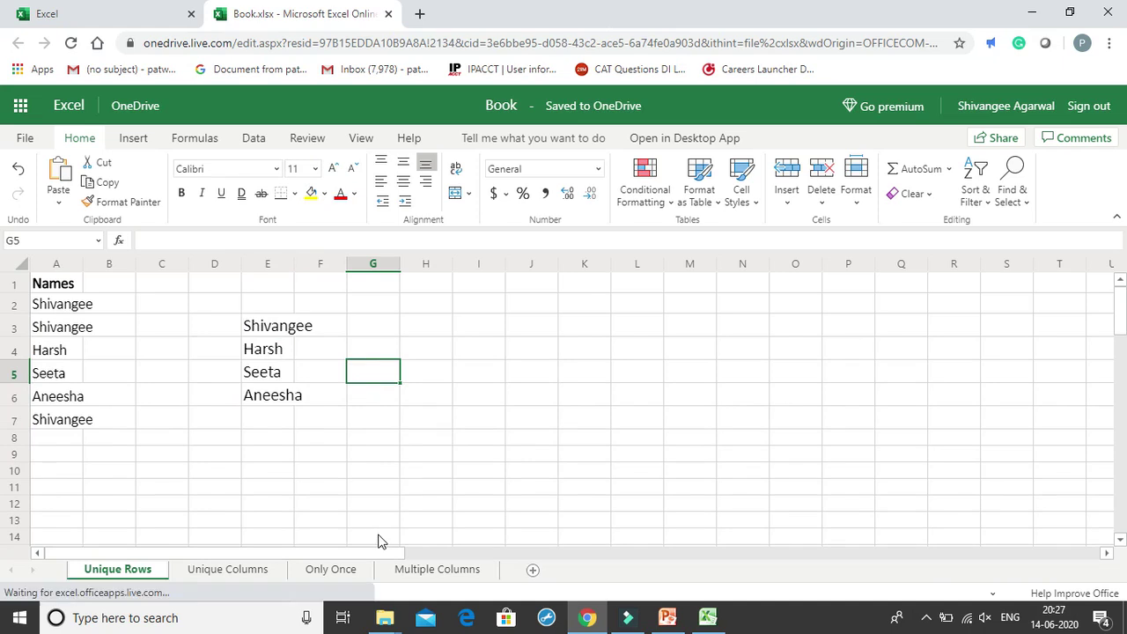
Look over the Unique Rows sheet once more and switch to the Unique Columns sheet
{"action": "left_click", "coordinate": [258, 572]}
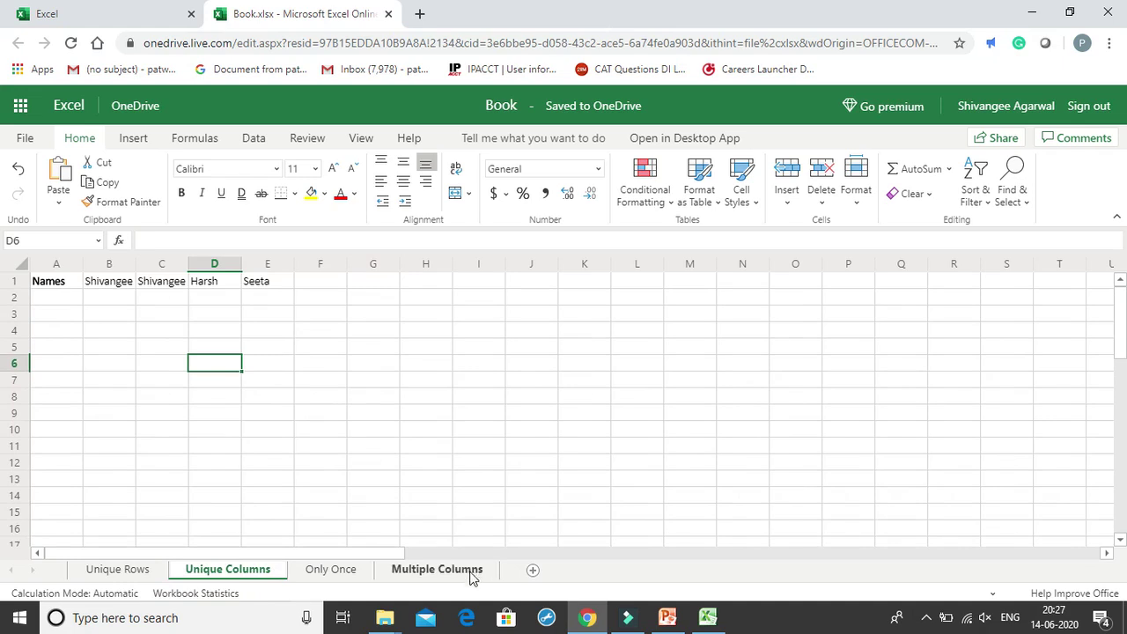
{"action": "left_click", "coordinate": [119, 571]}
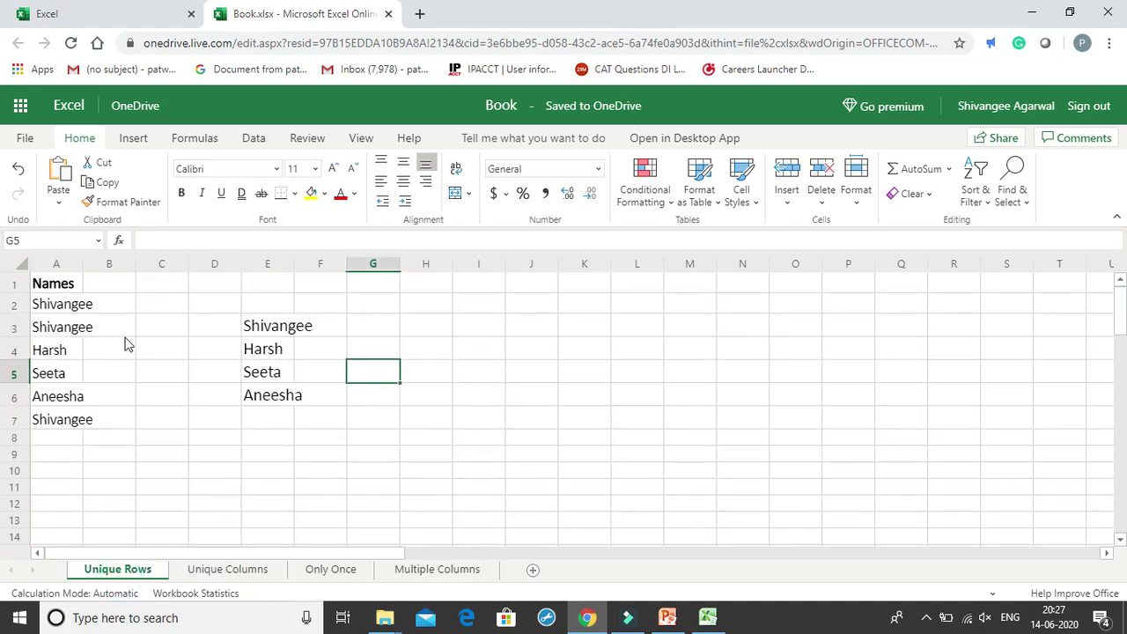
{"action": "left_click", "coordinate": [259, 572]}
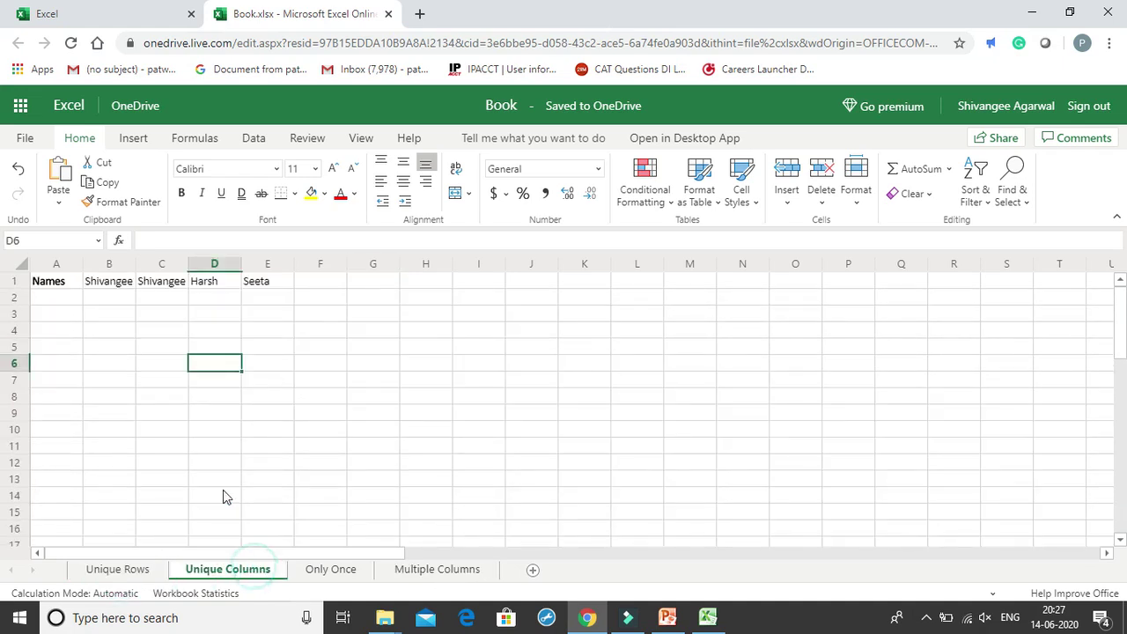
Enlarge the font of A1:E1 on the Unique Columns sheet by five size increments
{"action": "left_click_drag", "start_coordinate": [58, 281], "coordinate": [268, 279]}
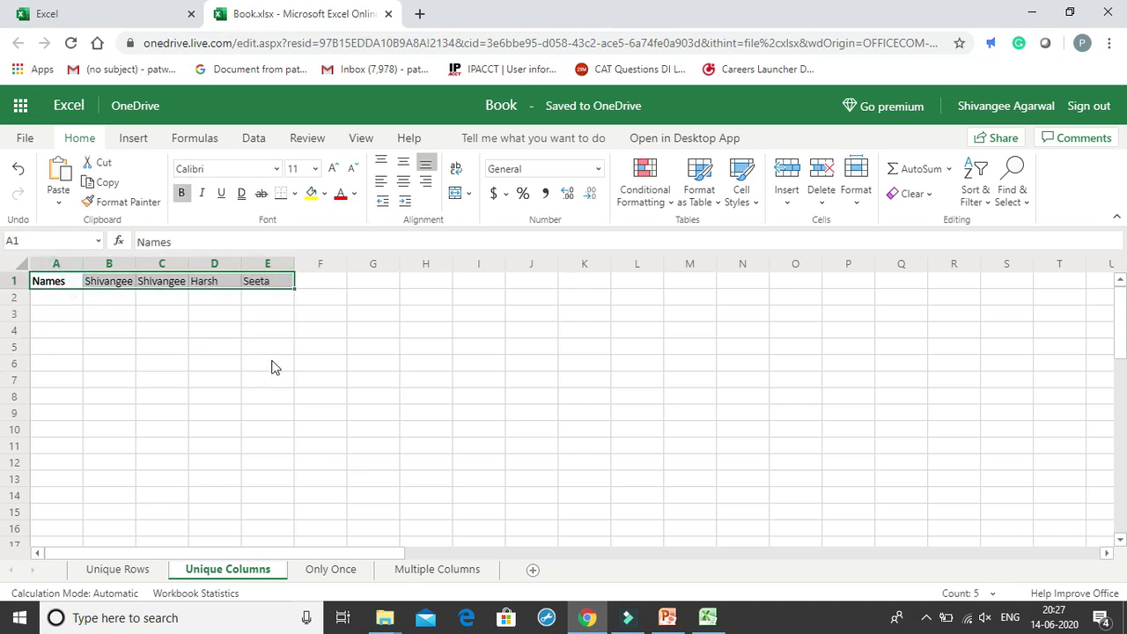
{"action": "left_click", "coordinate": [333, 168]}
{"action": "left_click", "coordinate": [333, 168]}
{"action": "left_click", "coordinate": [333, 168]}
{"action": "left_click", "coordinate": [333, 168]}
{"action": "left_click", "coordinate": [333, 168]}
{"action": "left_click", "coordinate": [388, 366]}
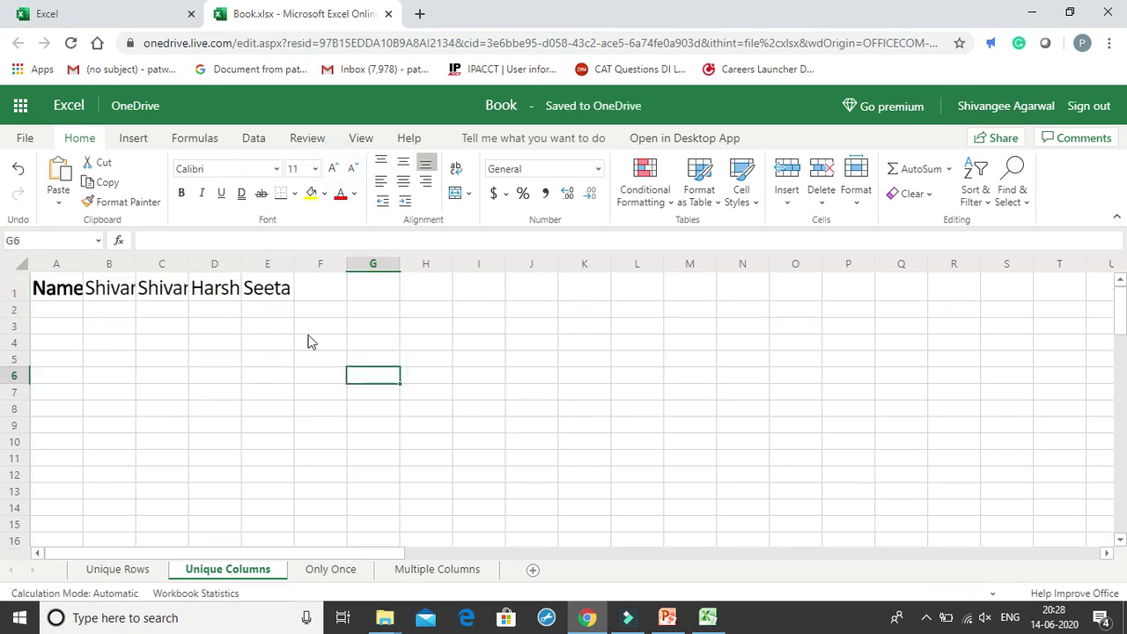
Widen columns A, B and C so the enlarged entries in row 1 fit completely
{"action": "double_click", "coordinate": [136, 263]}
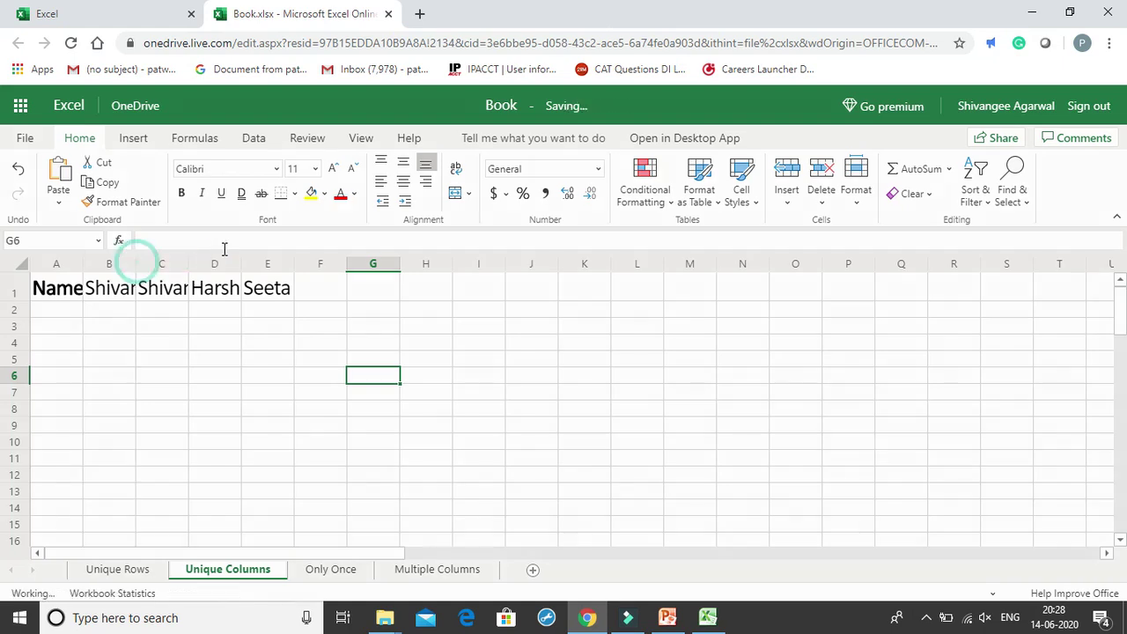
{"action": "left_click_drag", "start_coordinate": [237, 264], "coordinate": [292, 265]}
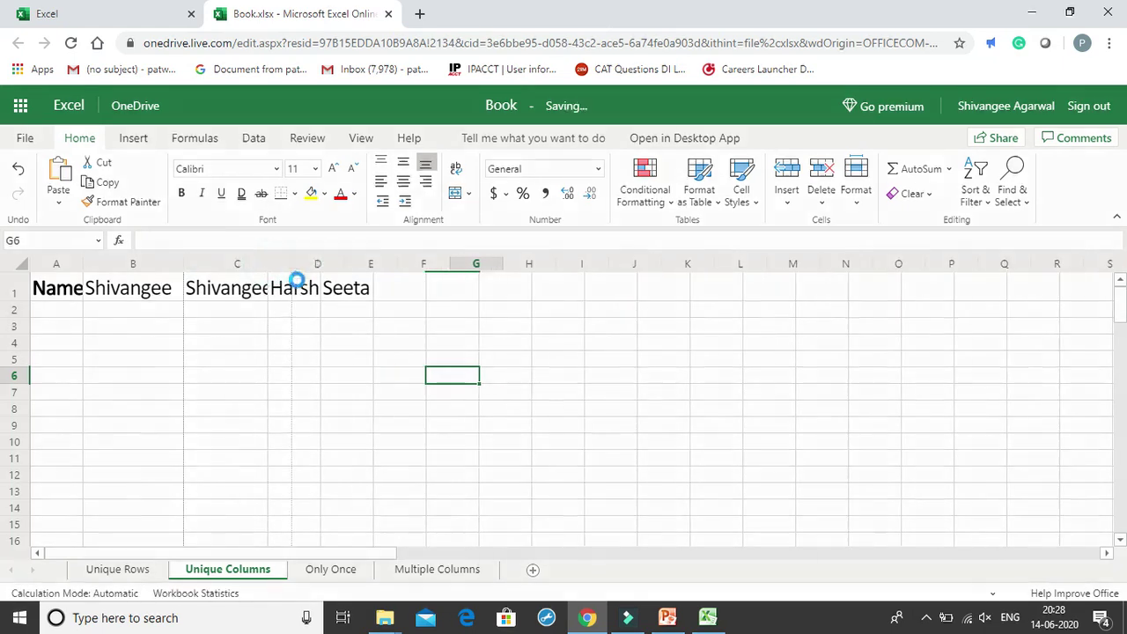
{"action": "left_click_drag", "start_coordinate": [82, 264], "coordinate": [112, 264]}
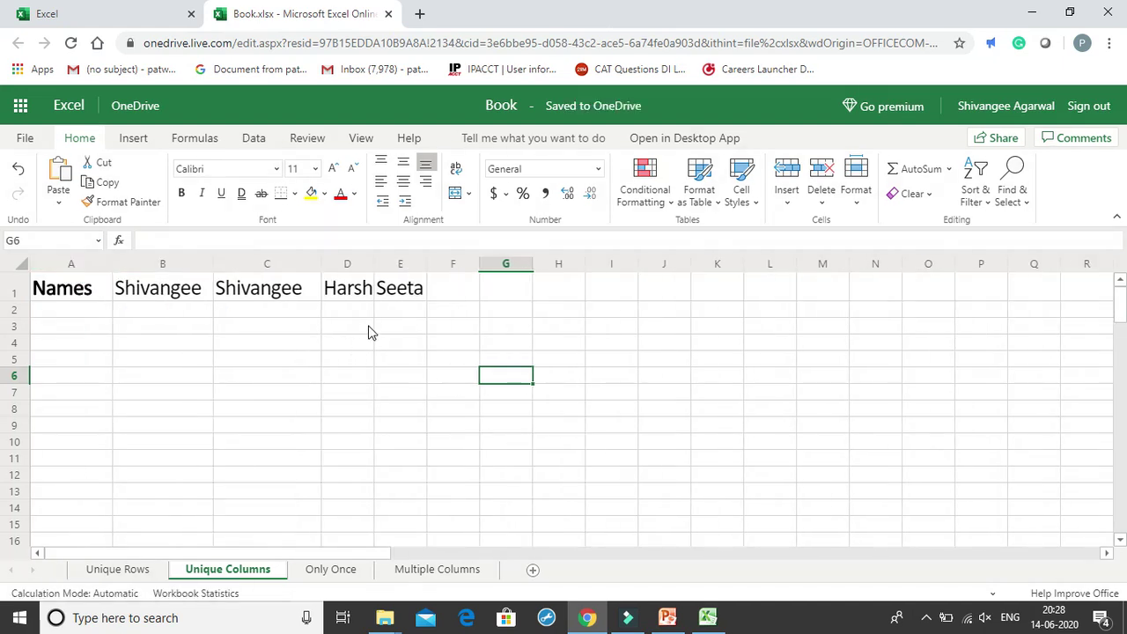
{"action": "left_click", "coordinate": [414, 327]}
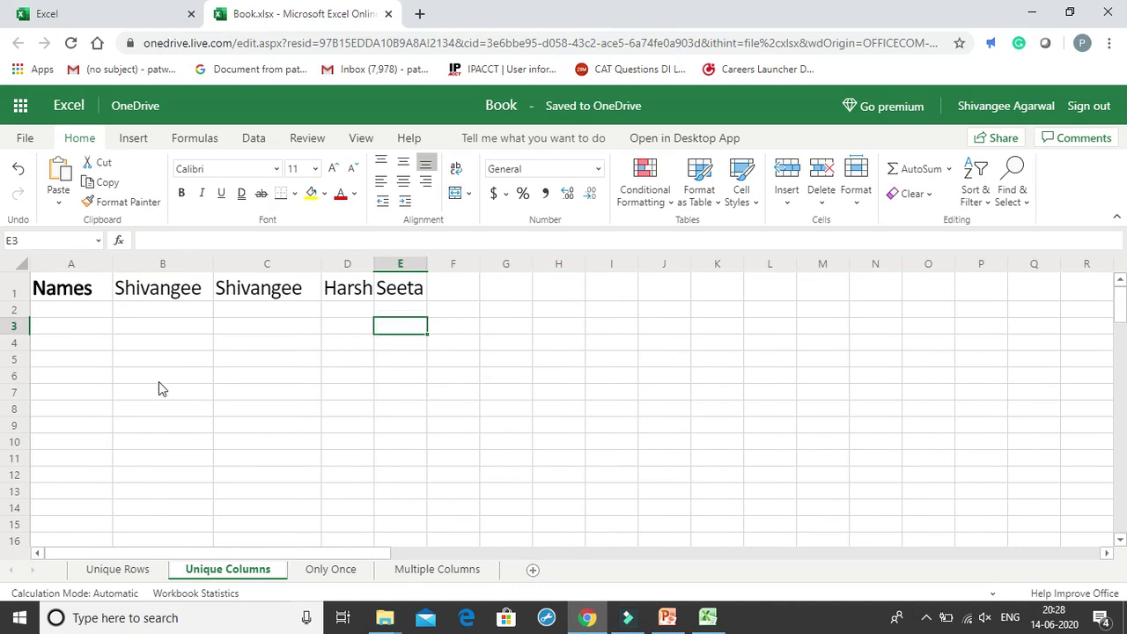
Enter the formula =UNIQUE(B1:E1,TRUE) in cell B4 to extract the distinct names by column
{"action": "left_click", "coordinate": [169, 349]}
{"action": "type", "text": "=un"}
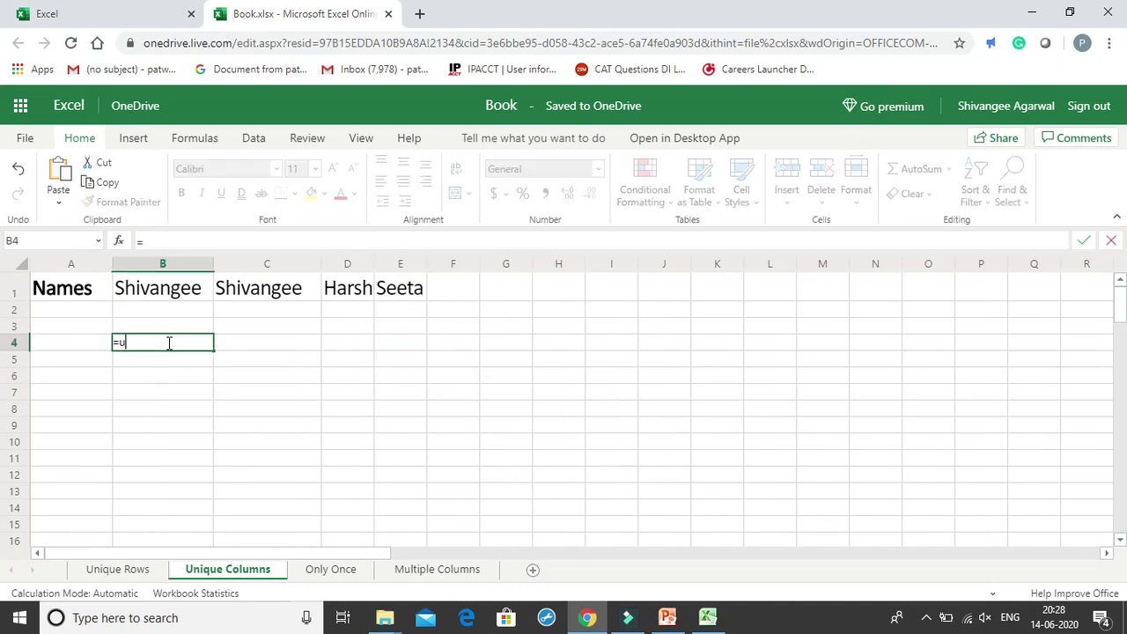
{"action": "key", "text": "Down"}
{"action": "key", "text": "Down"}
{"action": "key", "text": "Tab"}
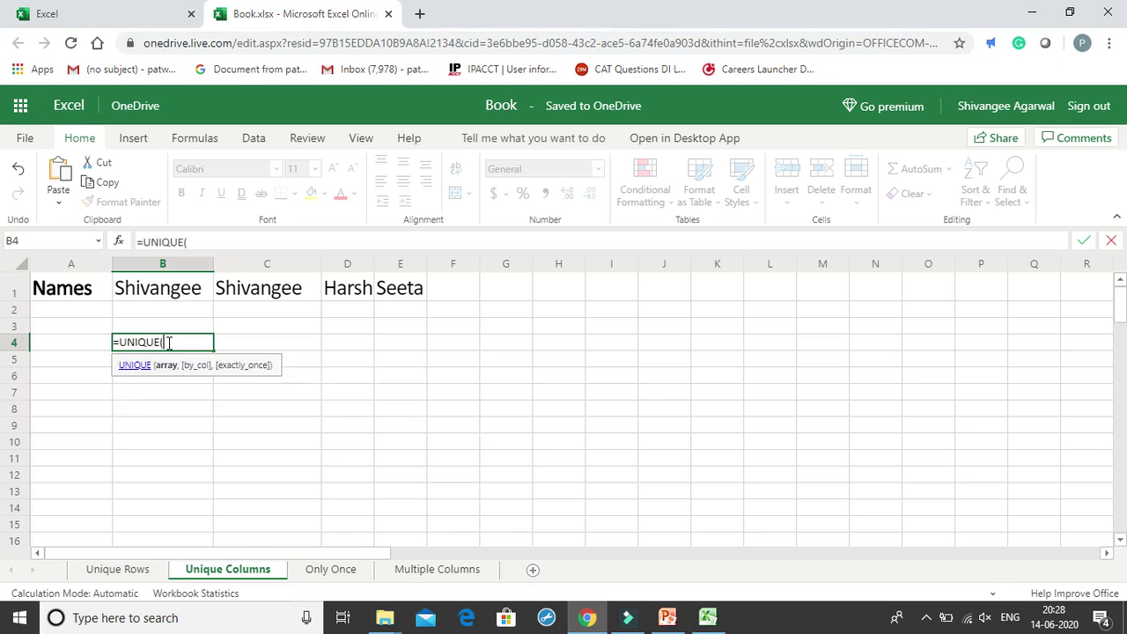
{"action": "left_click_drag", "start_coordinate": [156, 294], "coordinate": [396, 300]}
{"action": "type", "text": ","}
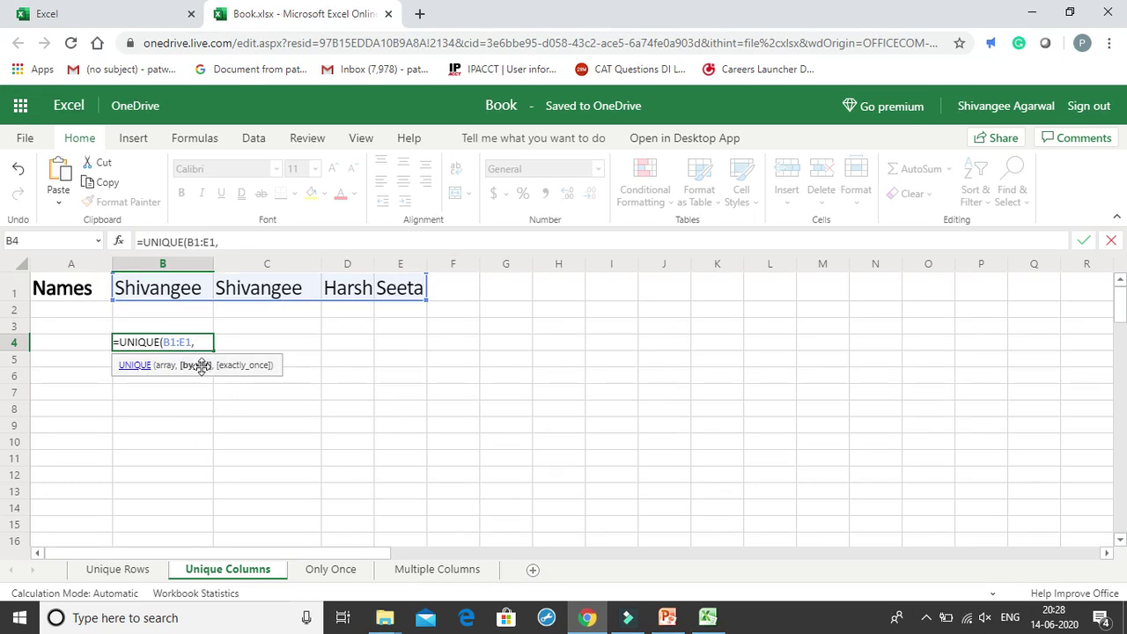
{"action": "type", "text": "tr"}
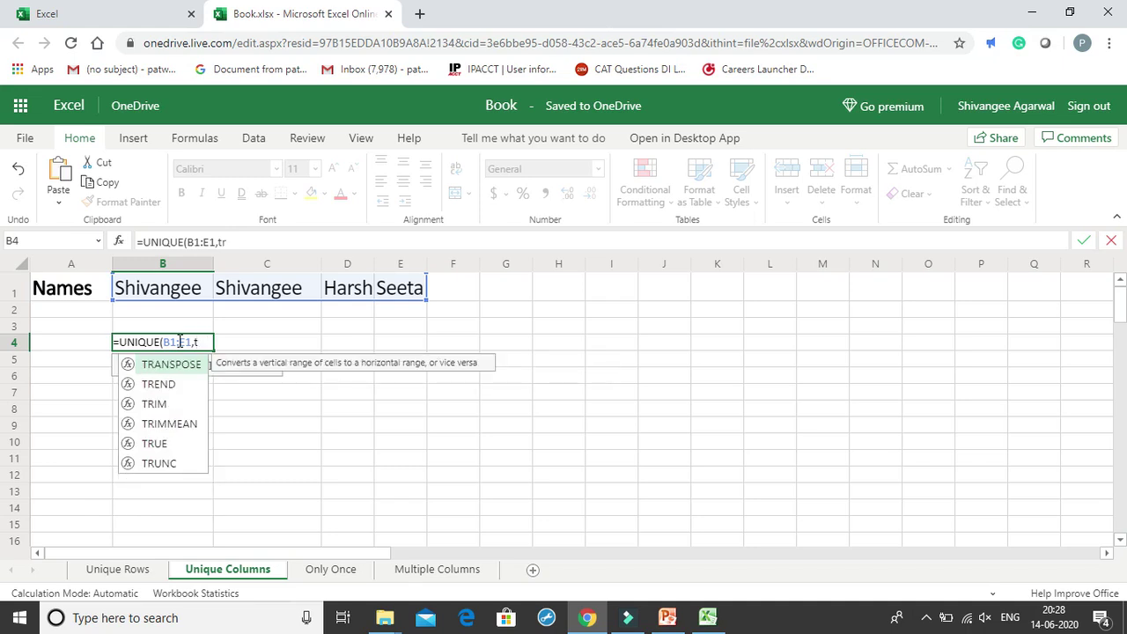
{"action": "key", "text": "BackSpace"}
{"action": "key", "text": "BackSpace"}
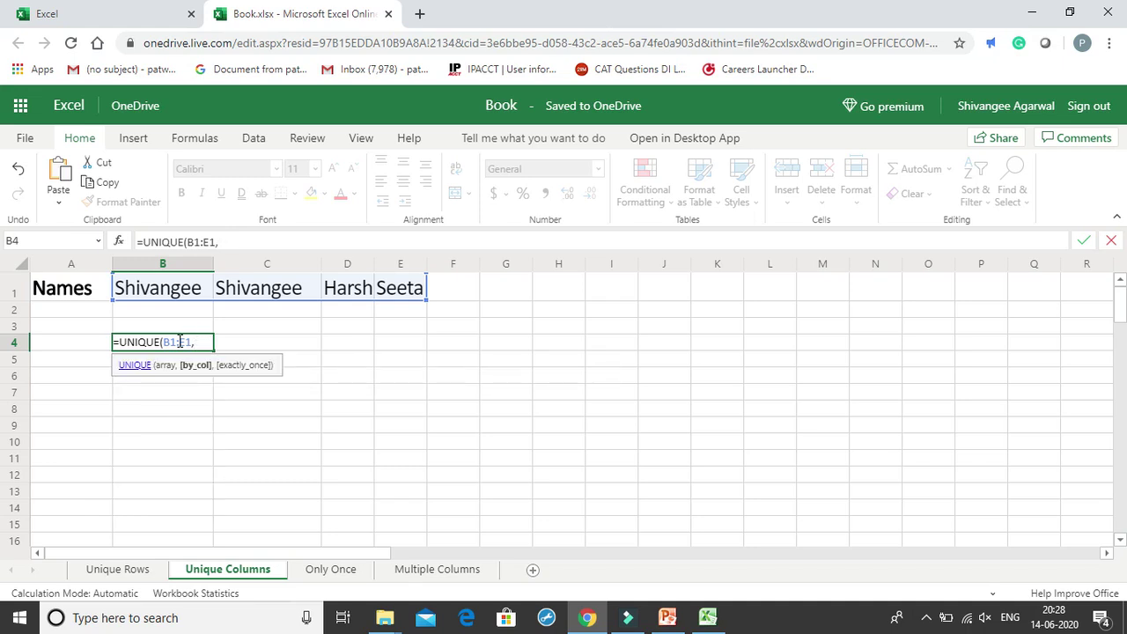
{"action": "type", "text": "Tr"}
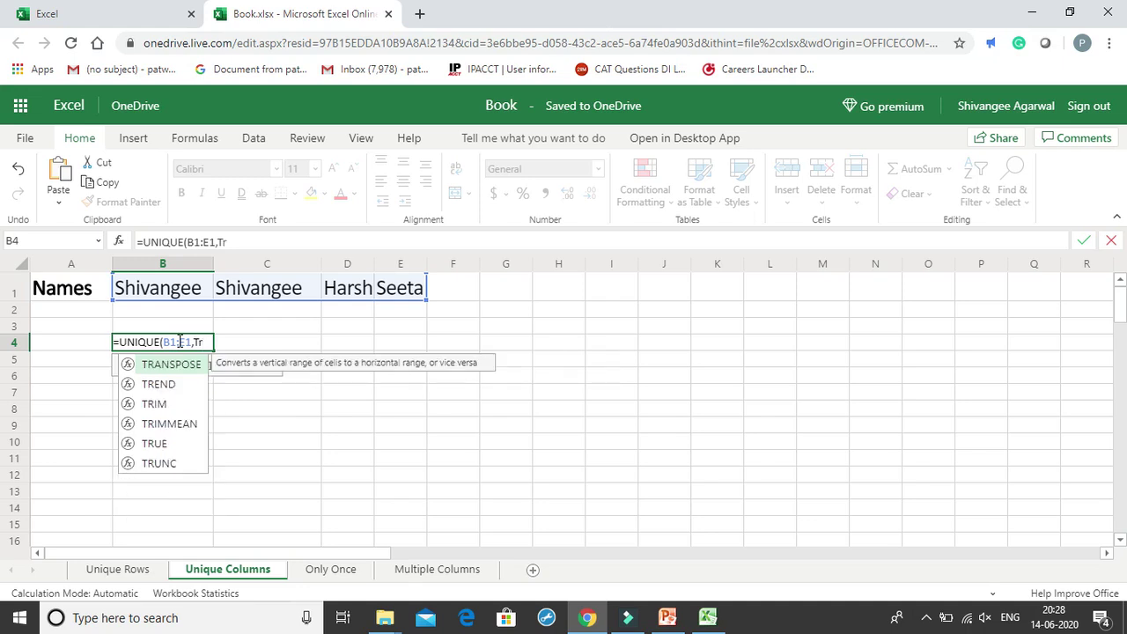
{"action": "type", "text": "ue"}
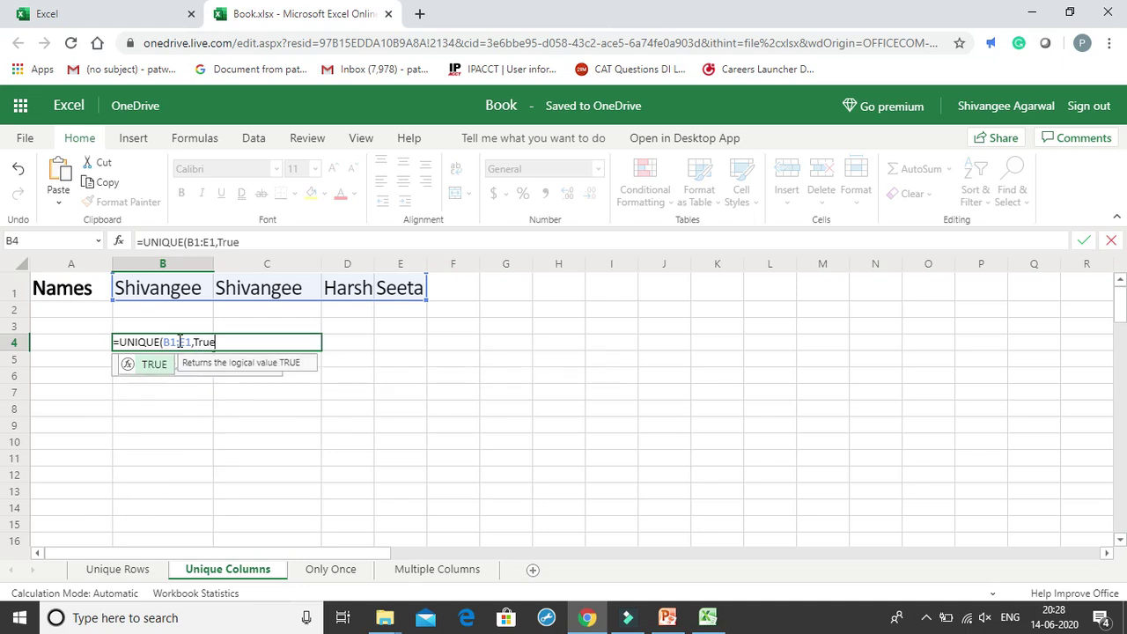
{"action": "type", "text": ")"}
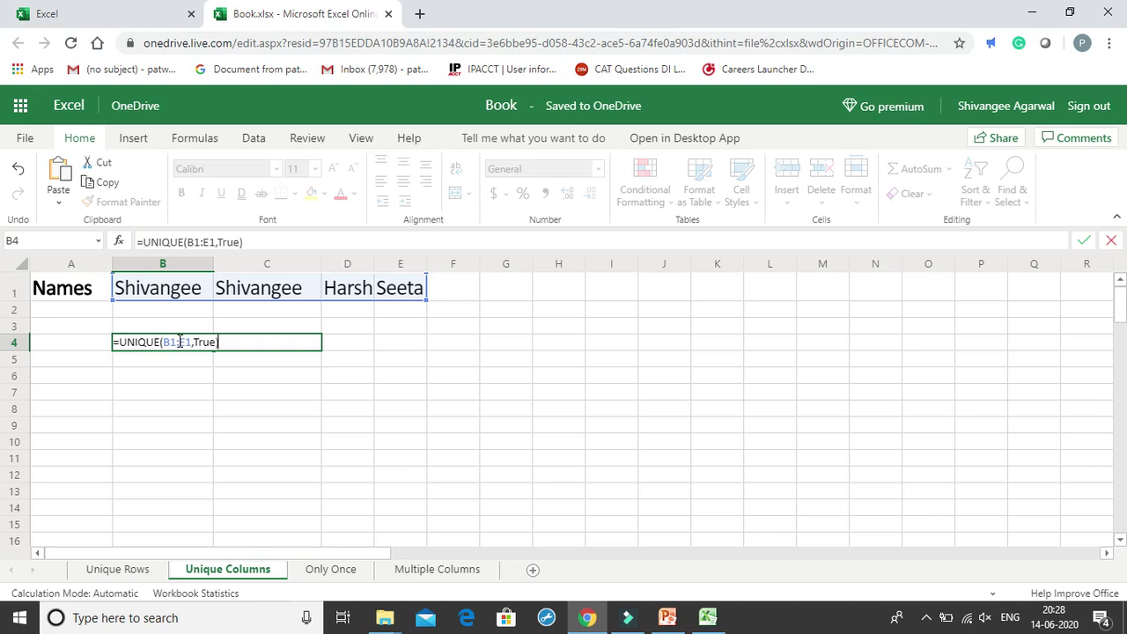
{"action": "key", "text": "Return"}
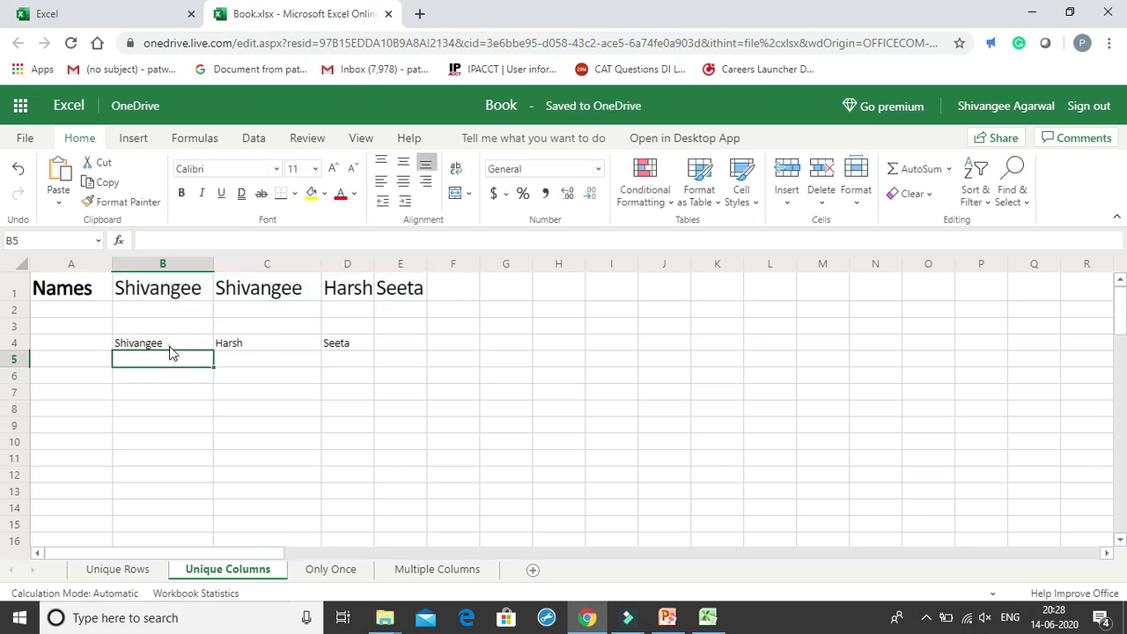
Examine the extracted names in B4:D4 against the source names in row 1
{"action": "left_click", "coordinate": [169, 344]}
{"action": "left_click", "coordinate": [256, 342]}
{"action": "left_click", "coordinate": [356, 343]}
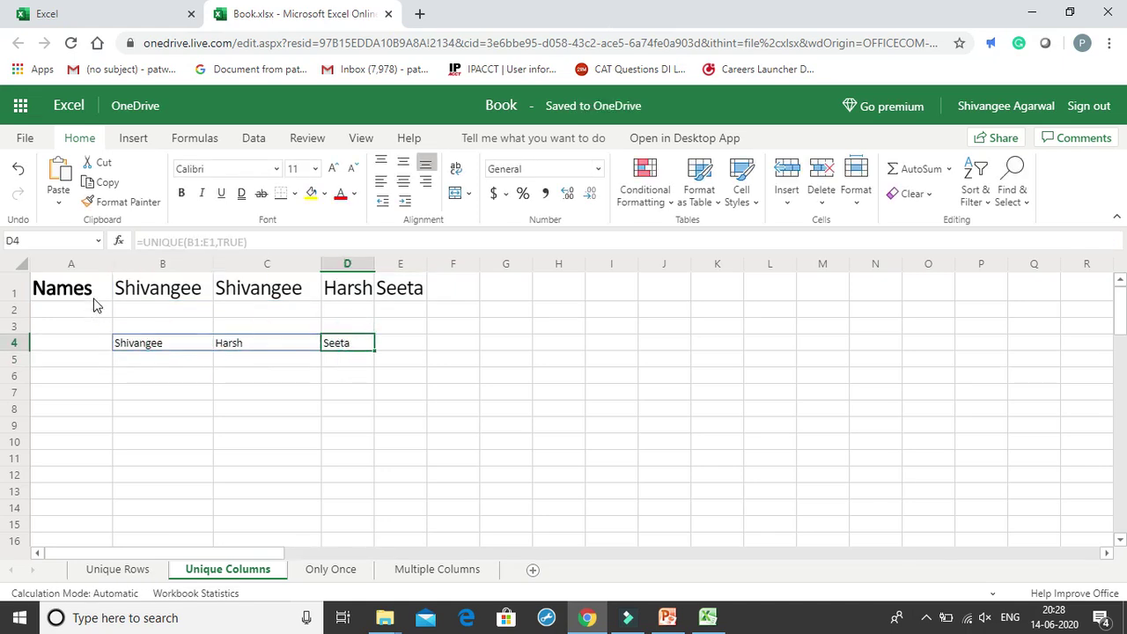
{"action": "left_click", "coordinate": [514, 291]}
{"action": "left_click", "coordinate": [553, 289]}
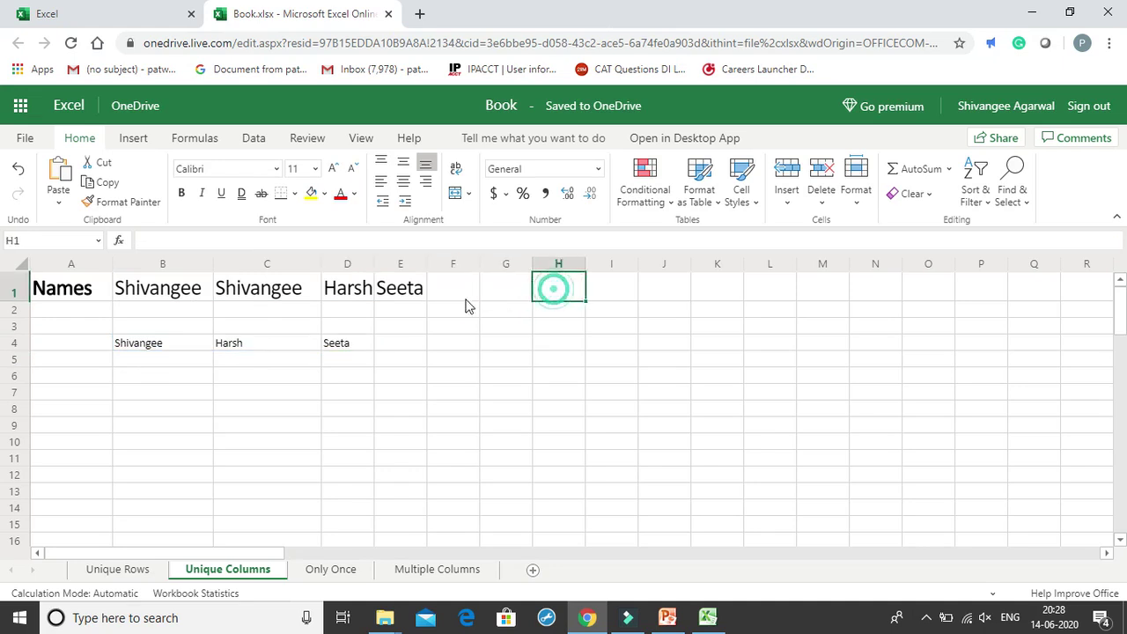
{"action": "left_click_drag", "start_coordinate": [151, 345], "coordinate": [347, 367]}
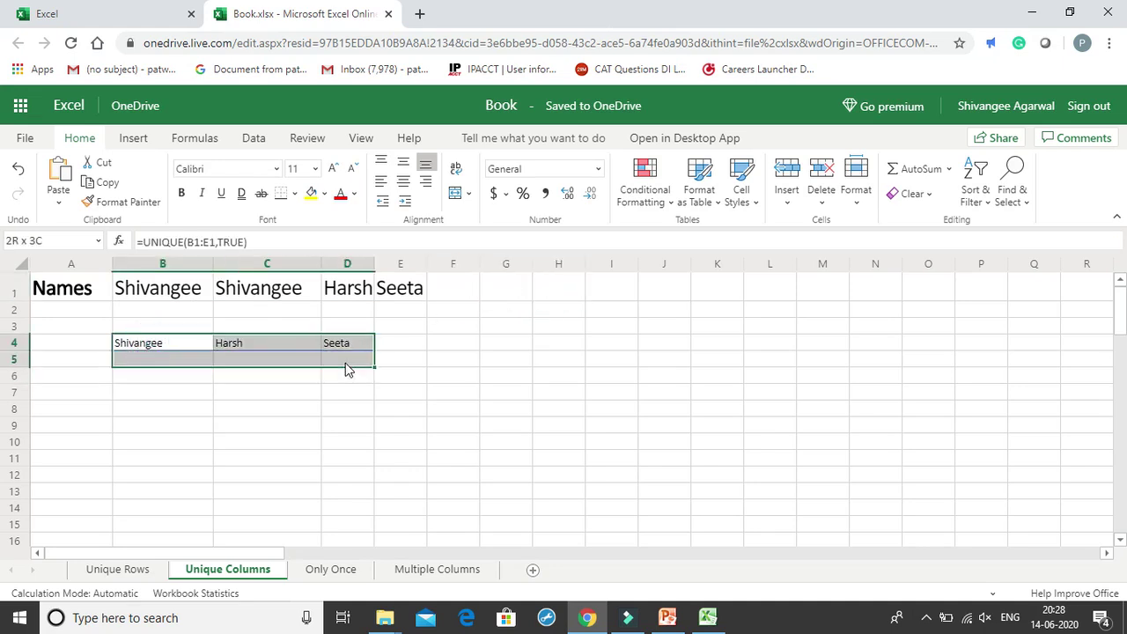
{"action": "left_click", "coordinate": [277, 445]}
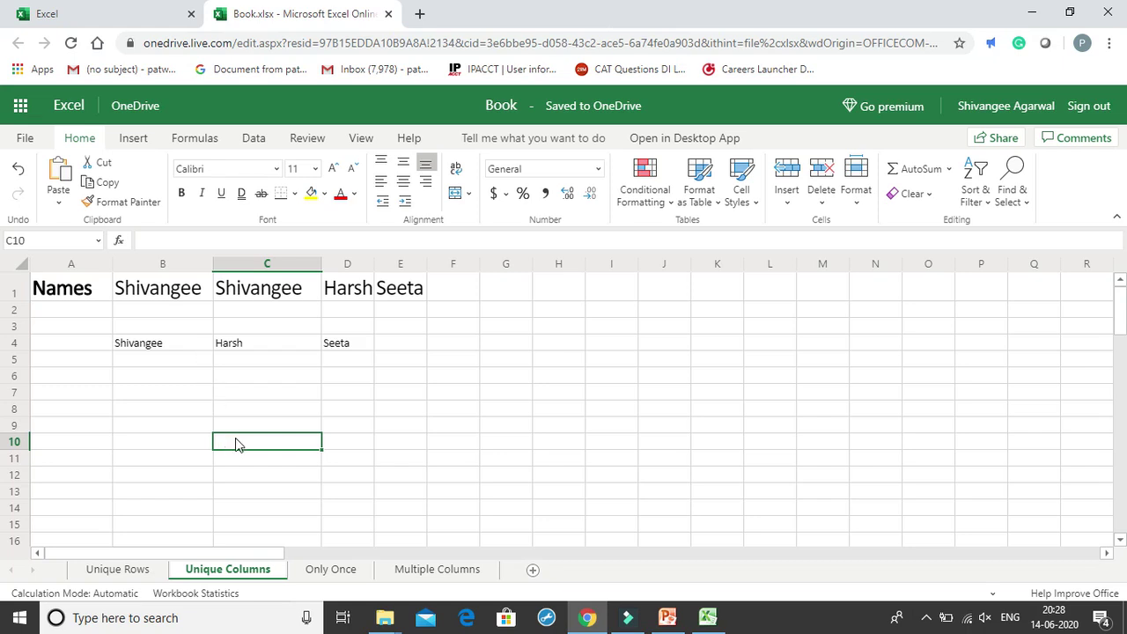
Inspect the UNIQUE formula in B4 and compare it with the content of spilled cell C4, leaving both unchanged
{"action": "double_click", "coordinate": [176, 344]}
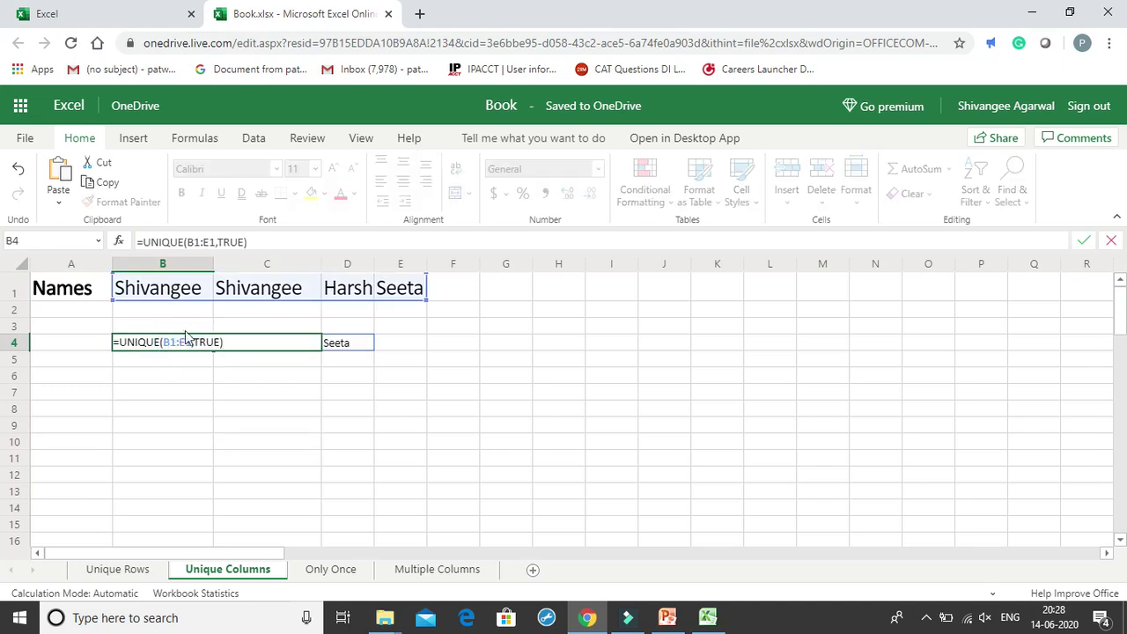
{"action": "key", "text": "Return"}
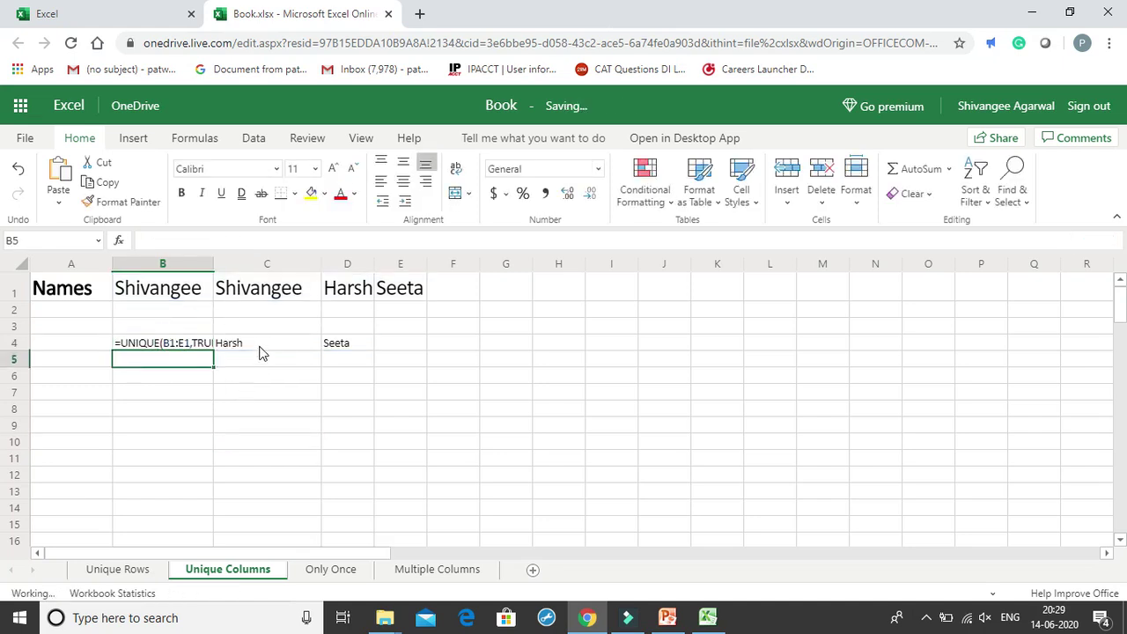
{"action": "left_click", "coordinate": [260, 345]}
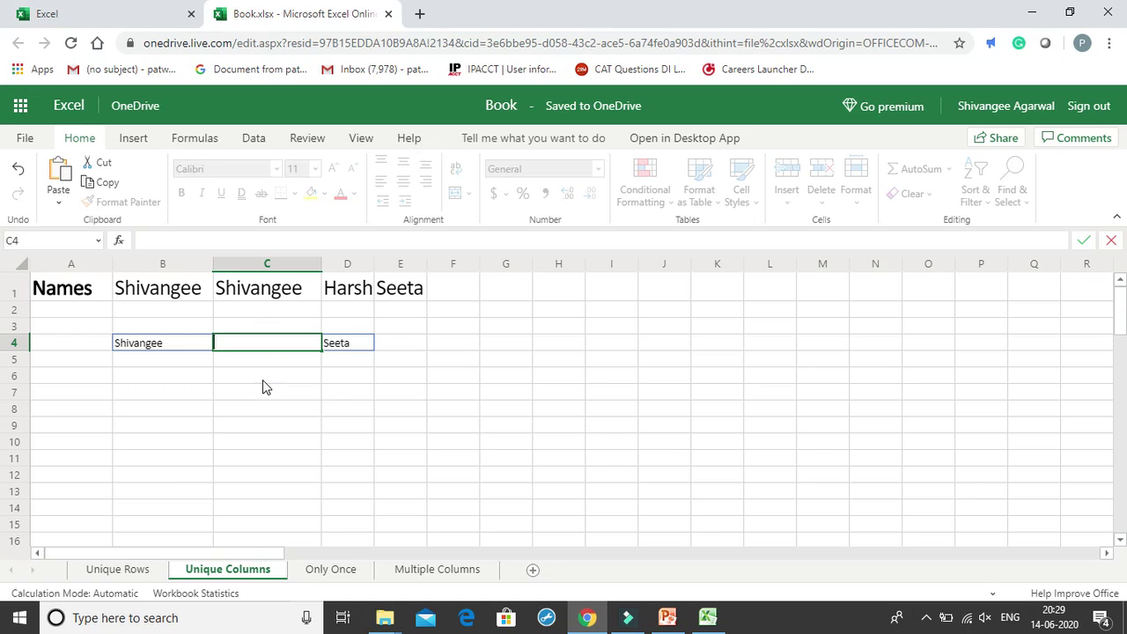
{"action": "left_click", "coordinate": [263, 380]}
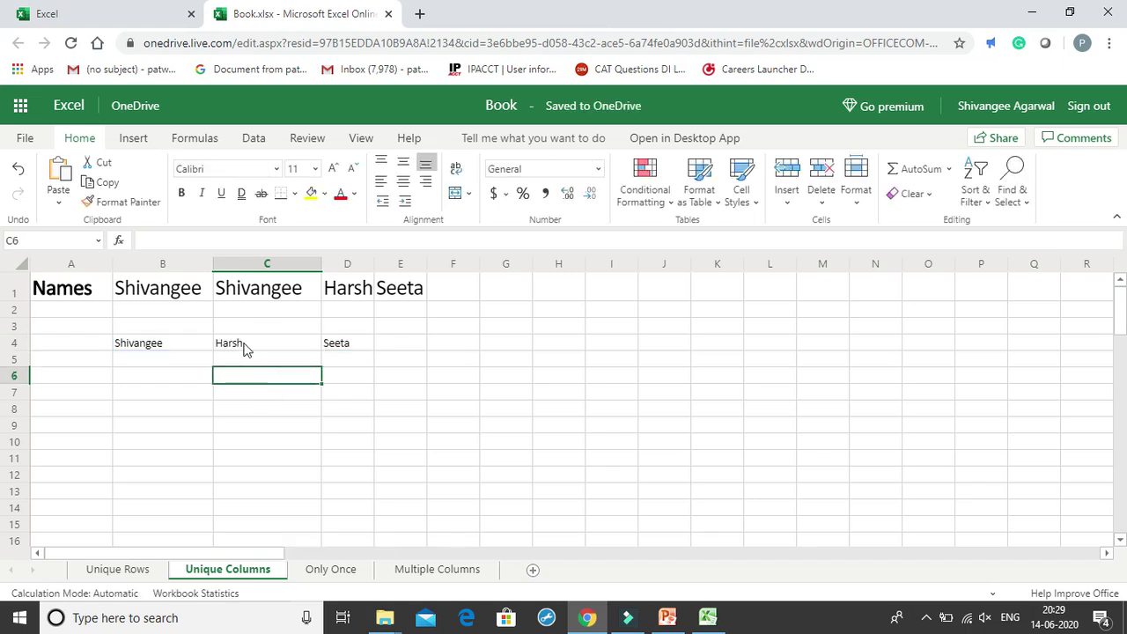
{"action": "double_click", "coordinate": [245, 344]}
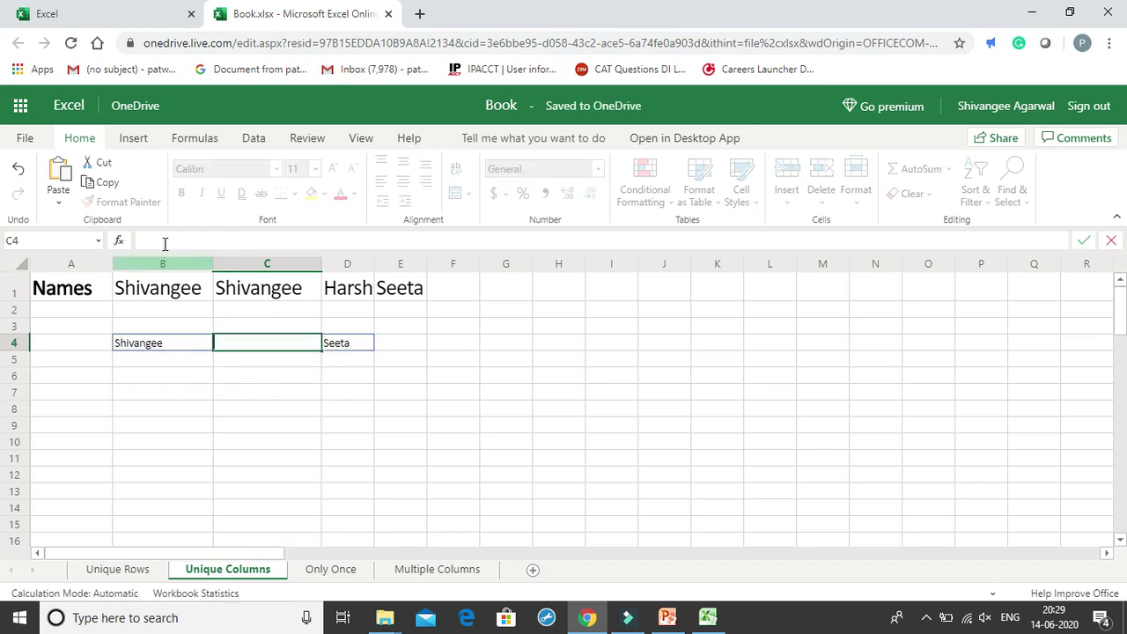
{"action": "key", "text": "Return"}
{"action": "double_click", "coordinate": [177, 344]}
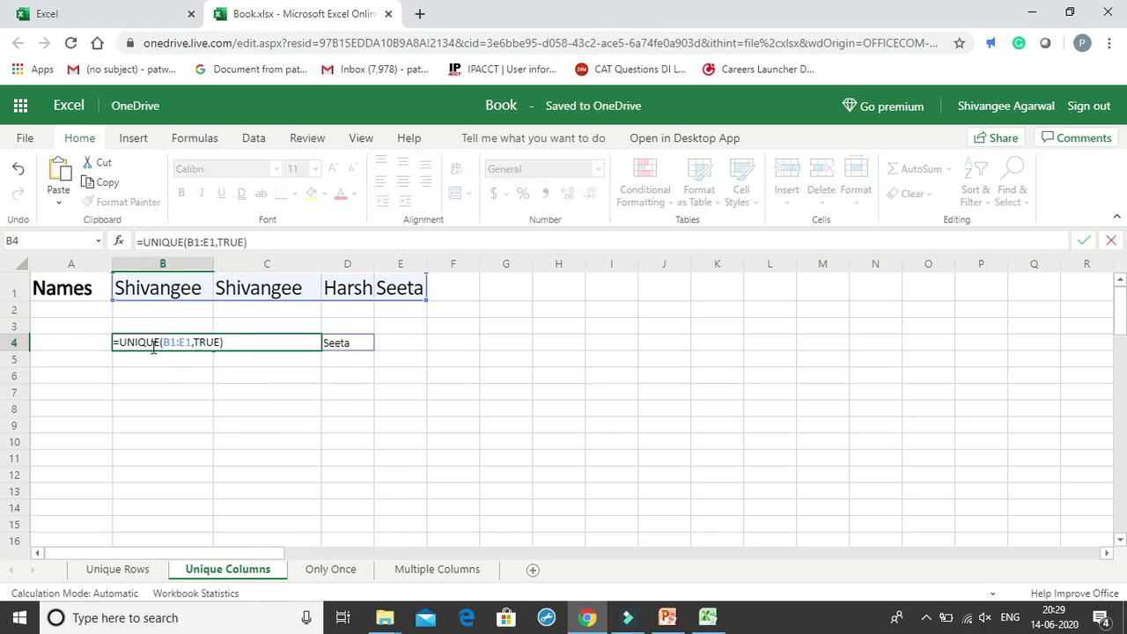
{"action": "key", "text": "Return"}
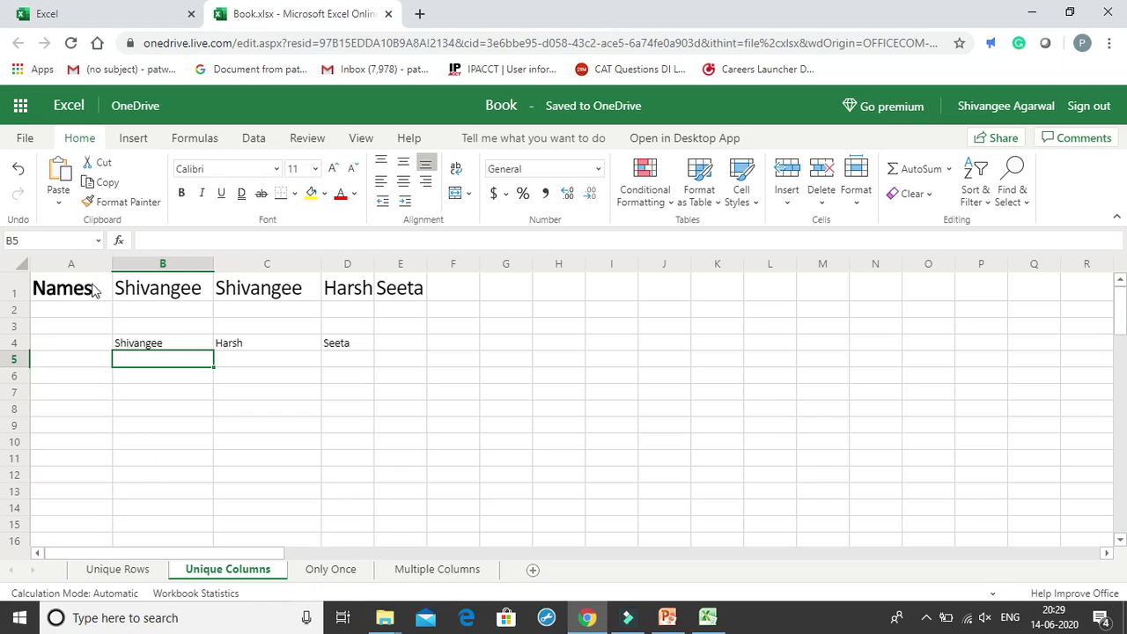
Switch to the Only Once sheet and review the customer names in A2:A8 for repeated and single entries
{"action": "left_click", "coordinate": [355, 569]}
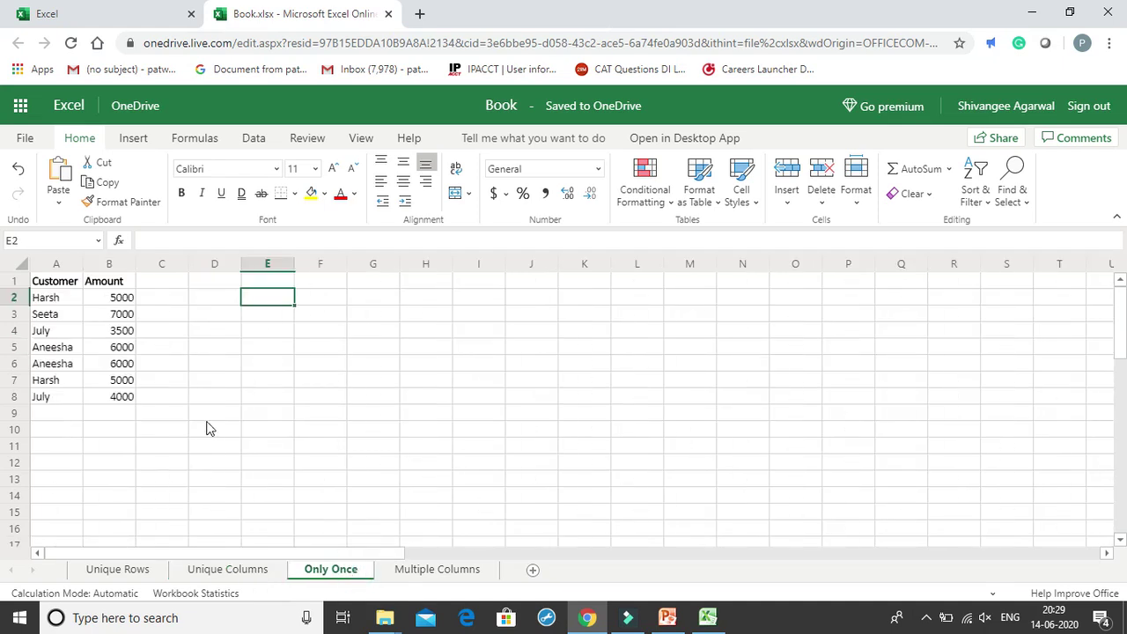
{"action": "left_click", "coordinate": [221, 314]}
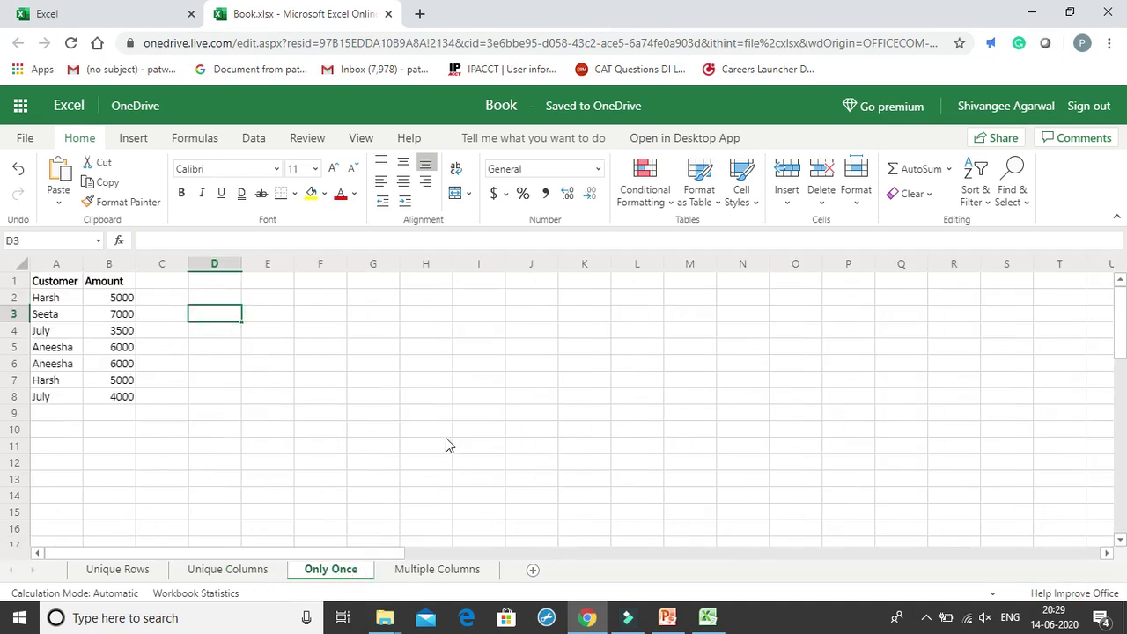
{"action": "left_click_drag", "start_coordinate": [53, 300], "coordinate": [63, 403]}
{"action": "left_click", "coordinate": [236, 319]}
{"action": "left_click", "coordinate": [63, 322]}
{"action": "left_click", "coordinate": [70, 380]}
{"action": "left_click", "coordinate": [57, 319]}
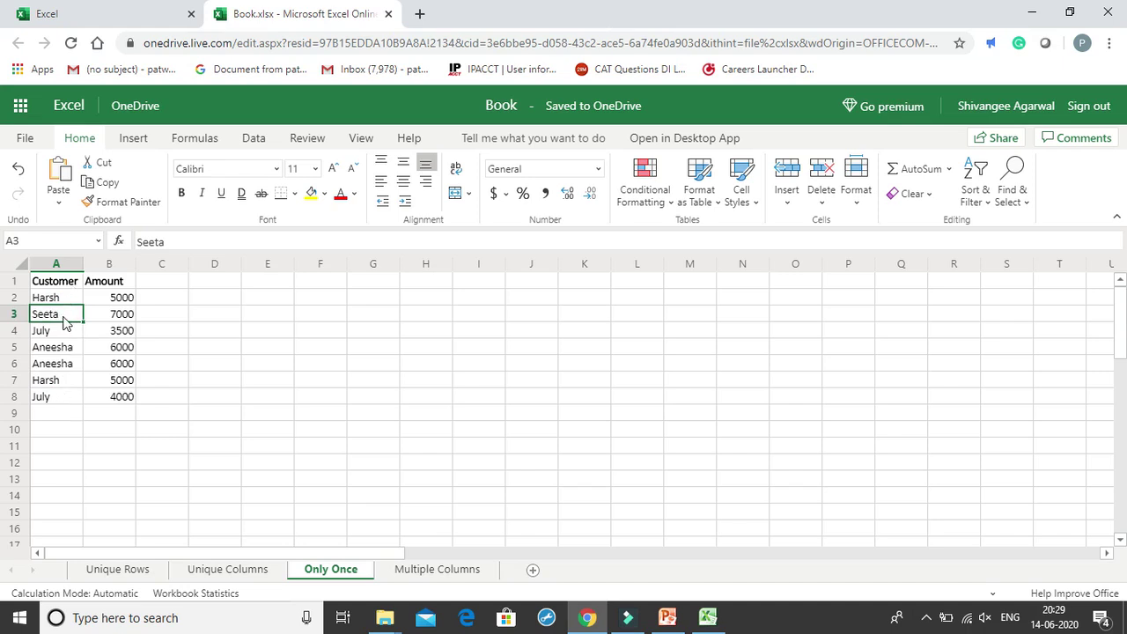
Enter the formula =UNIQUE(A2:A8,,TRUE) in cell D3 to extract the customer that occurs exactly once
{"action": "left_click", "coordinate": [227, 319]}
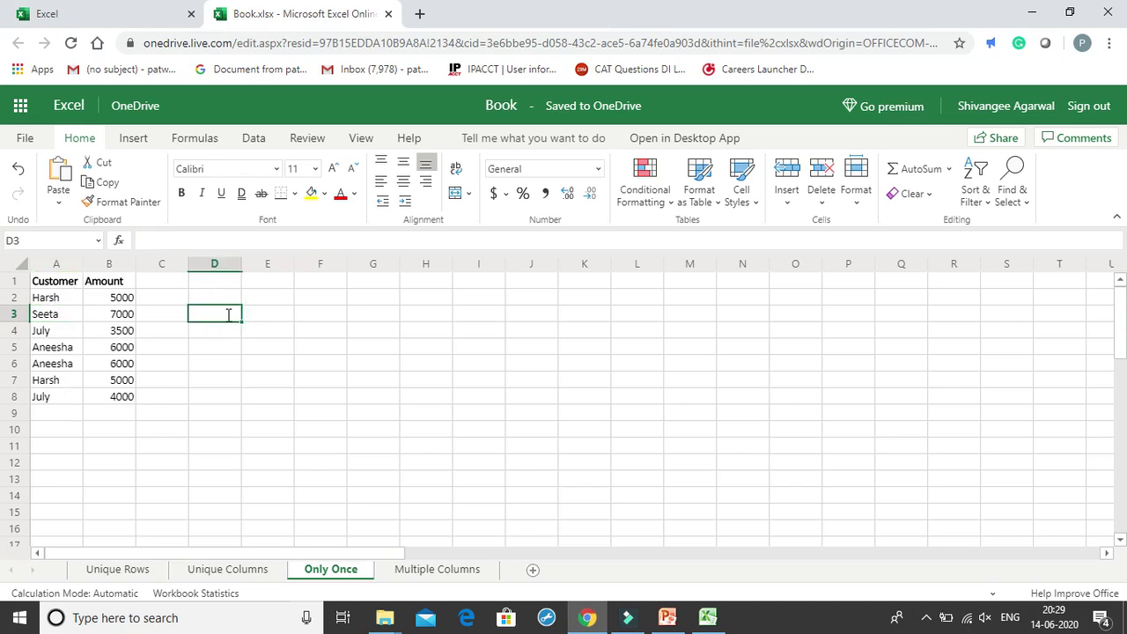
{"action": "type", "text": "=uni"}
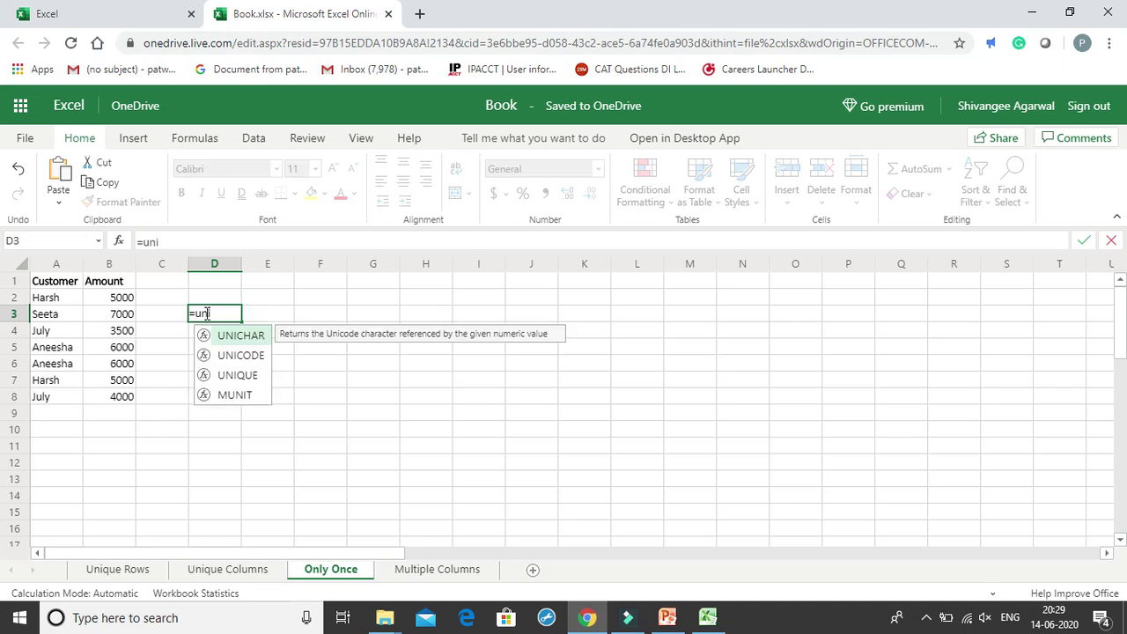
{"action": "double_click", "coordinate": [238, 375]}
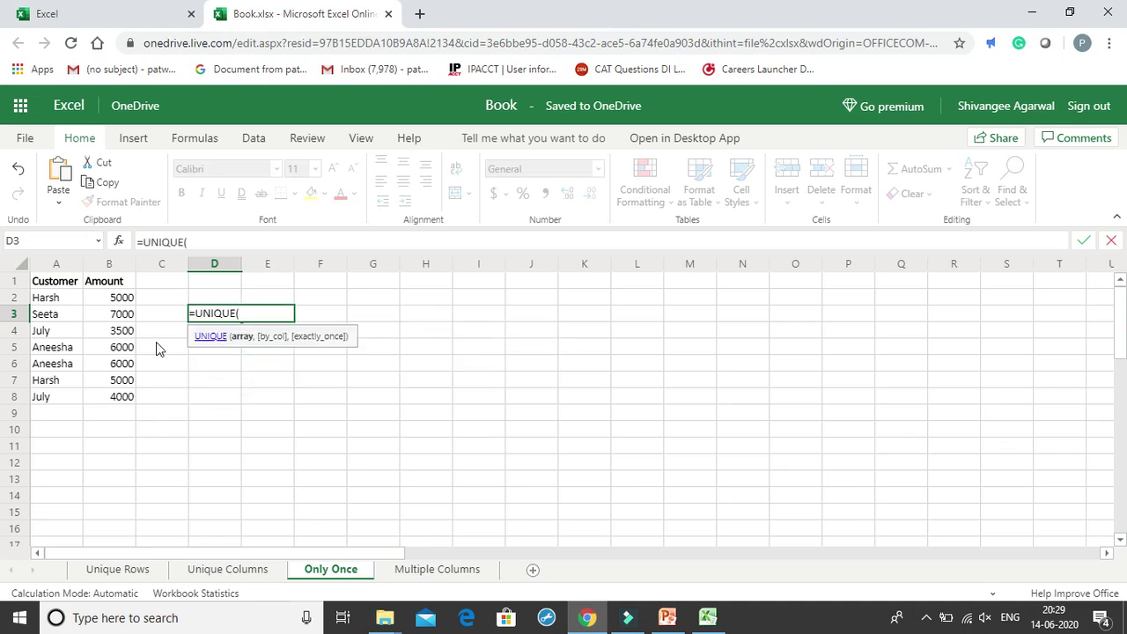
{"action": "left_click_drag", "start_coordinate": [53, 300], "coordinate": [64, 403]}
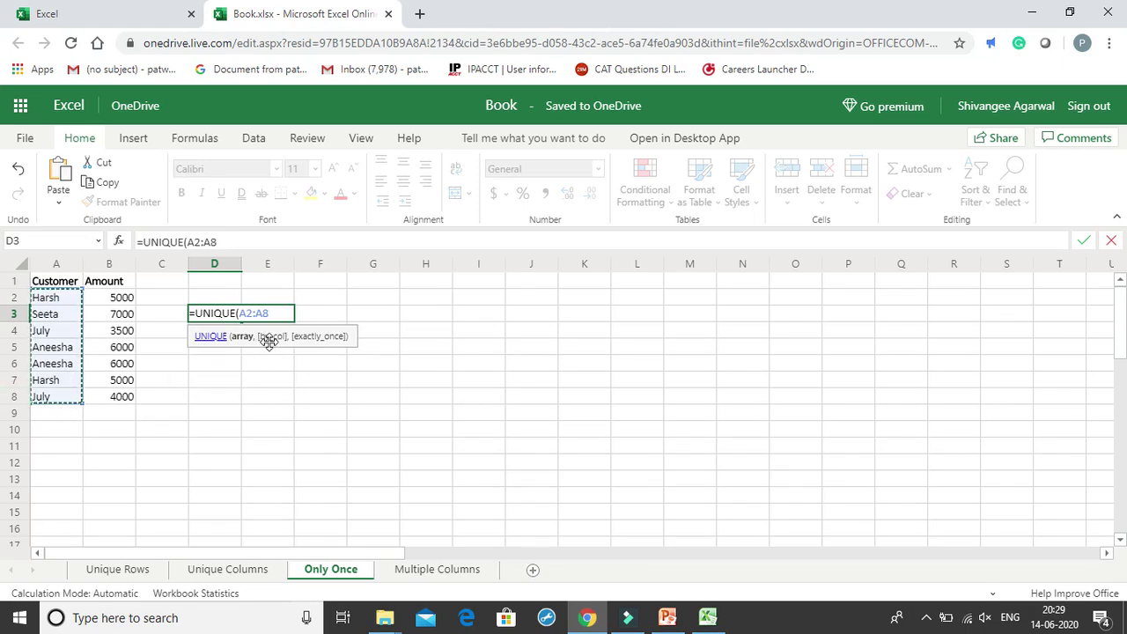
{"action": "type", "text": ","}
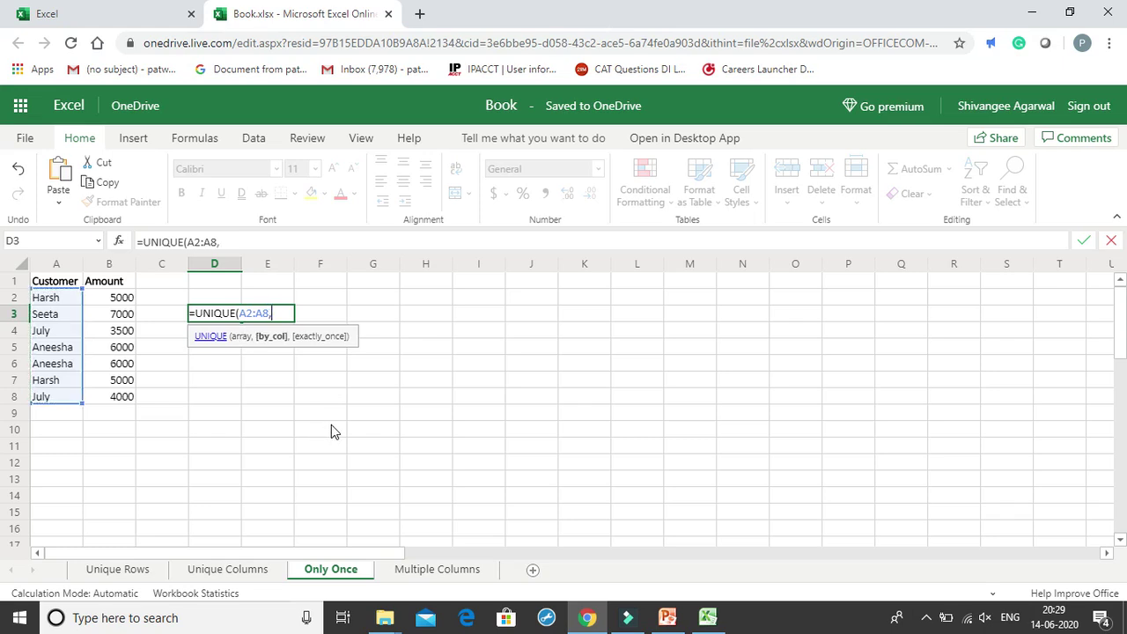
{"action": "type", "text": ","}
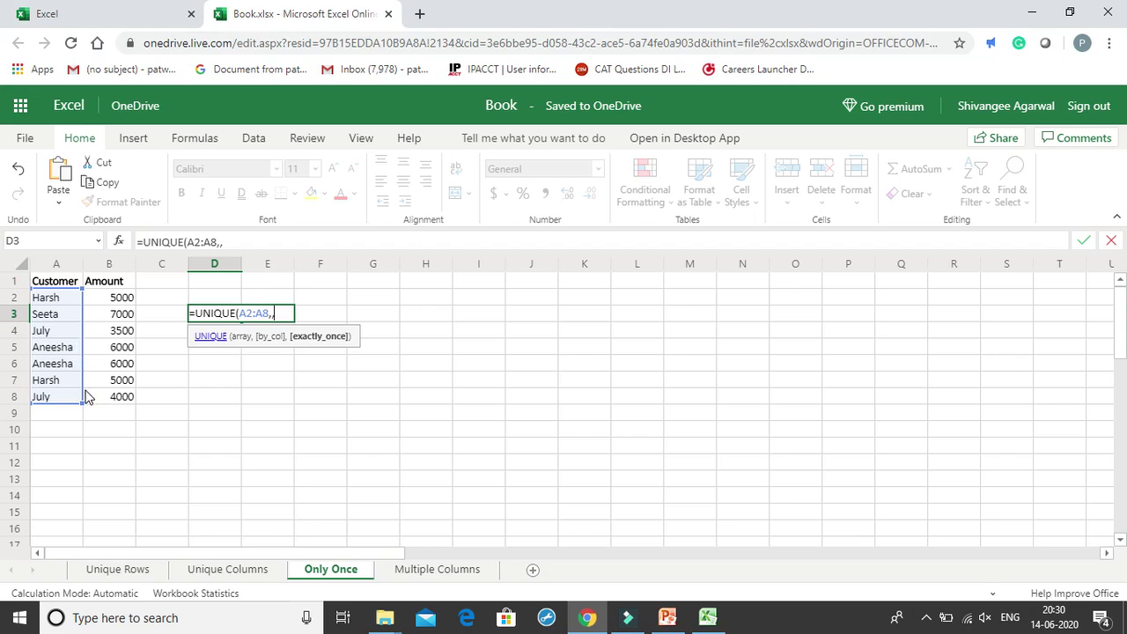
{"action": "type", "text": "true"}
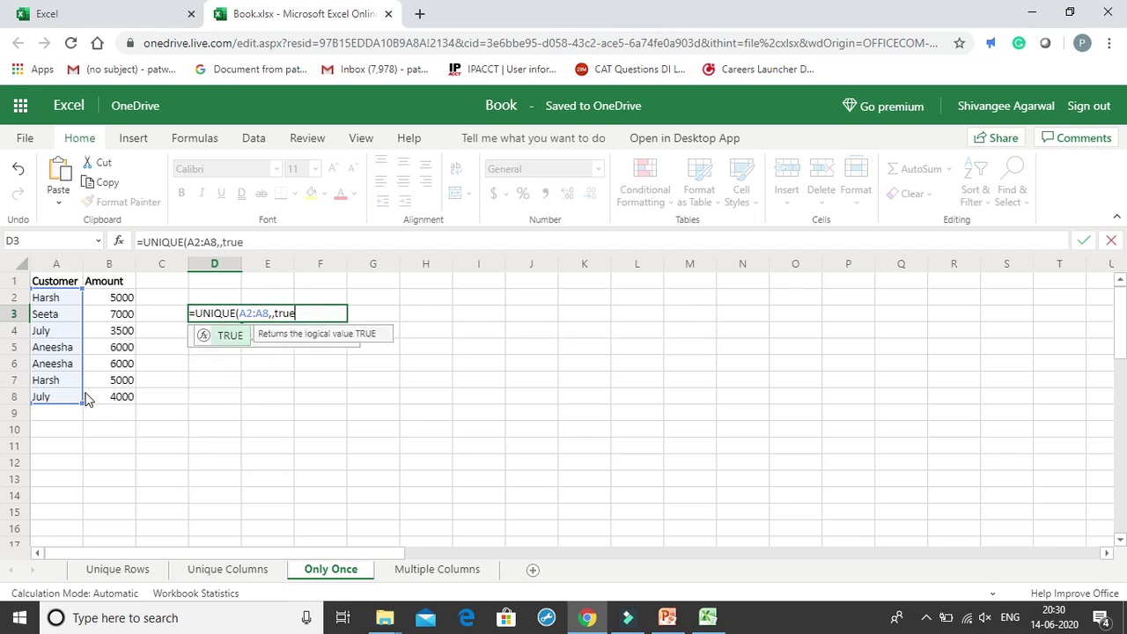
{"action": "type", "text": ")"}
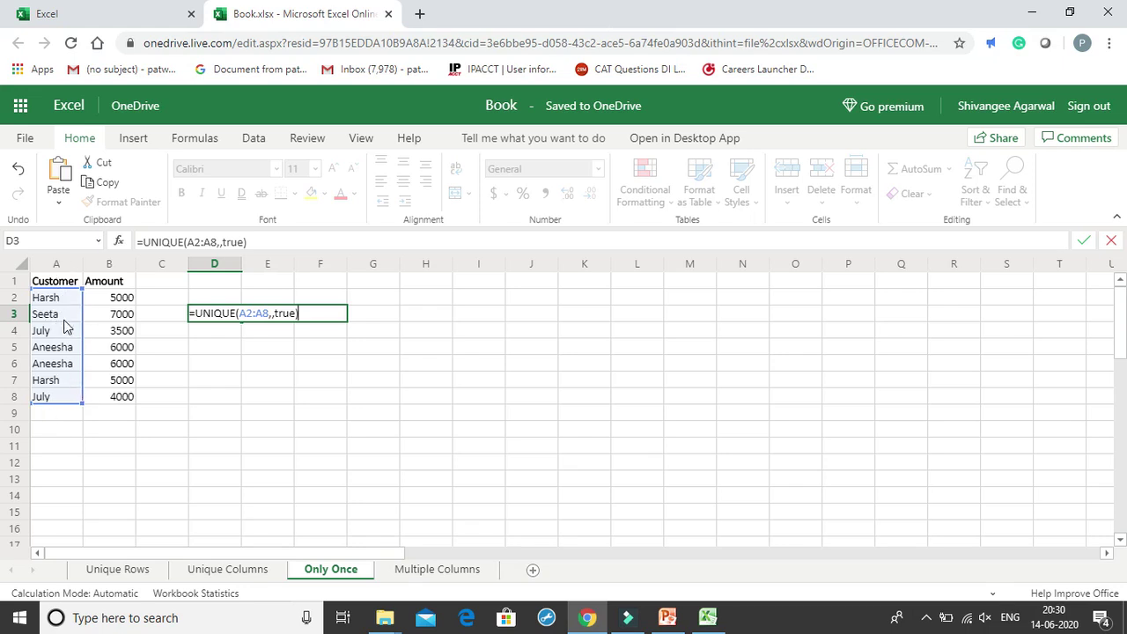
{"action": "key", "text": "Return"}
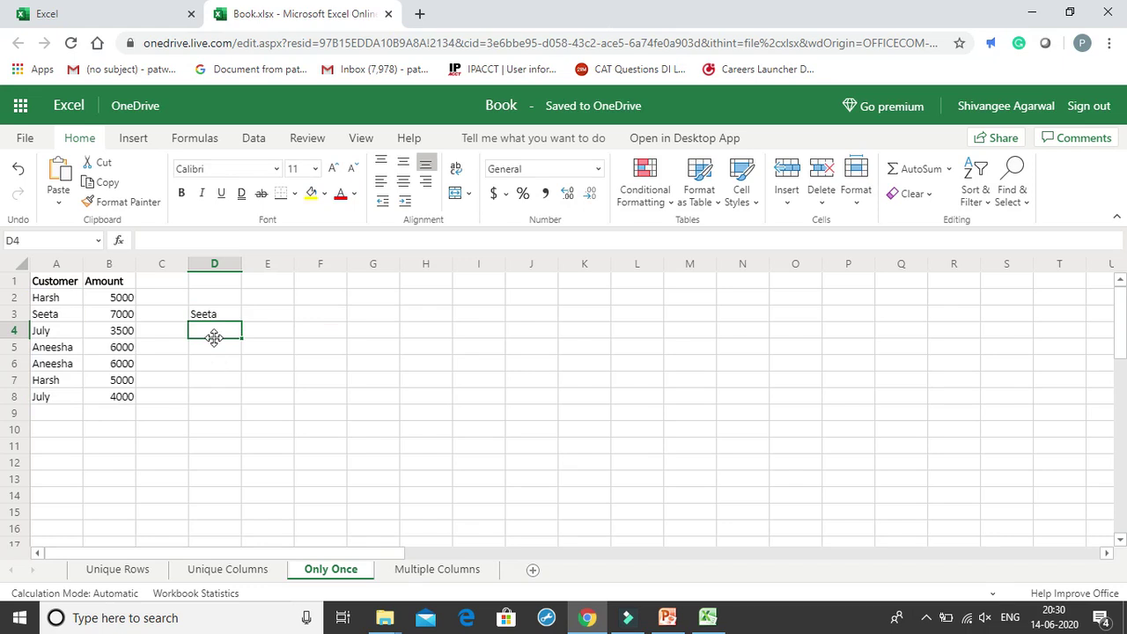
Compare the result in D3 with the matching customer in A3, look over the Amount column, and dismiss the feedback prompt
{"action": "left_click", "coordinate": [217, 320]}
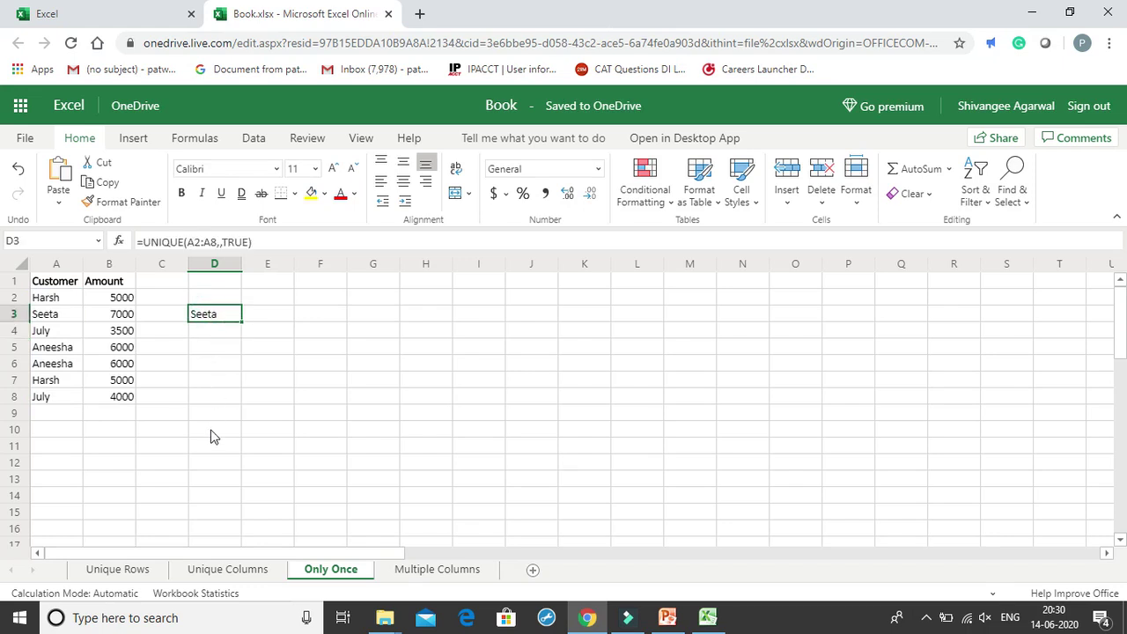
{"action": "left_click", "coordinate": [74, 317]}
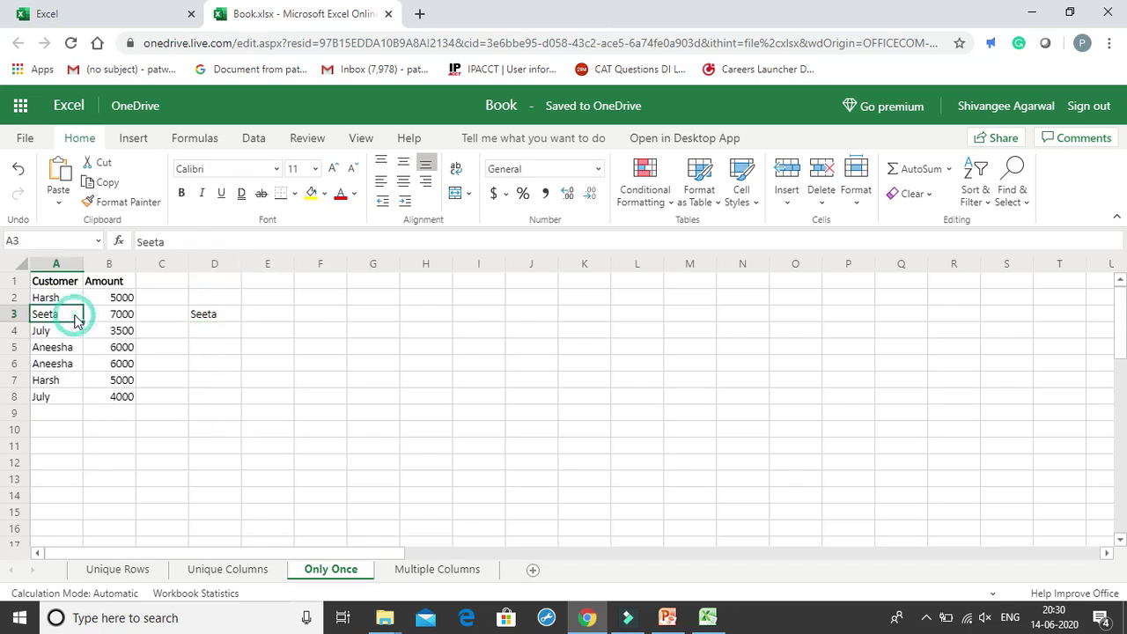
{"action": "left_click", "coordinate": [220, 319]}
{"action": "left_click", "coordinate": [74, 317]}
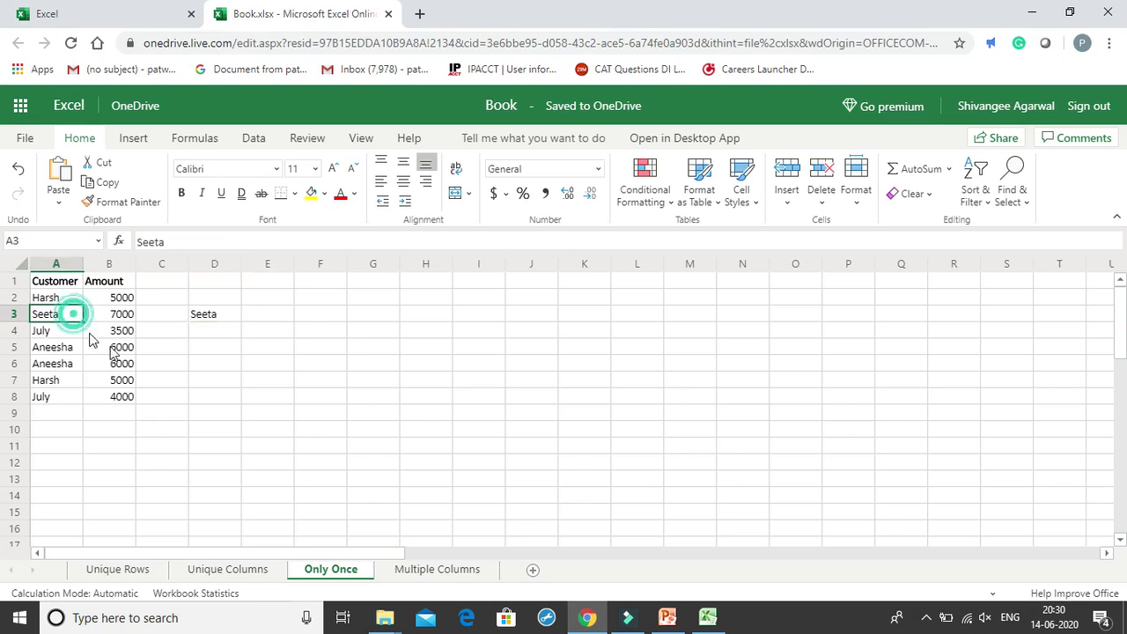
{"action": "left_click", "coordinate": [209, 315]}
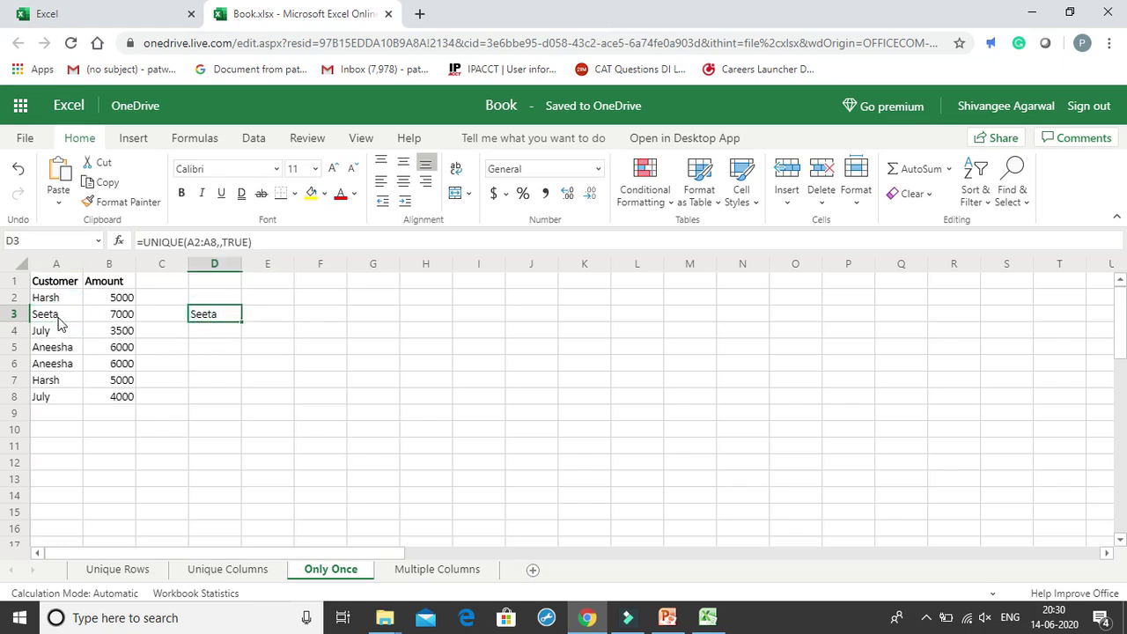
{"action": "left_click_drag", "start_coordinate": [124, 300], "coordinate": [126, 416]}
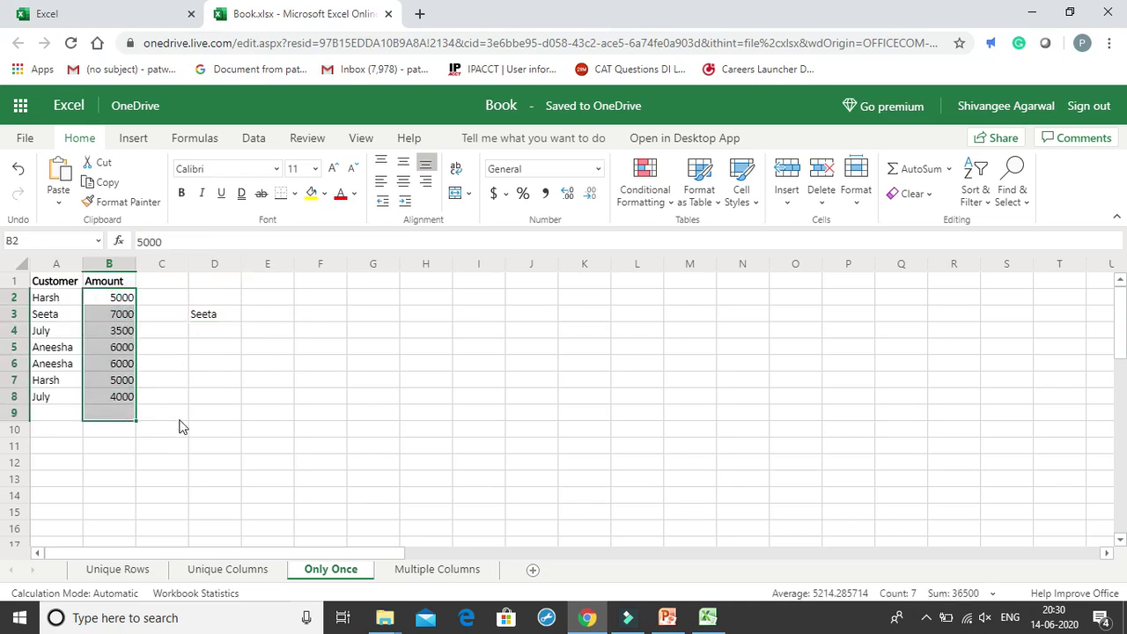
{"action": "left_click", "coordinate": [181, 418]}
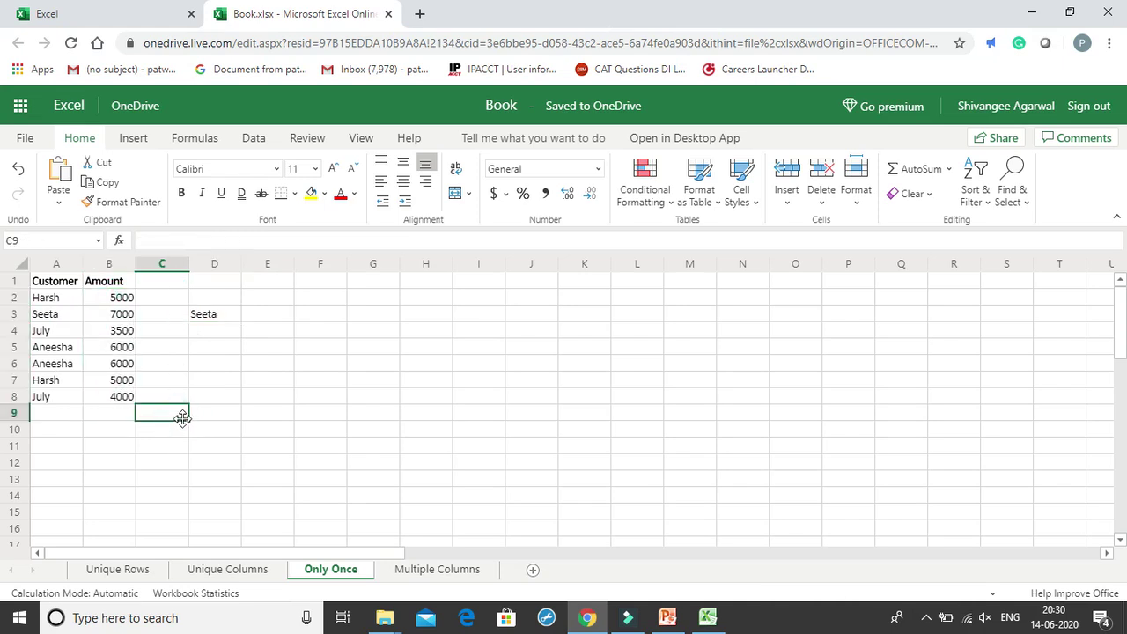
{"action": "left_click", "coordinate": [202, 321]}
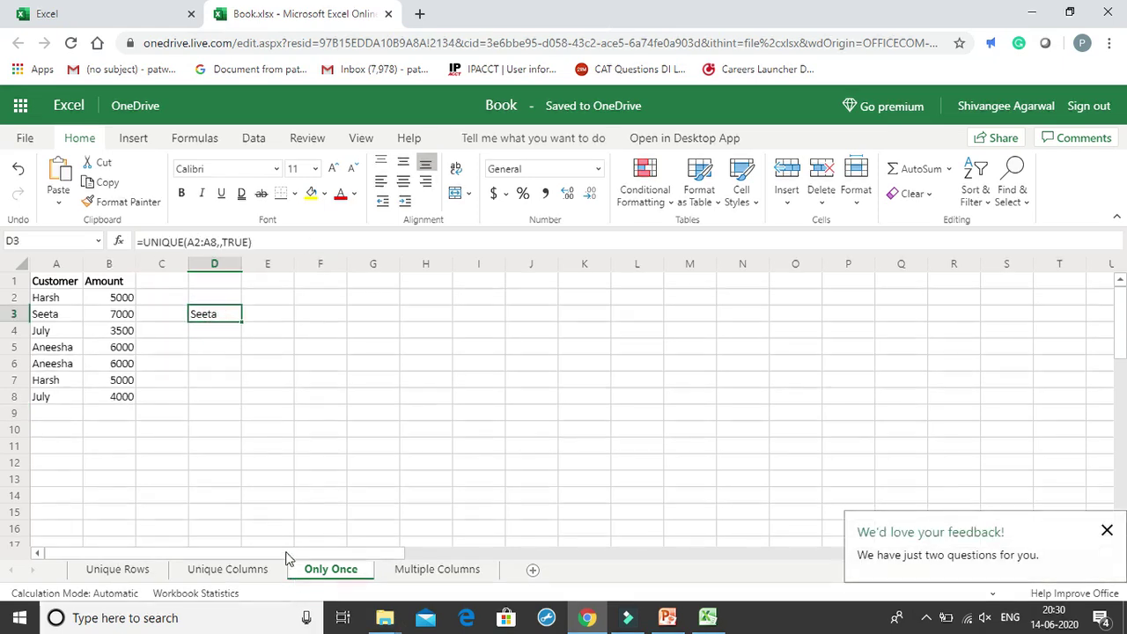
{"action": "left_click", "coordinate": [1108, 528]}
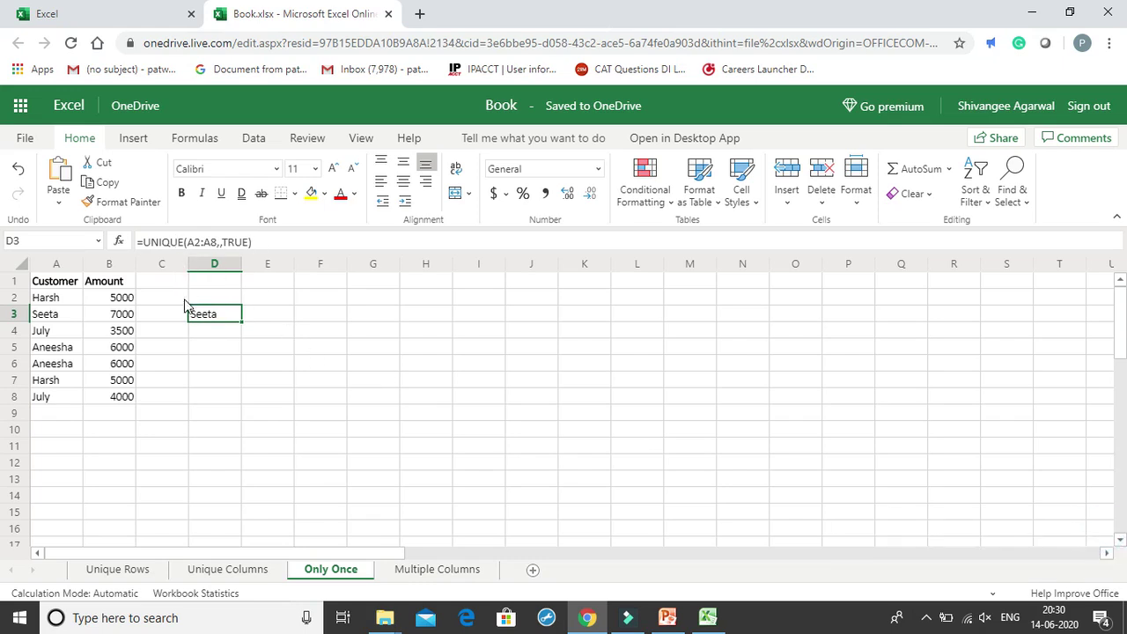
Review the source range of customer names against the formula result in D3
{"action": "left_click_drag", "start_coordinate": [66, 301], "coordinate": [71, 412]}
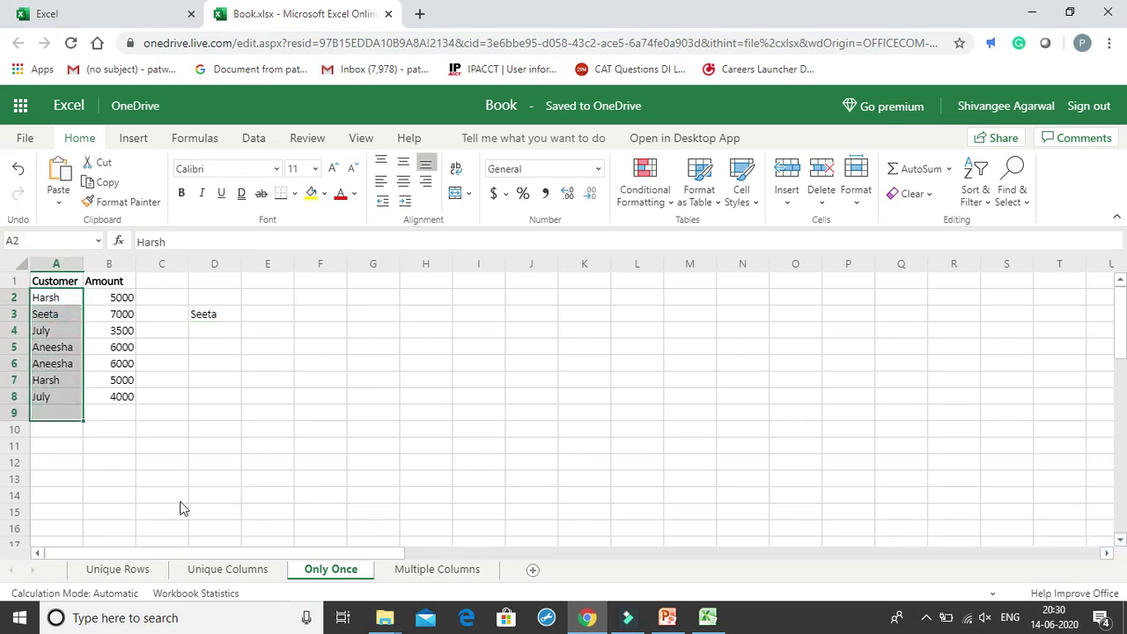
{"action": "left_click", "coordinate": [252, 333]}
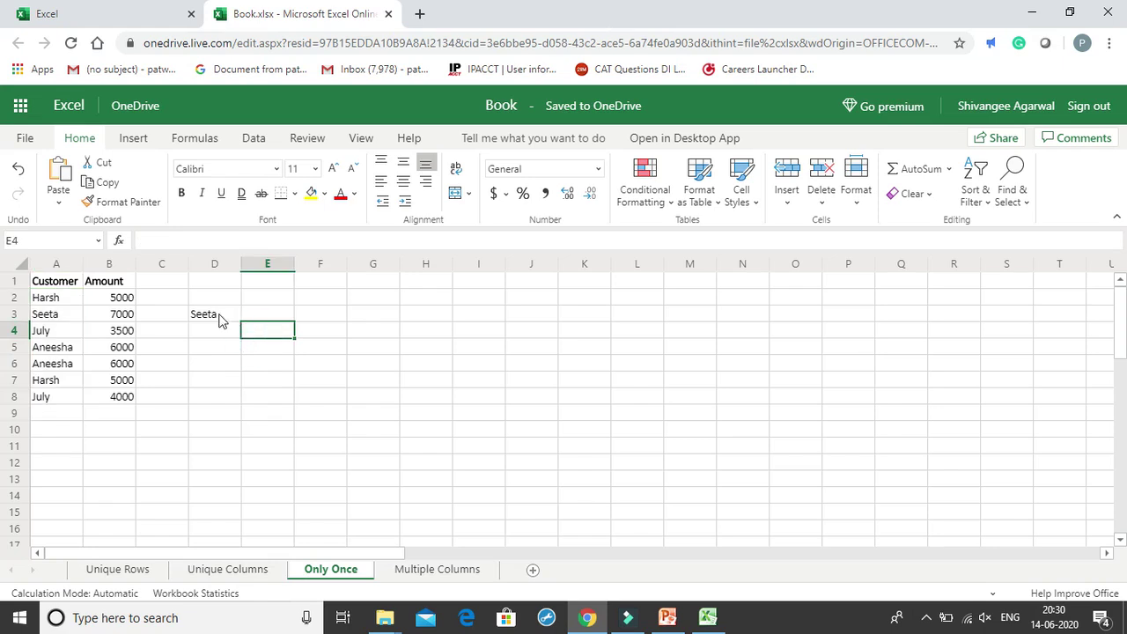
{"action": "left_click", "coordinate": [219, 317]}
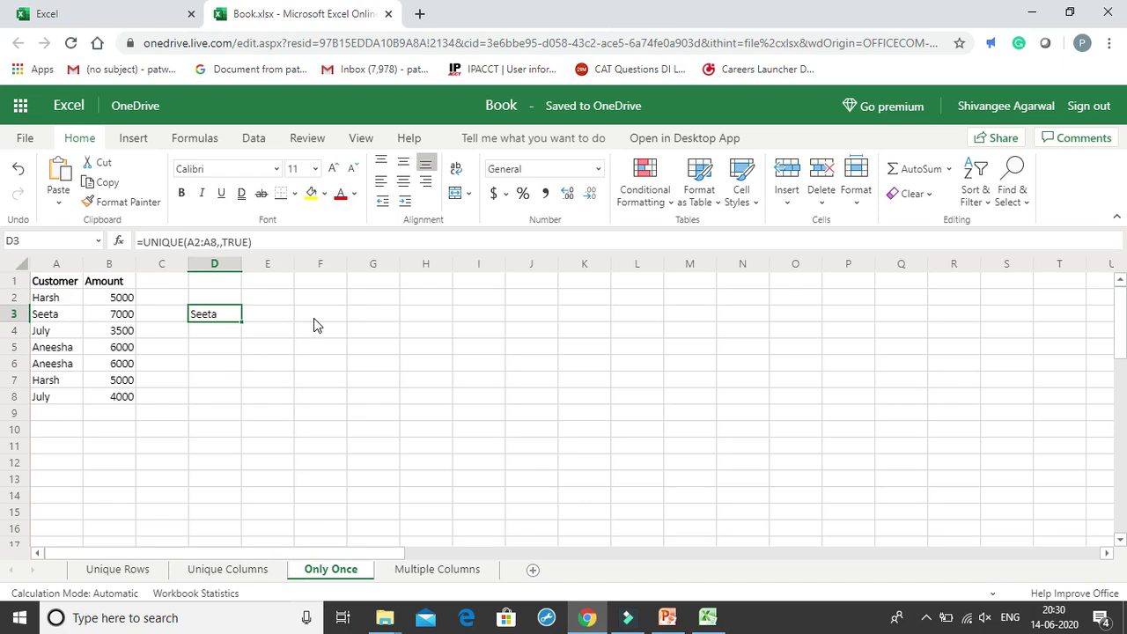
{"action": "left_click", "coordinate": [321, 314]}
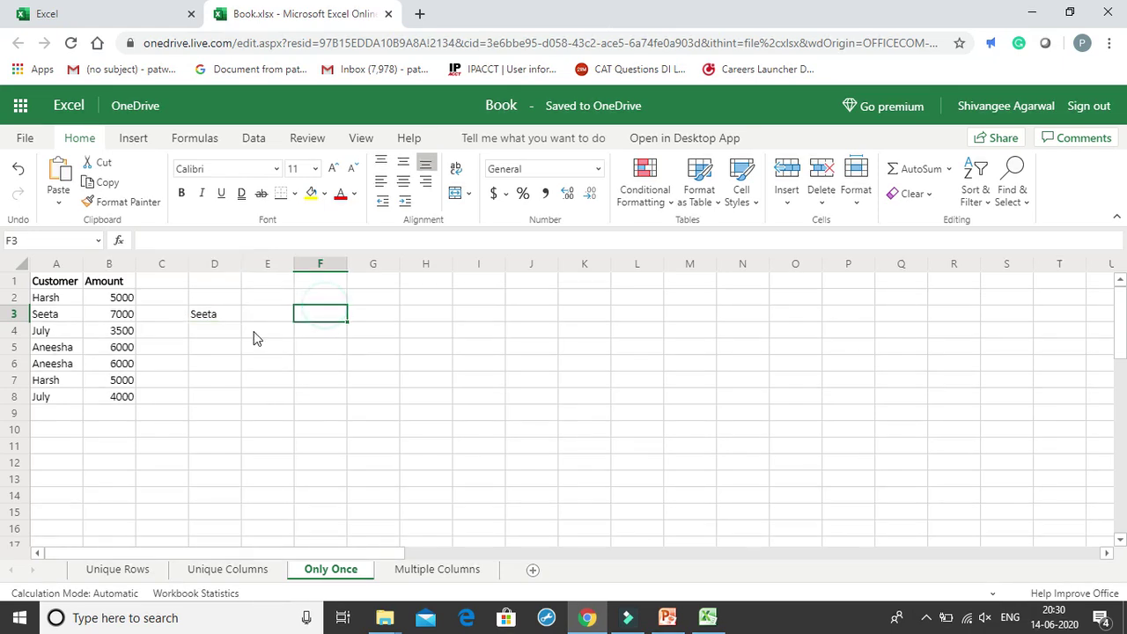
{"action": "left_click", "coordinate": [234, 314]}
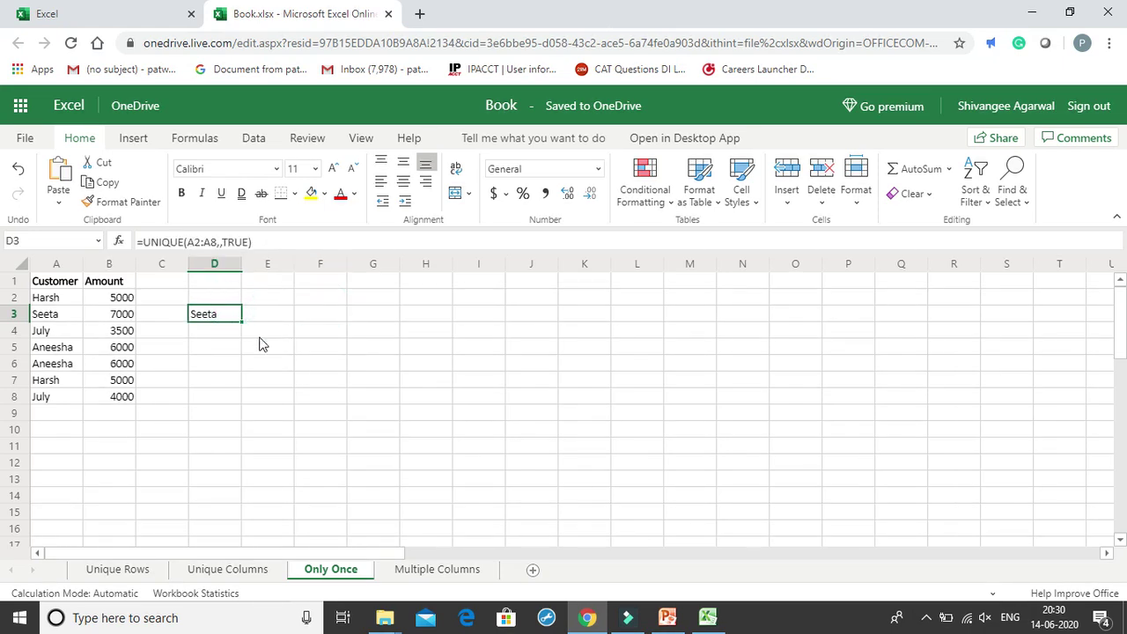
Check the individual customer names in column A for repeats, and inspect the UNIQUE formula in D3 without changing it
{"action": "left_click", "coordinate": [61, 316]}
{"action": "left_click", "coordinate": [74, 351]}
{"action": "left_click", "coordinate": [74, 366]}
{"action": "left_click", "coordinate": [74, 381]}
{"action": "left_click", "coordinate": [75, 399]}
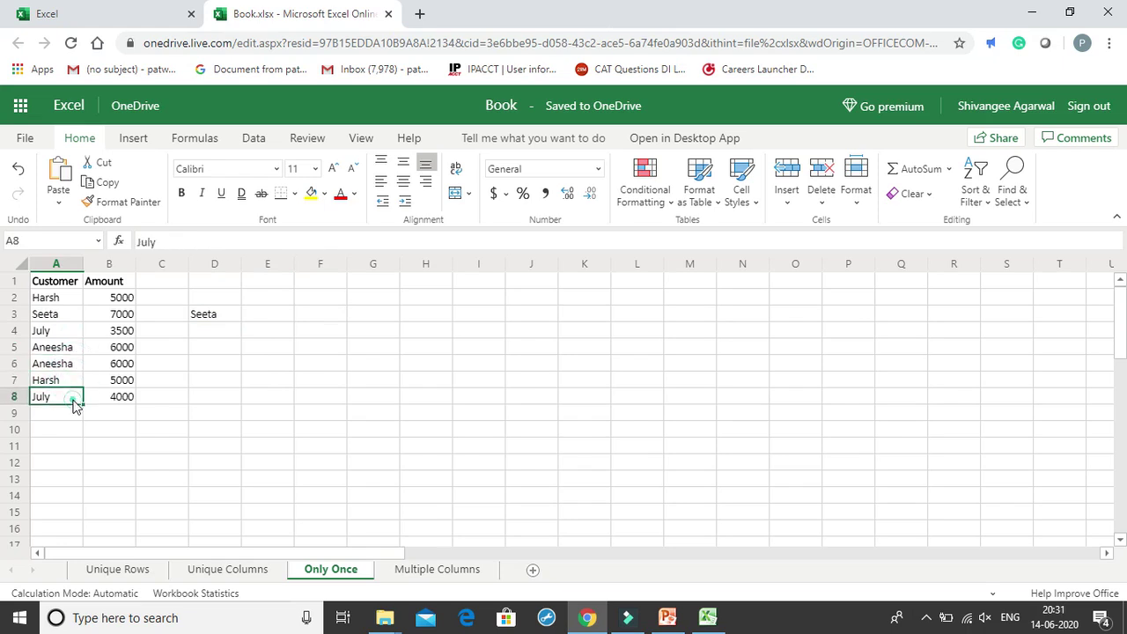
{"action": "left_click", "coordinate": [73, 332]}
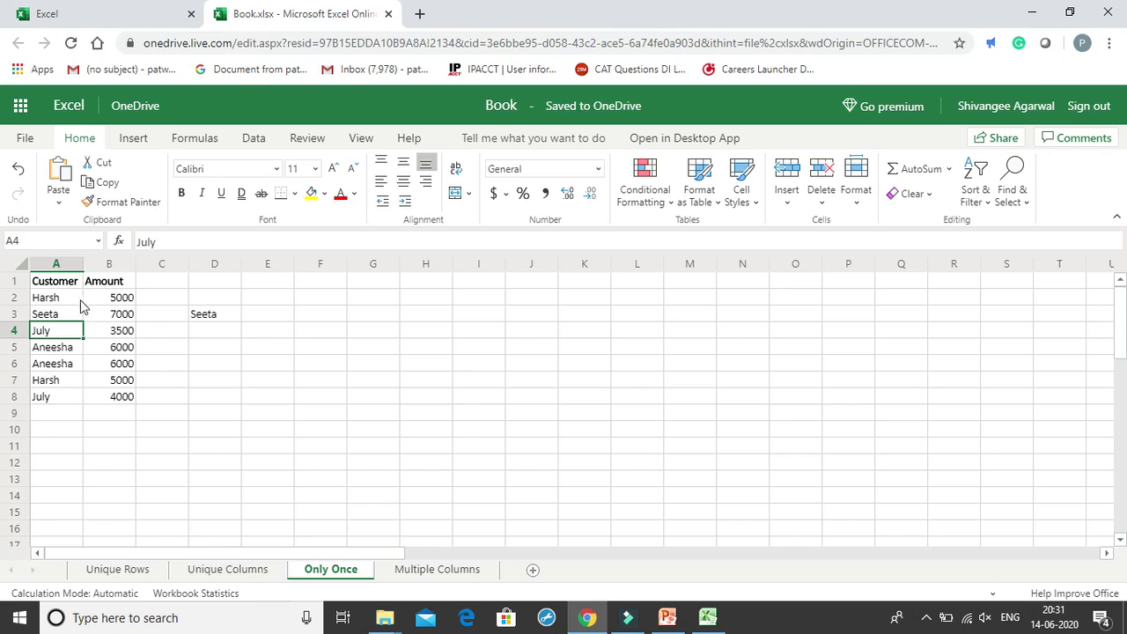
{"action": "double_click", "coordinate": [228, 316]}
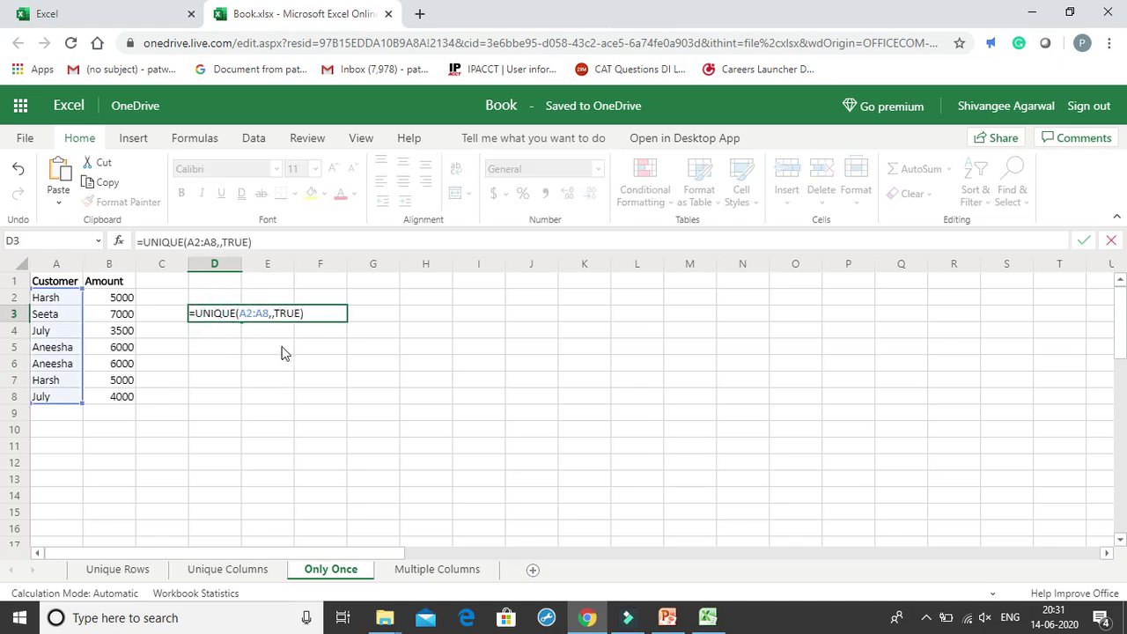
{"action": "key", "text": "Return"}
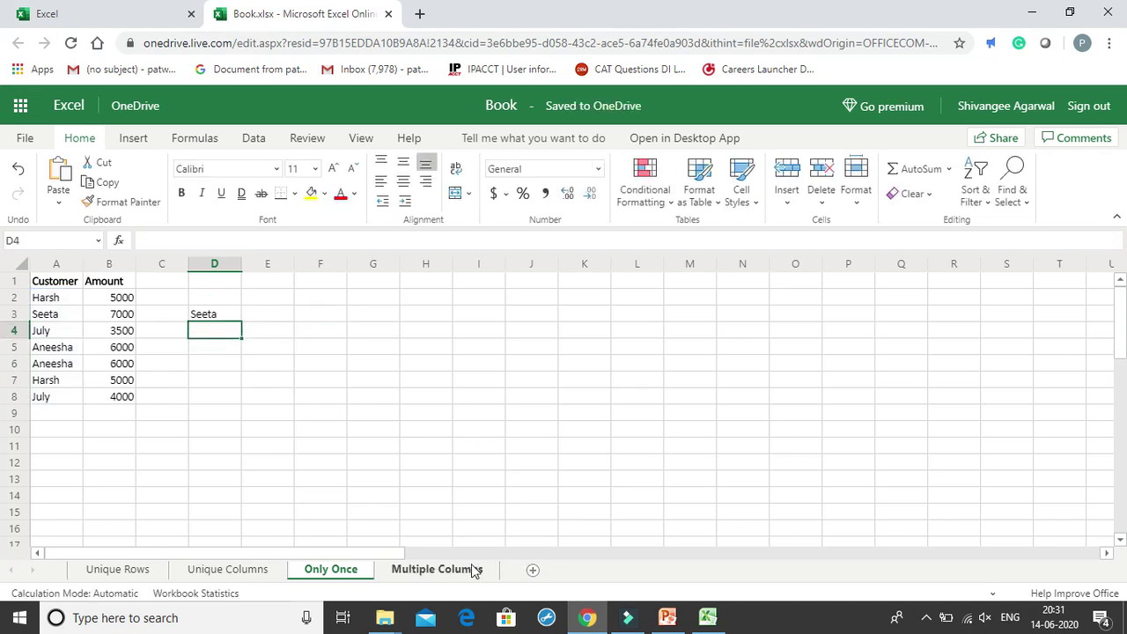
Switch to the Multiple Columns sheet and enlarge the text of the Region and Rep table to font size 14
{"action": "left_click", "coordinate": [469, 570]}
{"action": "left_click", "coordinate": [212, 345]}
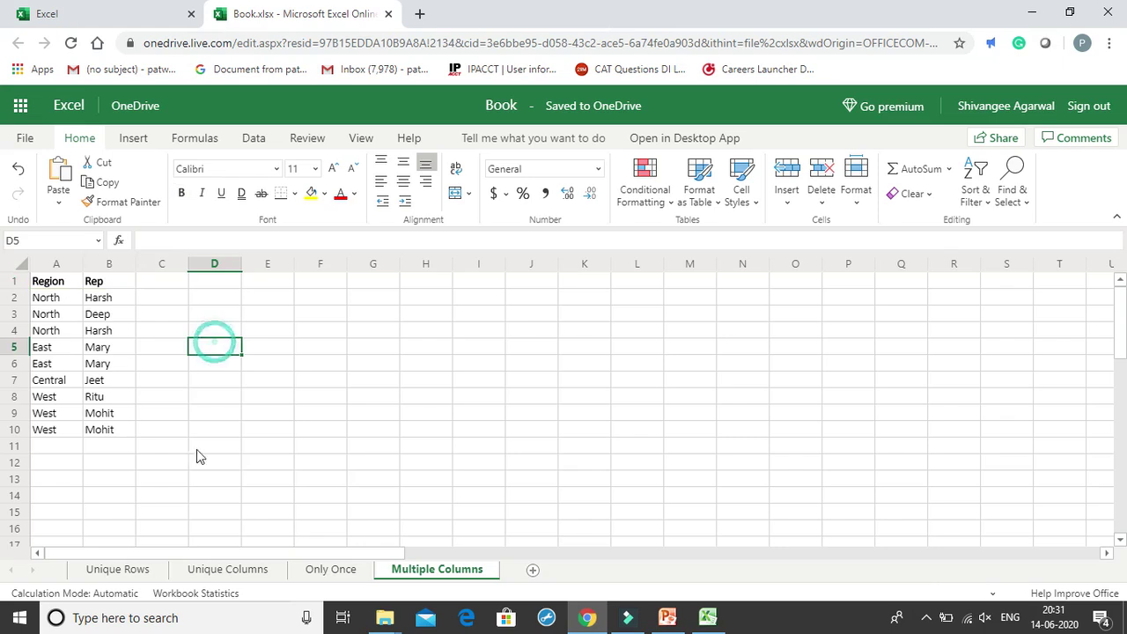
{"action": "left_click_drag", "start_coordinate": [60, 280], "coordinate": [368, 498]}
{"action": "left_click", "coordinate": [334, 168]}
{"action": "left_click", "coordinate": [334, 168]}
{"action": "left_click", "coordinate": [343, 391]}
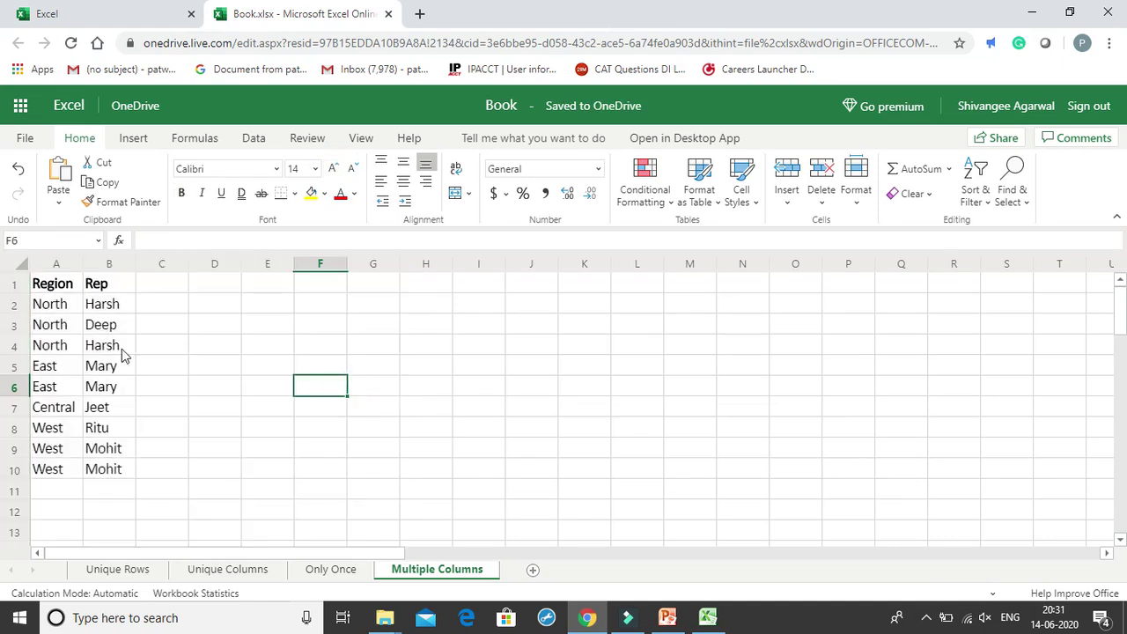
Examine the Region and Rep pairs of the North rows, comparing row 2 with row 4
{"action": "left_click", "coordinate": [120, 286]}
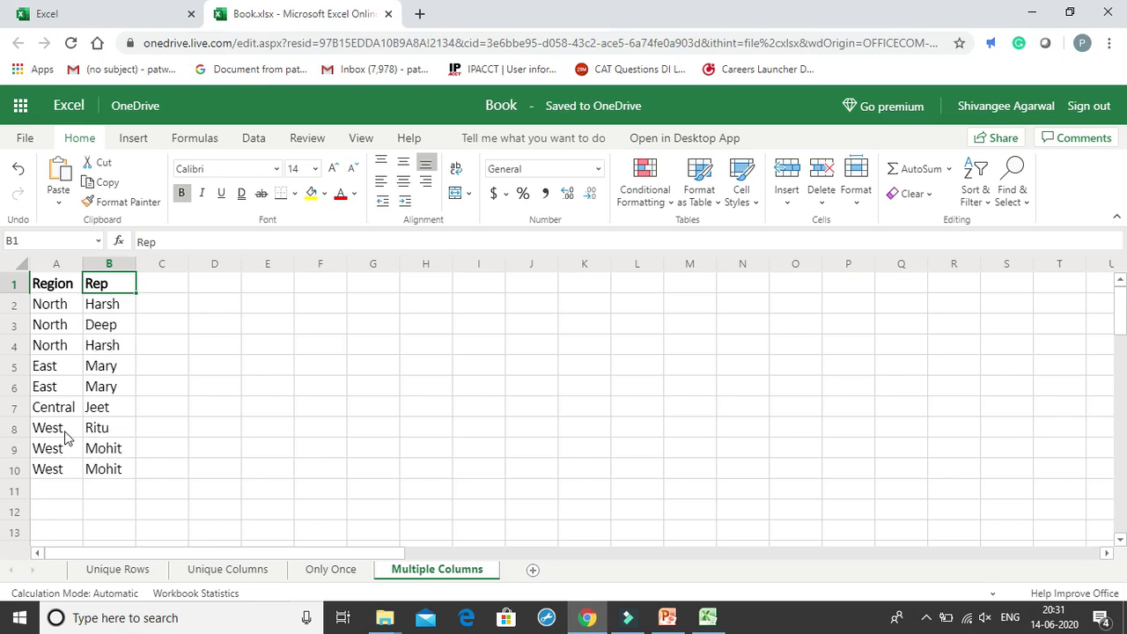
{"action": "left_click", "coordinate": [59, 306]}
{"action": "left_click", "coordinate": [103, 310]}
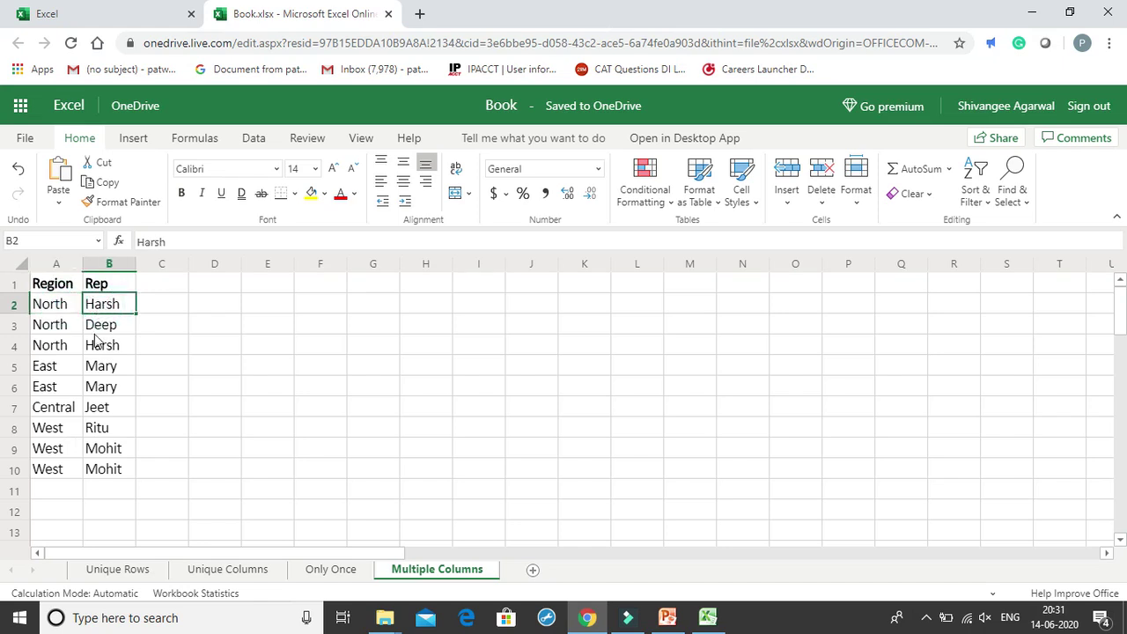
{"action": "left_click", "coordinate": [61, 347]}
{"action": "left_click", "coordinate": [101, 346]}
{"action": "left_click", "coordinate": [53, 308]}
{"action": "left_click", "coordinate": [95, 310]}
{"action": "left_click", "coordinate": [98, 348]}
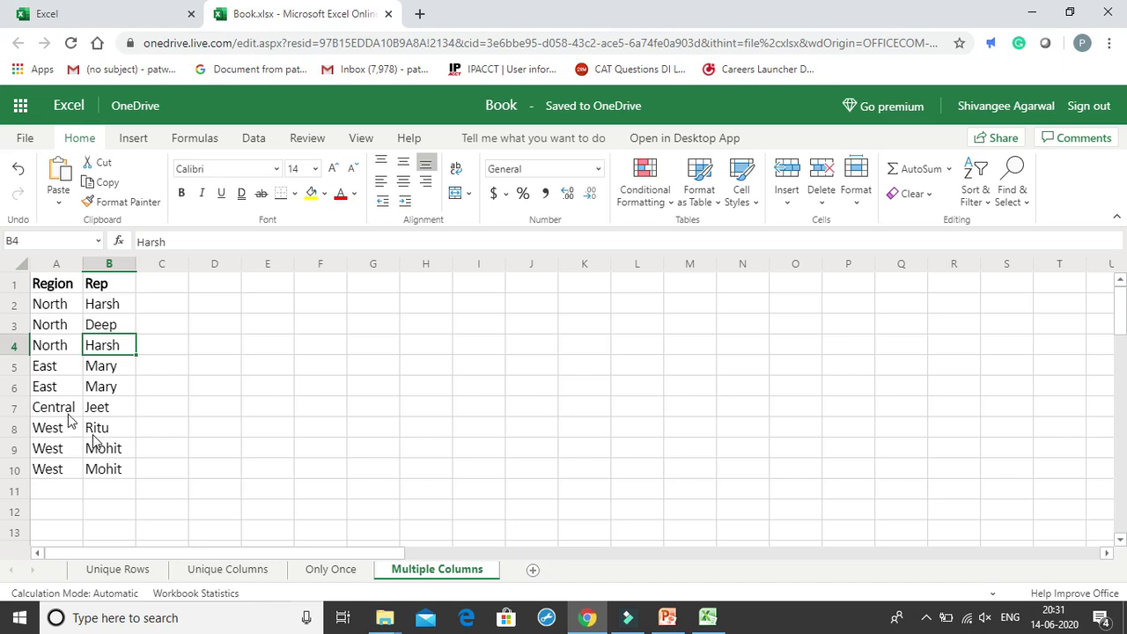
Compare the East pairs in rows 5 and 6 and the West pairs in rows 9 and 10 for duplicates
{"action": "left_click", "coordinate": [66, 370]}
{"action": "left_click", "coordinate": [104, 368]}
{"action": "left_click", "coordinate": [70, 388]}
{"action": "left_click", "coordinate": [93, 391]}
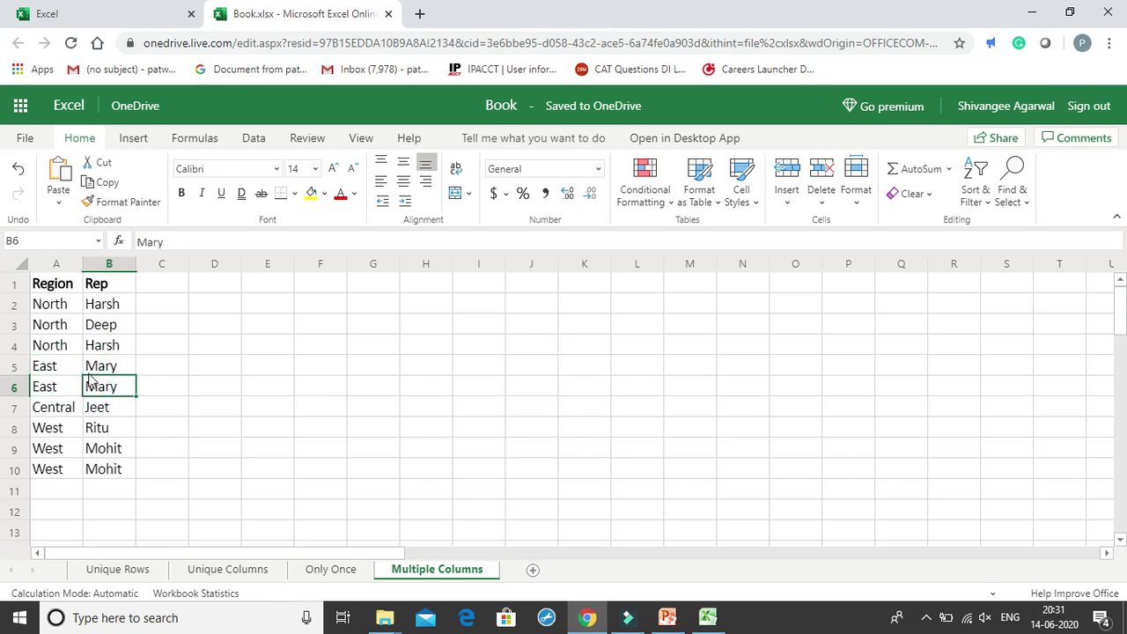
{"action": "left_click", "coordinate": [67, 451]}
{"action": "left_click", "coordinate": [99, 454]}
{"action": "left_click", "coordinate": [58, 467]}
{"action": "left_click", "coordinate": [94, 471]}
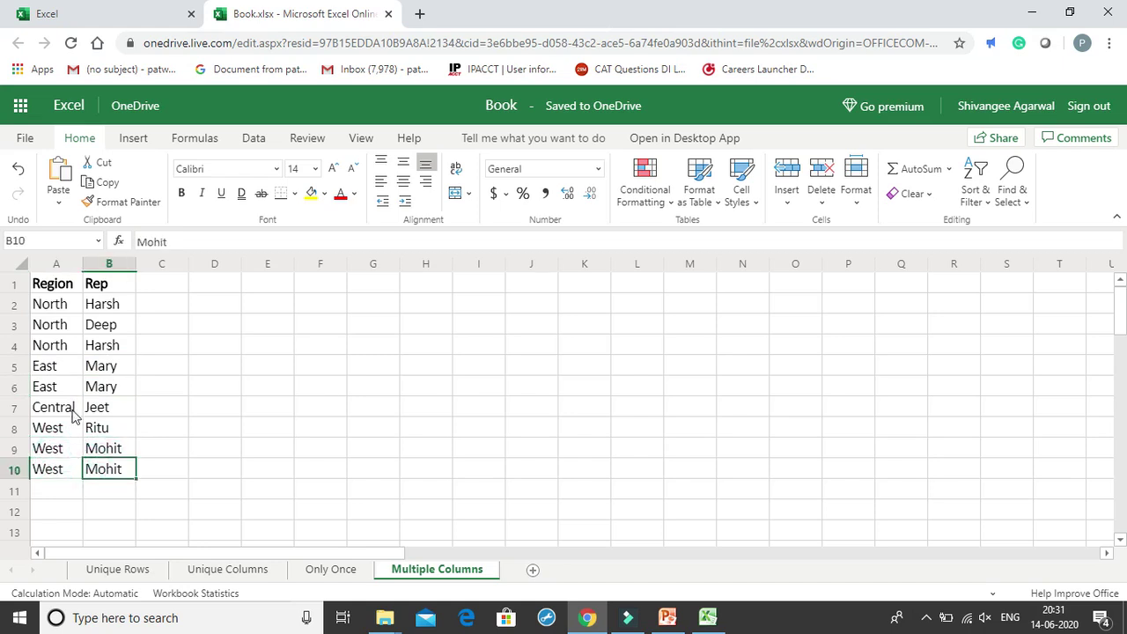
Change the region in cell A6 to West and compare the Region and Rep pair in row 6 with row 5
{"action": "left_click", "coordinate": [60, 388]}
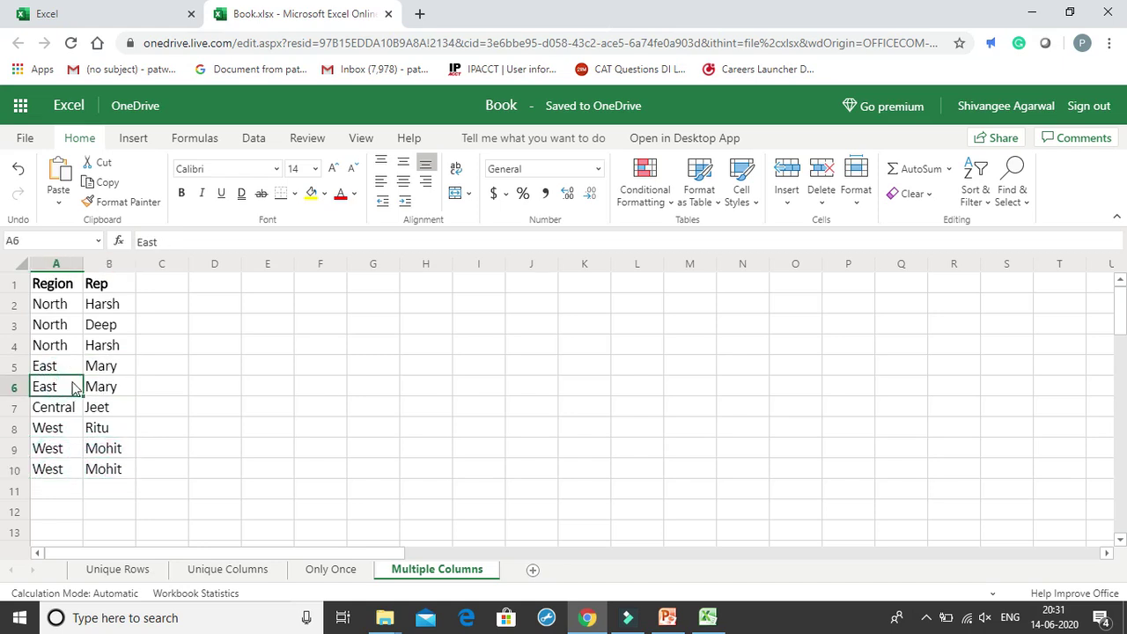
{"action": "type", "text": "Wes"}
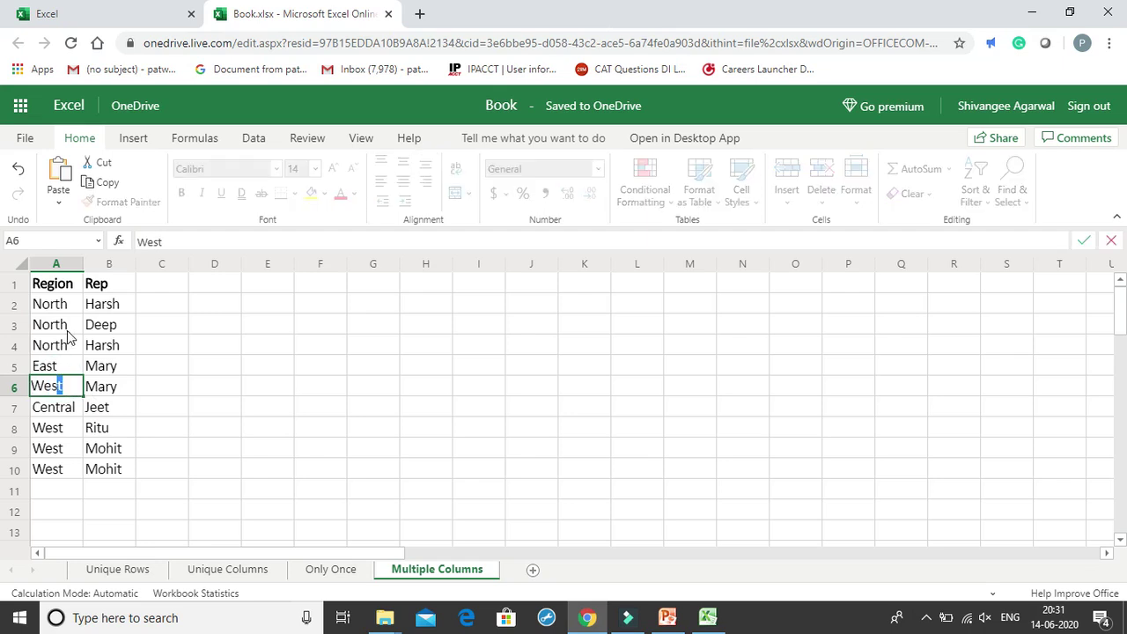
{"action": "left_click", "coordinate": [214, 365]}
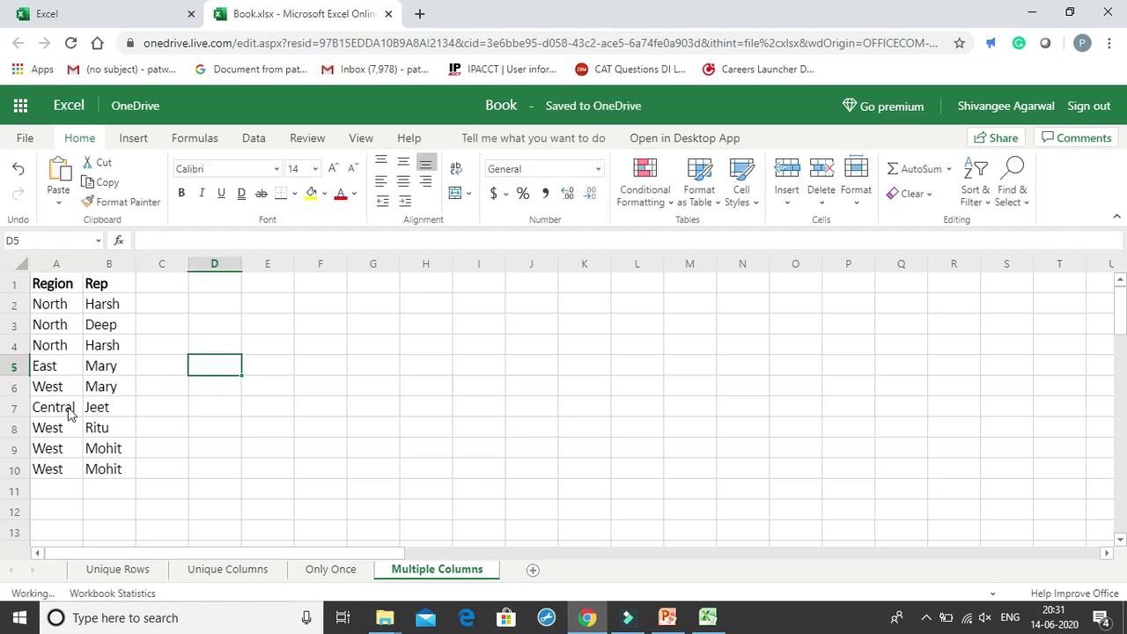
{"action": "left_click_drag", "start_coordinate": [71, 367], "coordinate": [106, 397]}
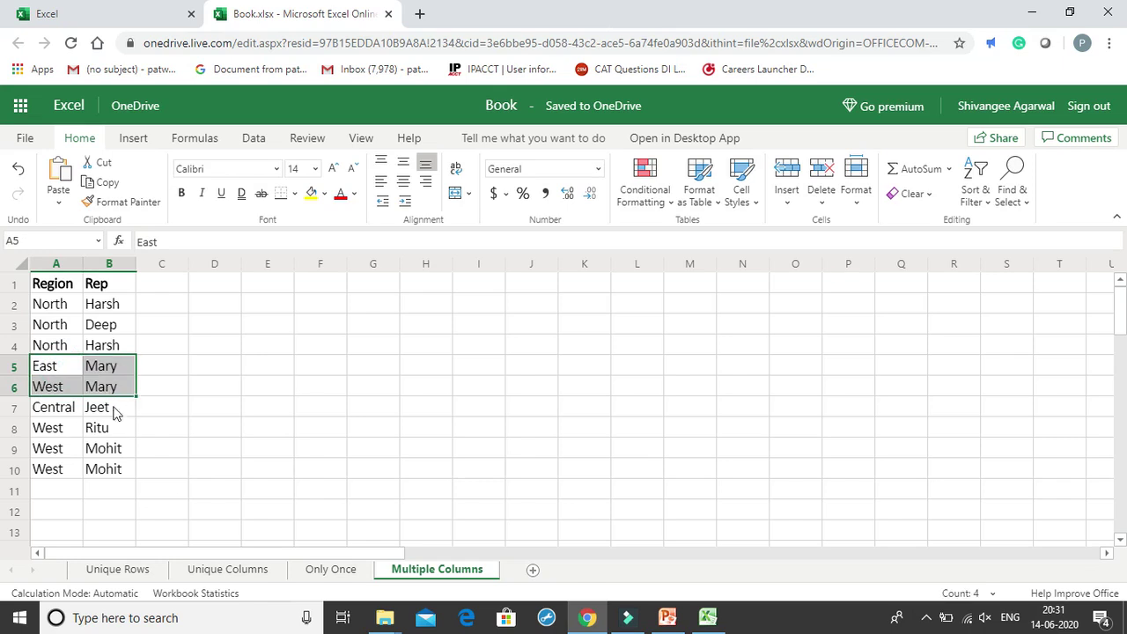
{"action": "left_click", "coordinate": [148, 353]}
Compare the North Region and Rep pair in row 2 with the one in row 4
{"action": "left_click", "coordinate": [53, 303]}
{"action": "left_click", "coordinate": [93, 306]}
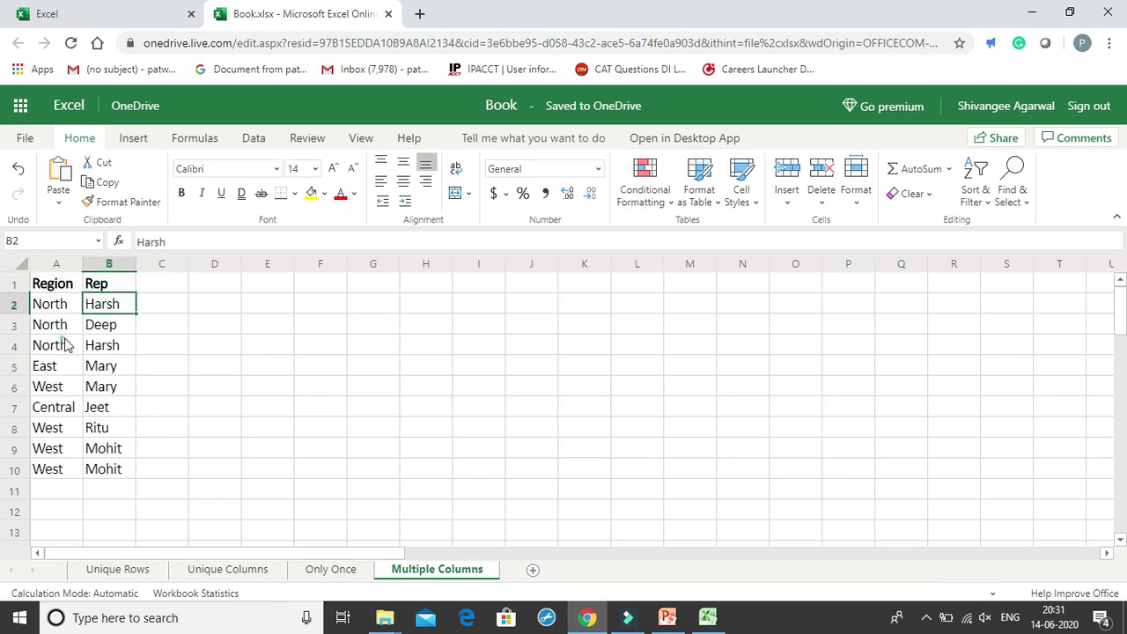
{"action": "left_click", "coordinate": [86, 344]}
{"action": "left_click_drag", "start_coordinate": [74, 306], "coordinate": [95, 353]}
{"action": "left_click_drag", "start_coordinate": [71, 304], "coordinate": [101, 310]}
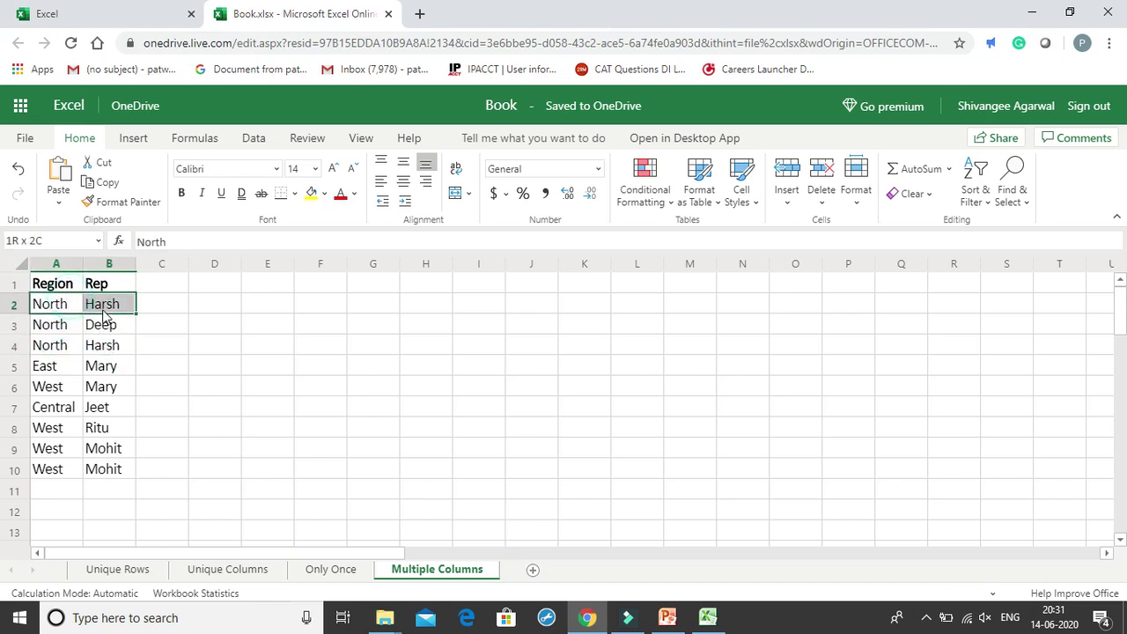
{"action": "left_click", "coordinate": [155, 356]}
Check the Rep cells B5 and B6 together with their regions to judge whether rows 5 and 6 are duplicates
{"action": "left_click_drag", "start_coordinate": [49, 368], "coordinate": [112, 404]}
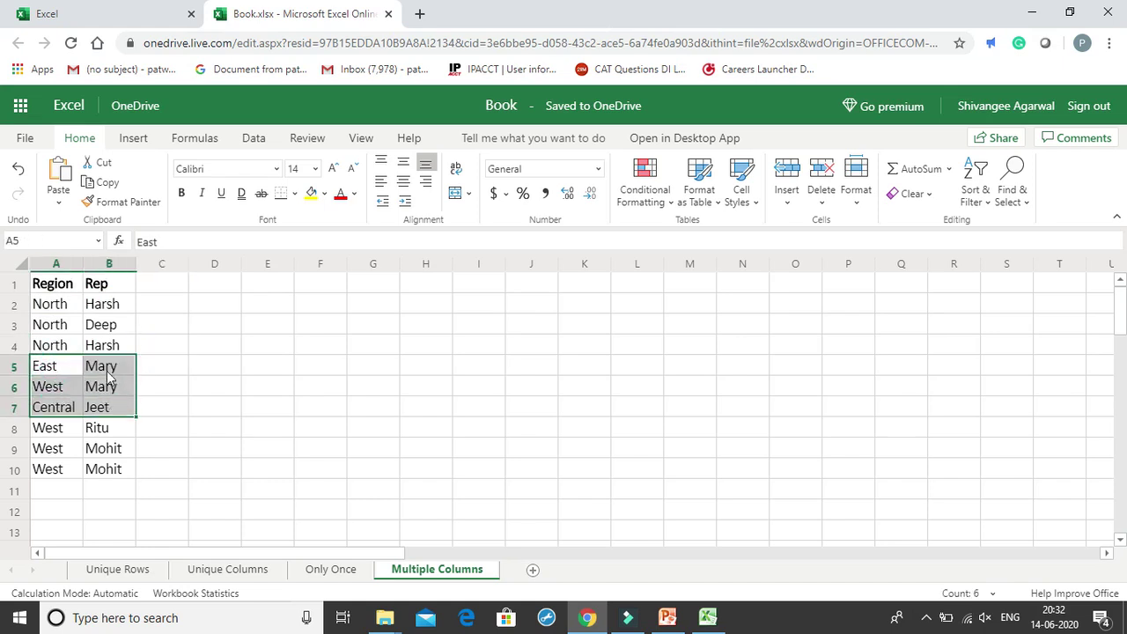
{"action": "left_click", "coordinate": [94, 370]}
{"action": "left_click", "coordinate": [95, 390]}
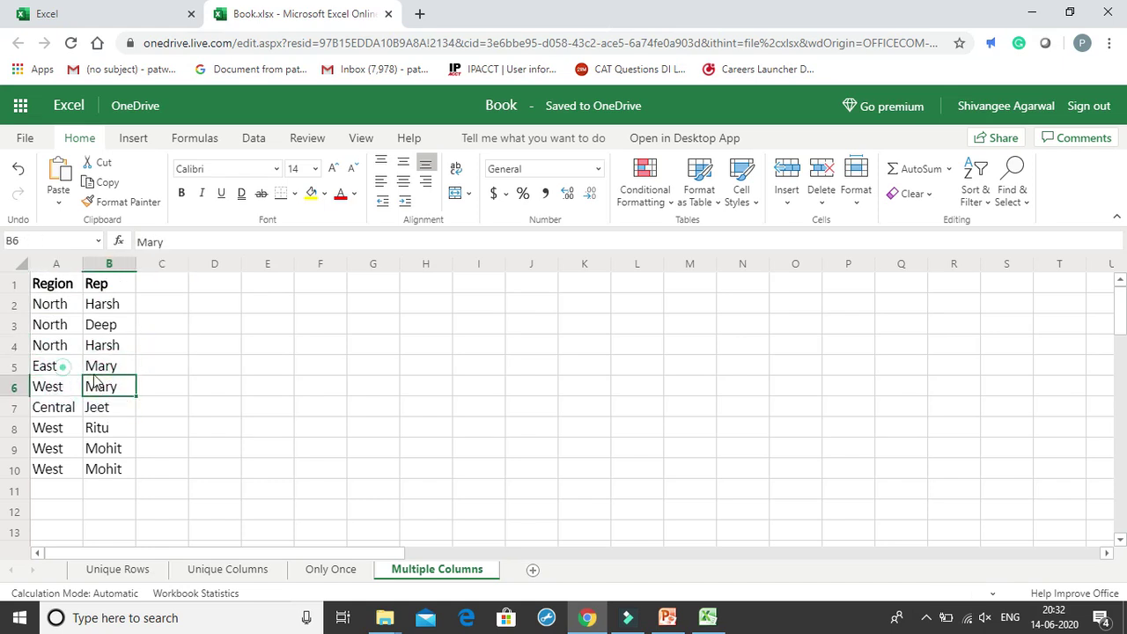
{"action": "left_click_drag", "start_coordinate": [53, 368], "coordinate": [104, 393]}
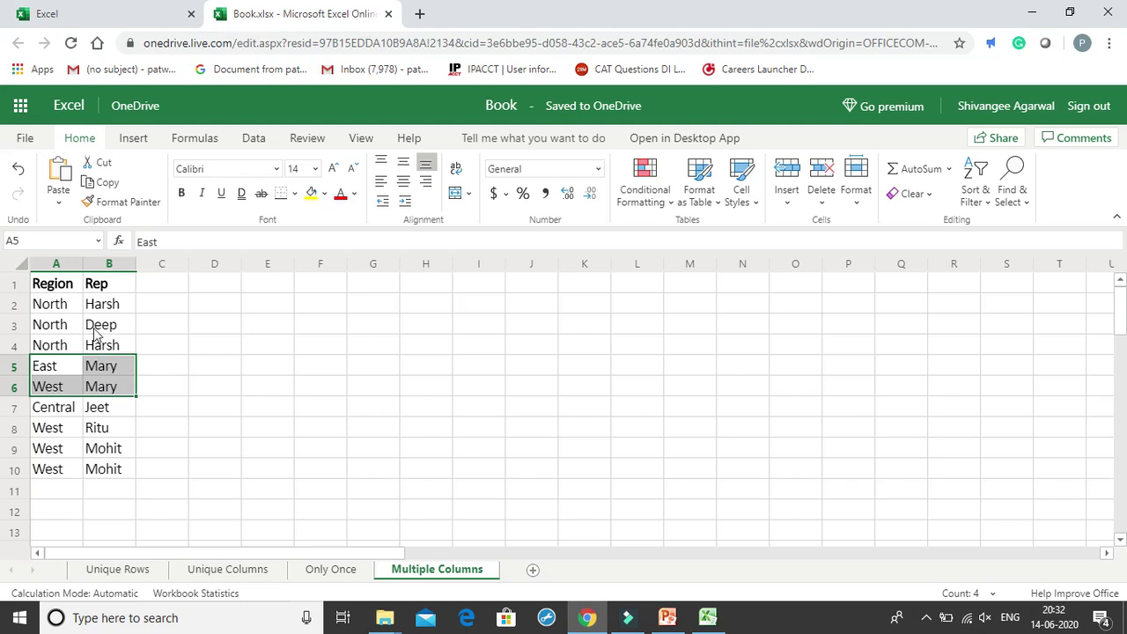
{"action": "left_click", "coordinate": [259, 342]}
Extract the distinct Region and Rep combinations into E1 with the formula =UNIQUE(A1:B10)
{"action": "left_click", "coordinate": [69, 289]}
{"action": "left_click", "coordinate": [198, 326]}
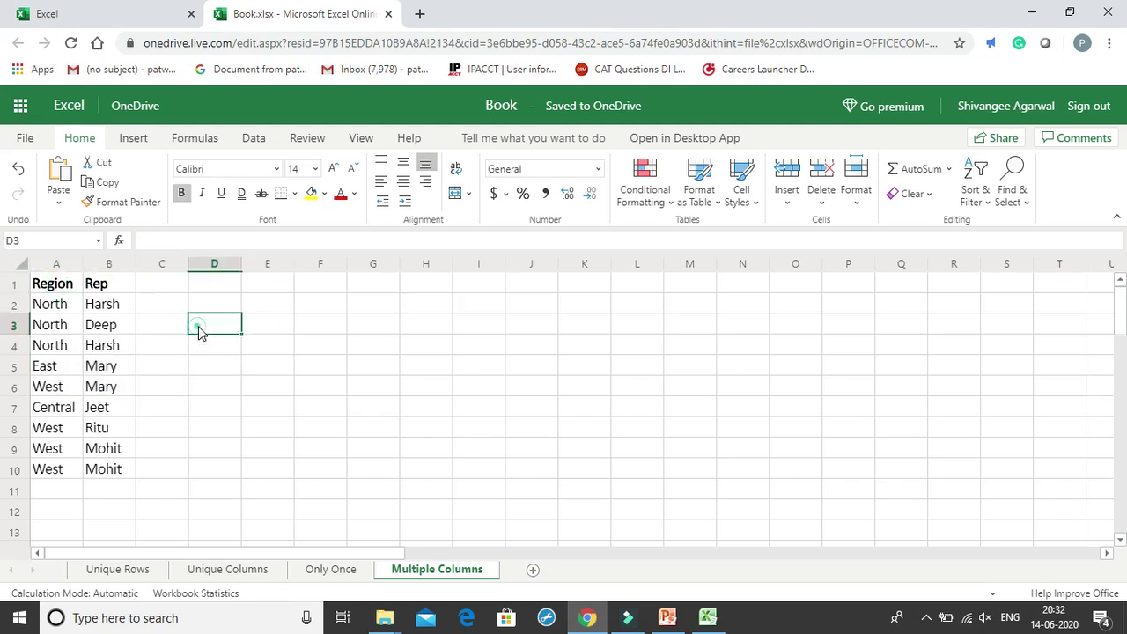
{"action": "left_click", "coordinate": [278, 284]}
{"action": "type", "text": "uni"}
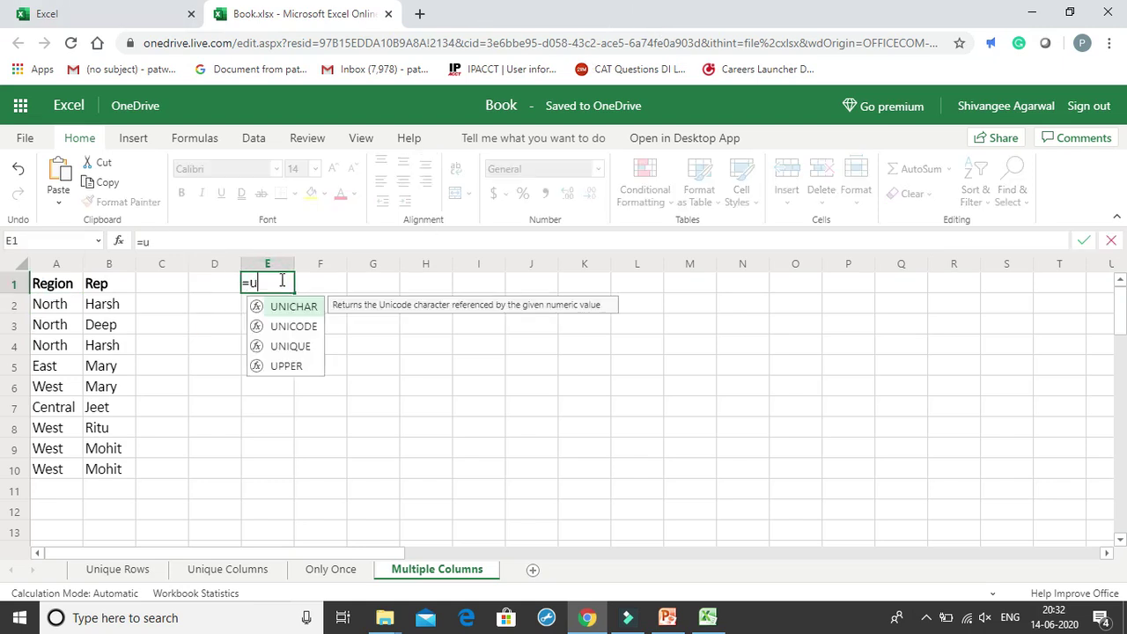
{"action": "double_click", "coordinate": [315, 350]}
{"action": "left_click_drag", "start_coordinate": [55, 285], "coordinate": [119, 476]}
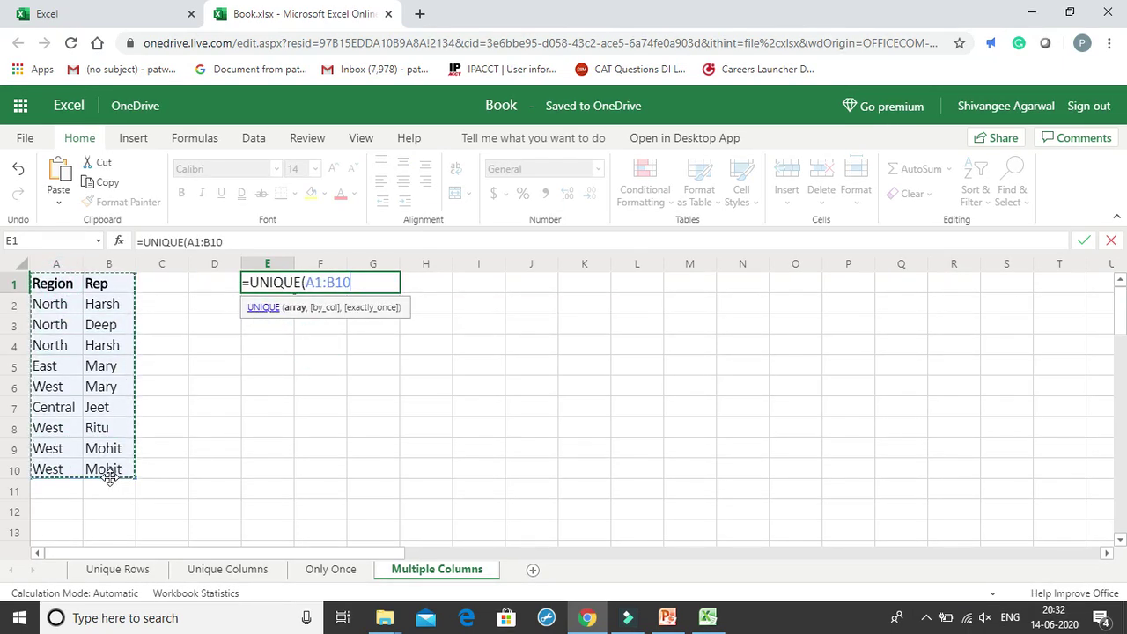
{"action": "type", "text": ")"}
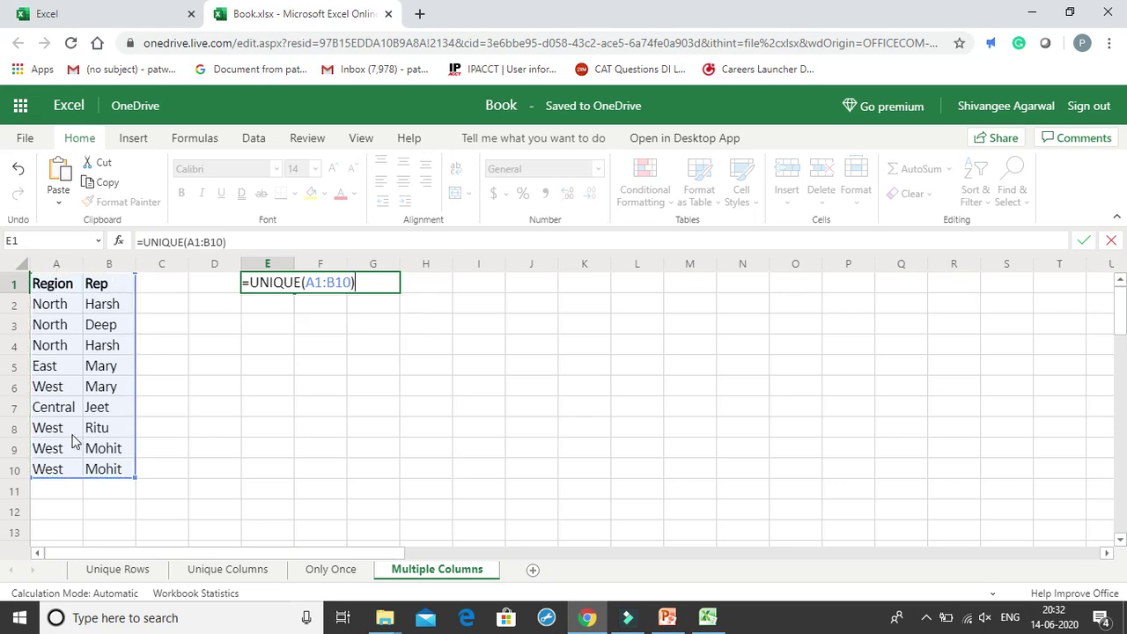
{"action": "key", "text": "Return"}
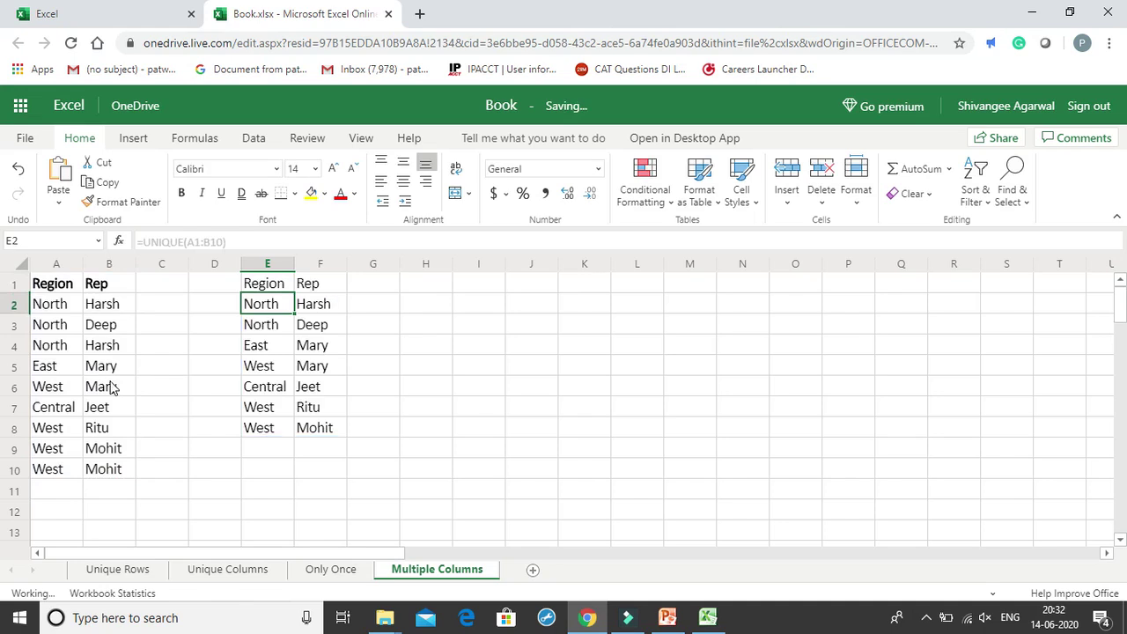
{"action": "left_click", "coordinate": [398, 387]}
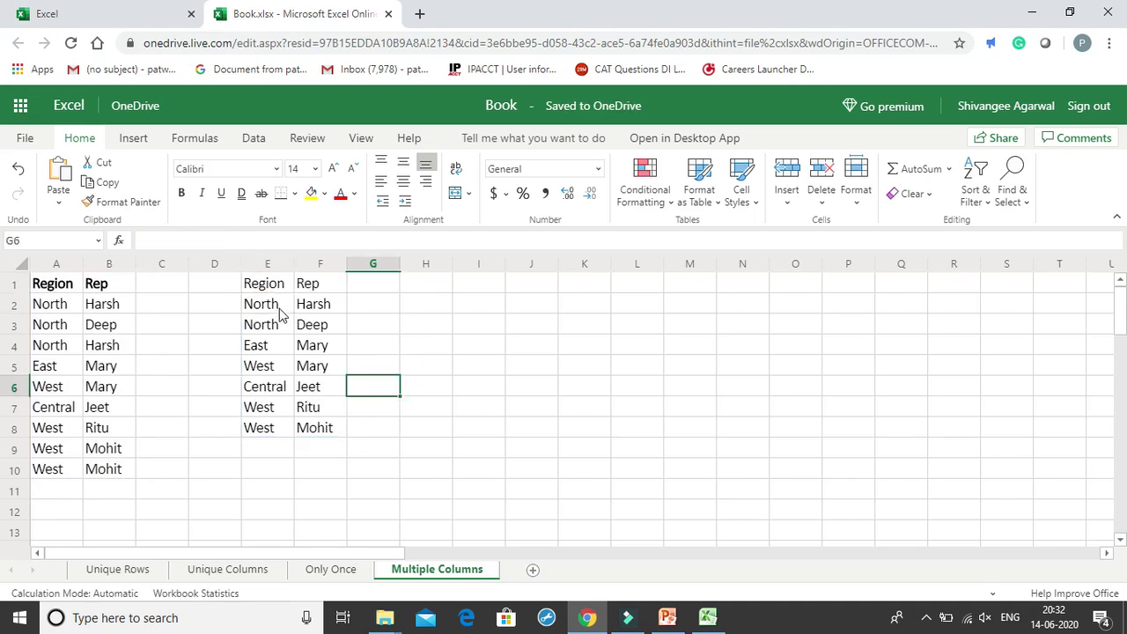
Compare the North pairs in the extracted list with the North rows of the source table
{"action": "left_click", "coordinate": [282, 310]}
{"action": "left_click", "coordinate": [316, 308]}
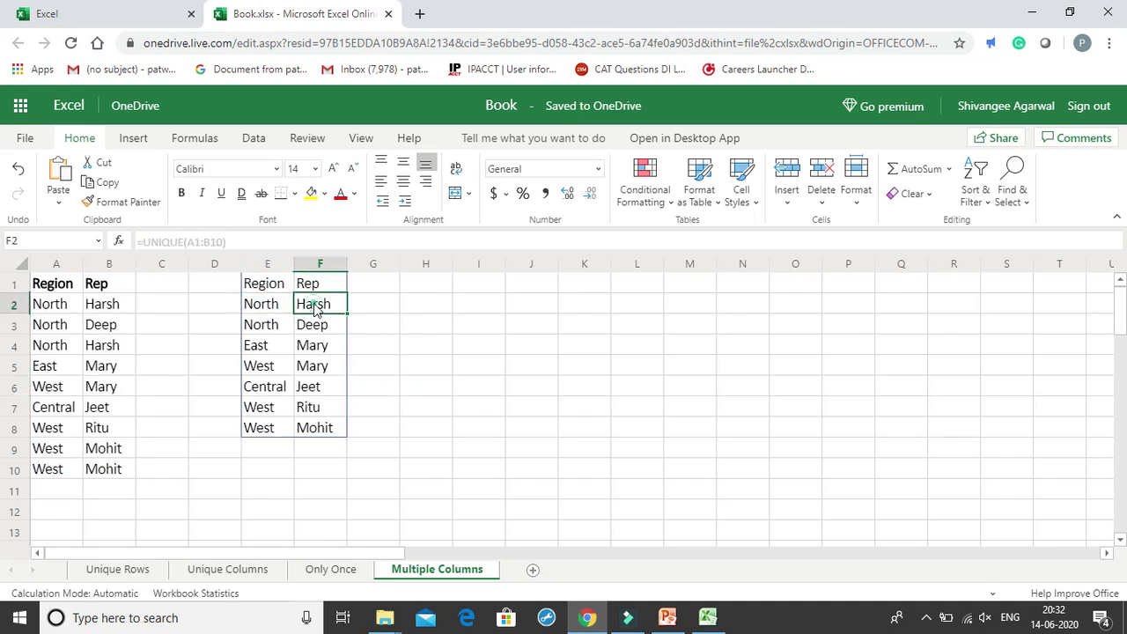
{"action": "left_click_drag", "start_coordinate": [72, 345], "coordinate": [104, 366]}
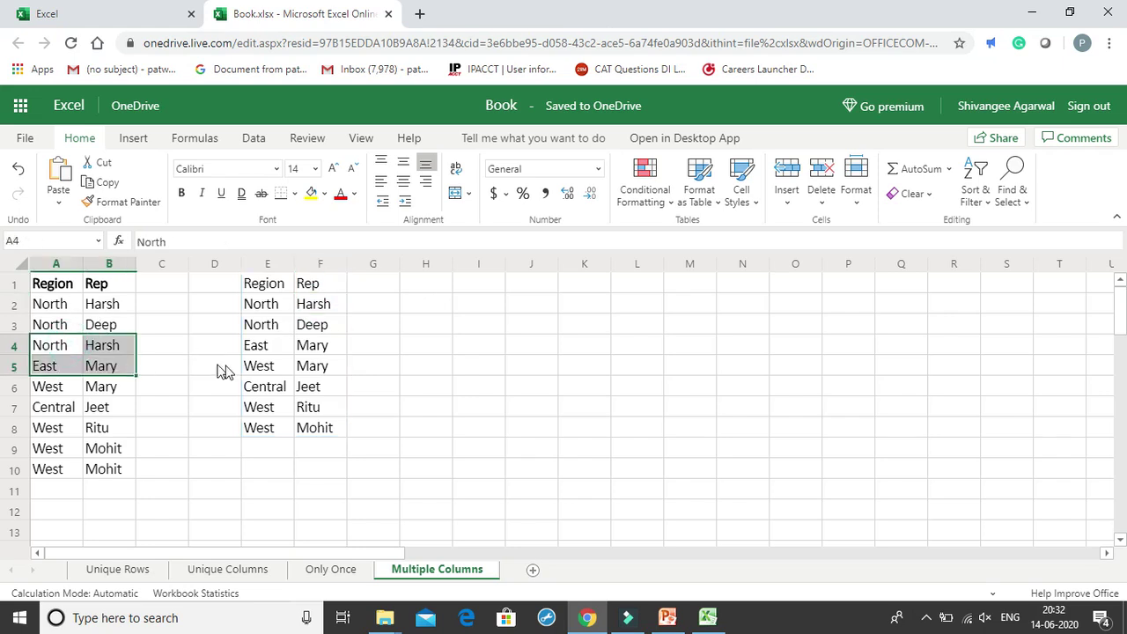
{"action": "left_click", "coordinate": [272, 307]}
{"action": "left_click", "coordinate": [310, 305]}
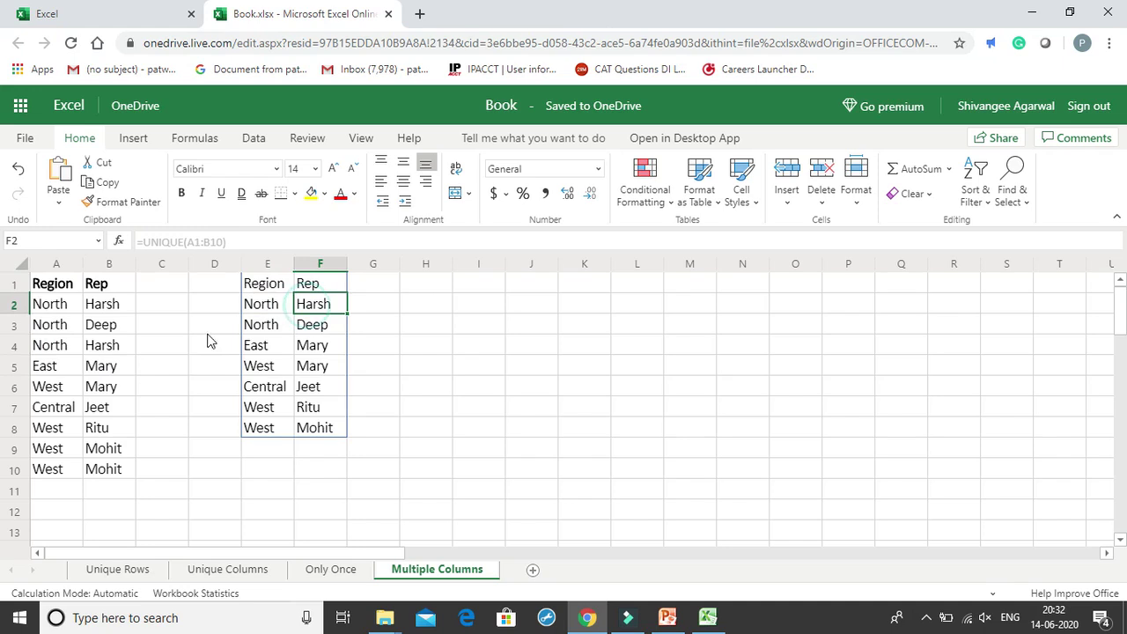
{"action": "left_click", "coordinate": [253, 325]}
Compare source rows 5, 6, 9 and 10 with the matching East and West pairs in the extracted list
{"action": "left_click_drag", "start_coordinate": [51, 361], "coordinate": [115, 396]}
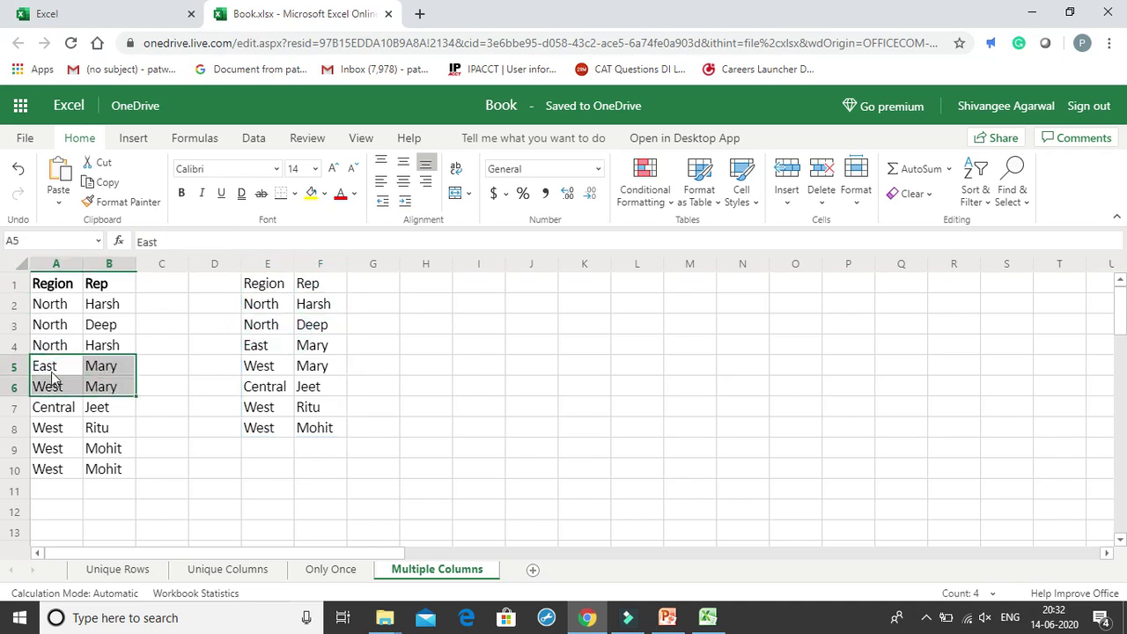
{"action": "left_click_drag", "start_coordinate": [280, 341], "coordinate": [322, 374]}
{"action": "left_click_drag", "start_coordinate": [53, 456], "coordinate": [118, 470]}
{"action": "left_click_drag", "start_coordinate": [276, 433], "coordinate": [321, 431]}
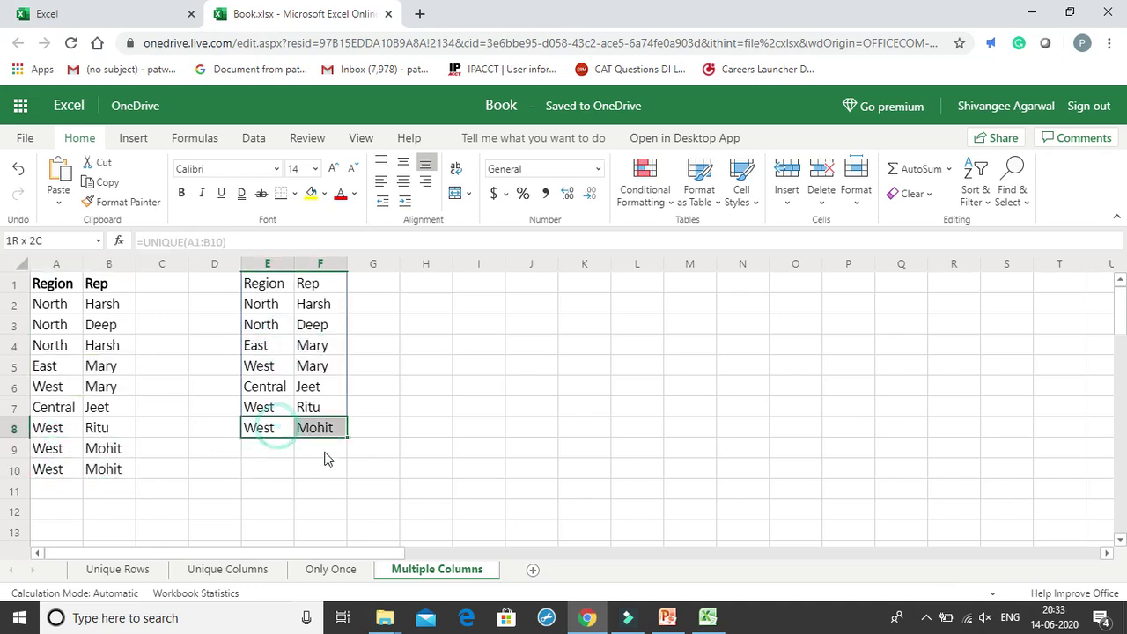
{"action": "left_click", "coordinate": [310, 434]}
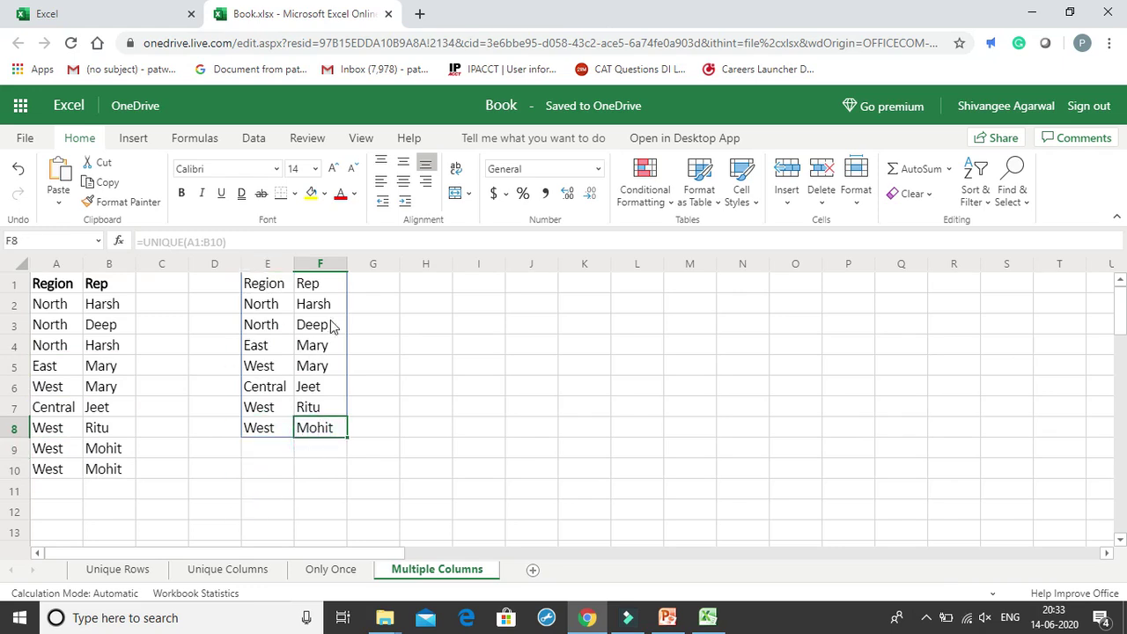
{"action": "left_click", "coordinate": [382, 369]}
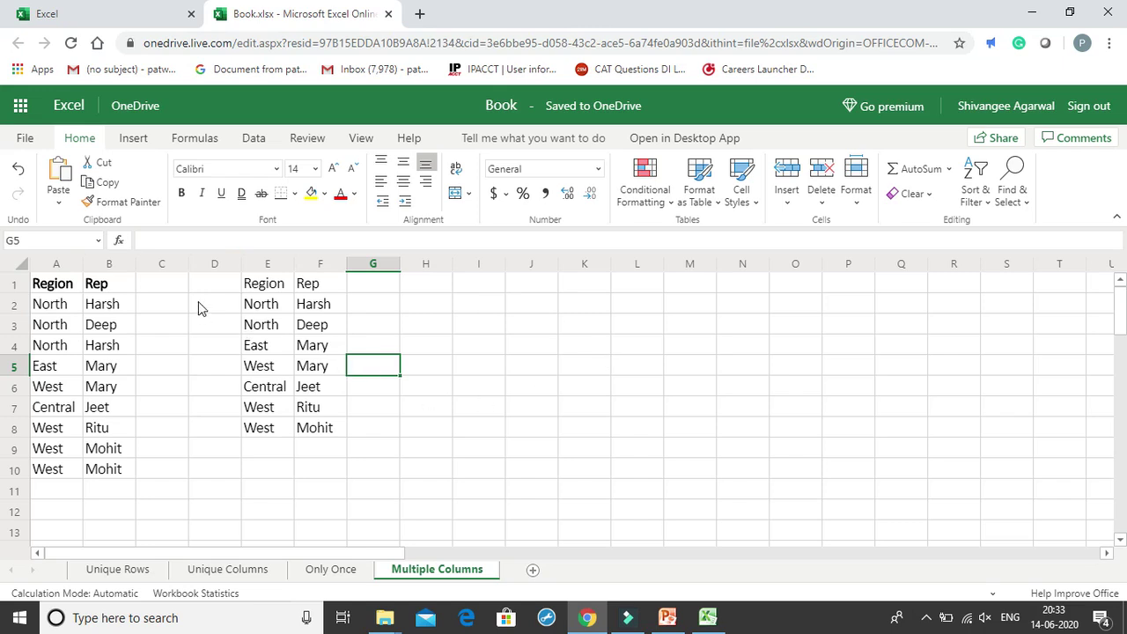
Inspect the UNIQUE formula in E1 without changing it
{"action": "double_click", "coordinate": [285, 283]}
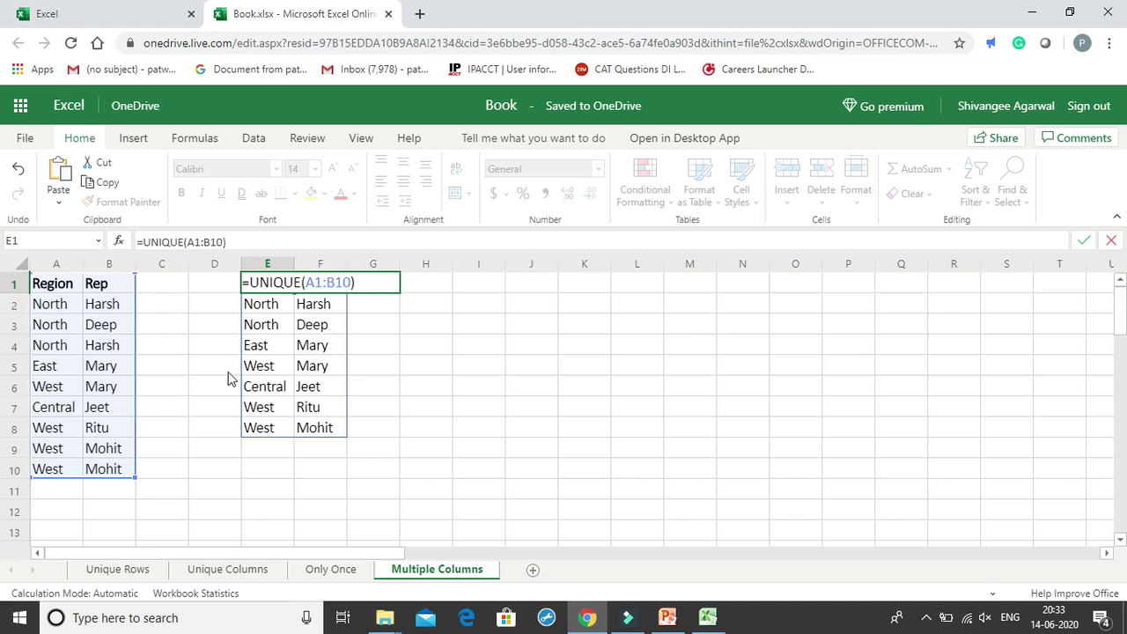
{"action": "key", "text": "Return"}
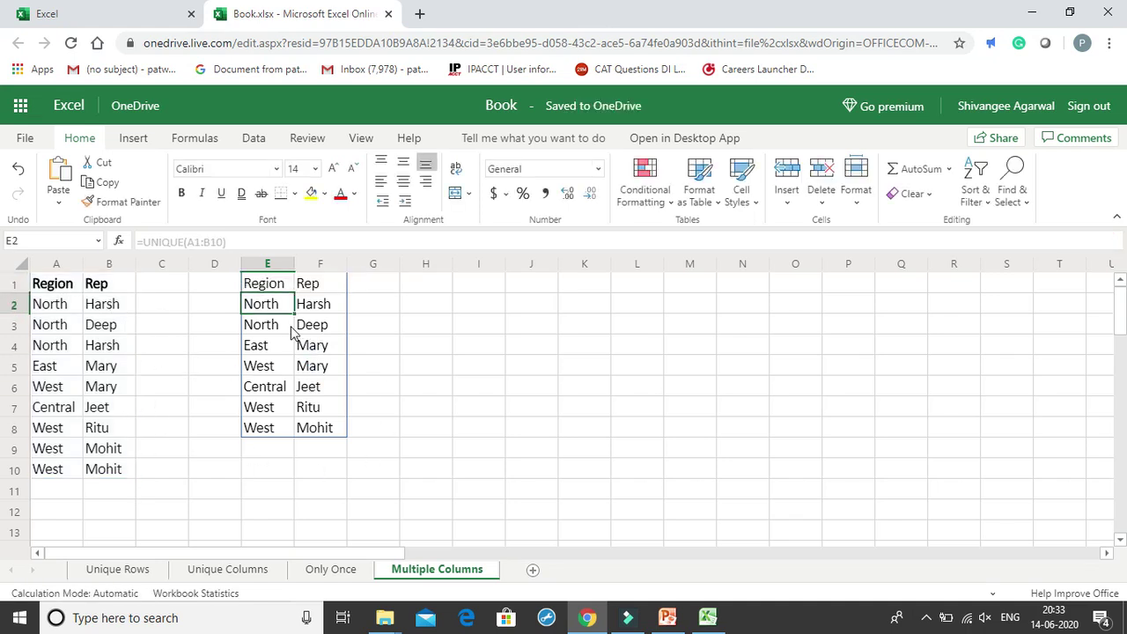
{"action": "left_click", "coordinate": [389, 348]}
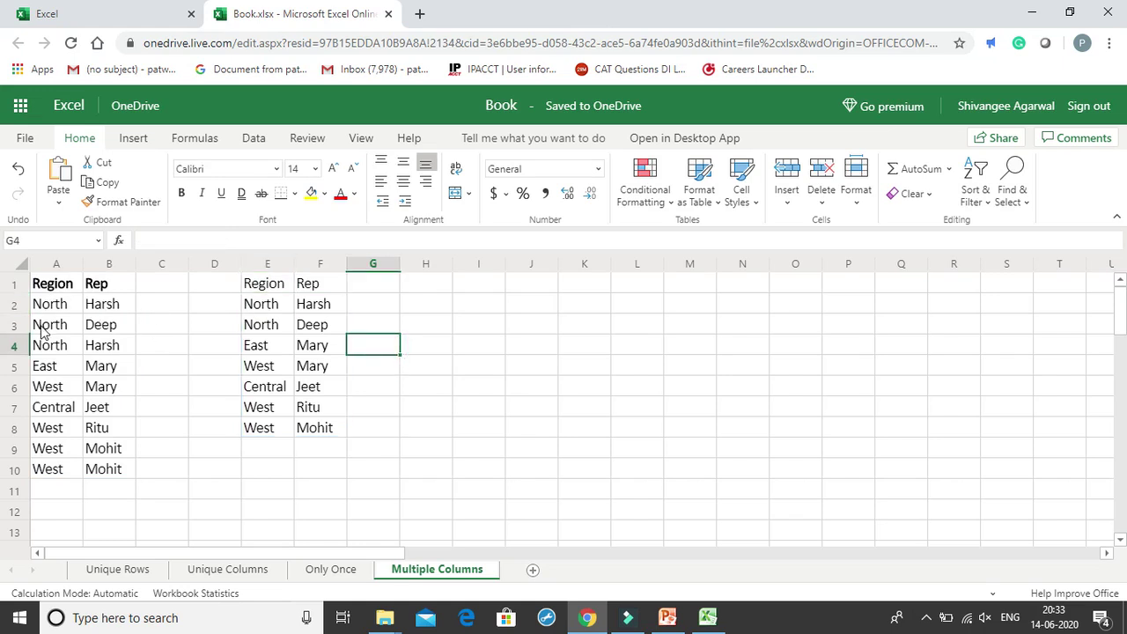
Examine the Region values and the Rep values separately, then the whole source table A1:B10 as combinations
{"action": "left_click_drag", "start_coordinate": [61, 305], "coordinate": [51, 472]}
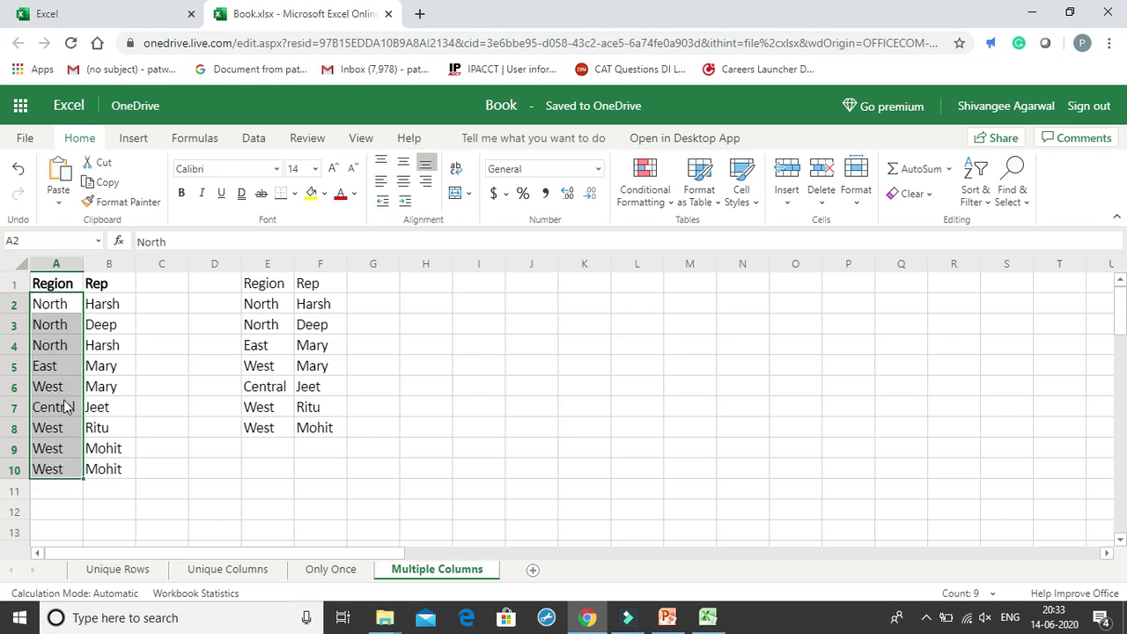
{"action": "left_click", "coordinate": [103, 411]}
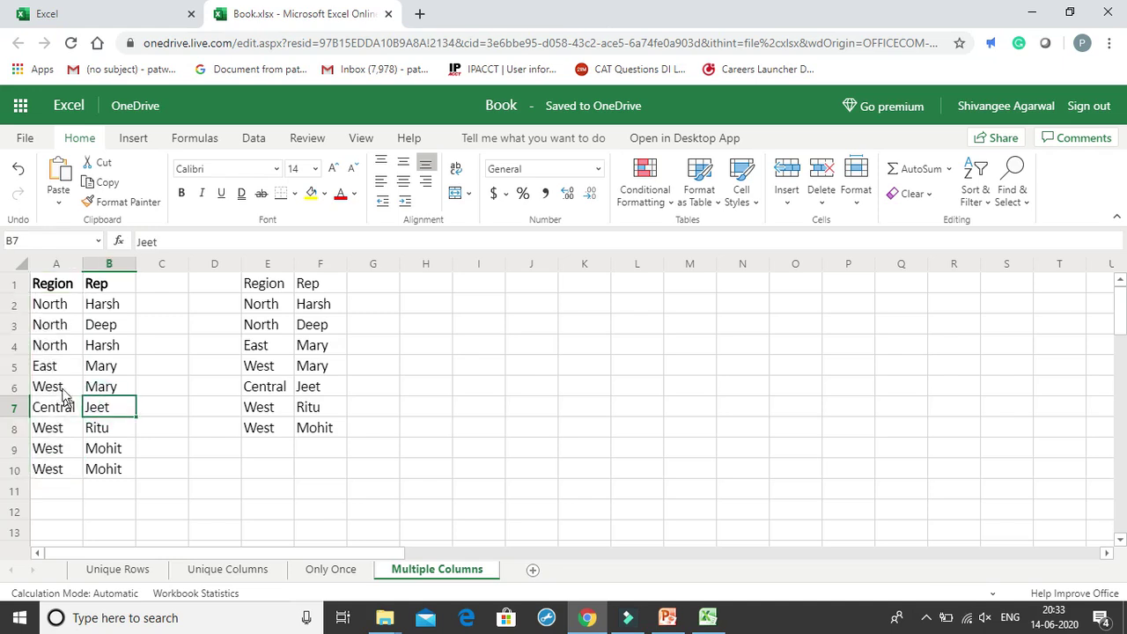
{"action": "left_click_drag", "start_coordinate": [103, 313], "coordinate": [114, 470]}
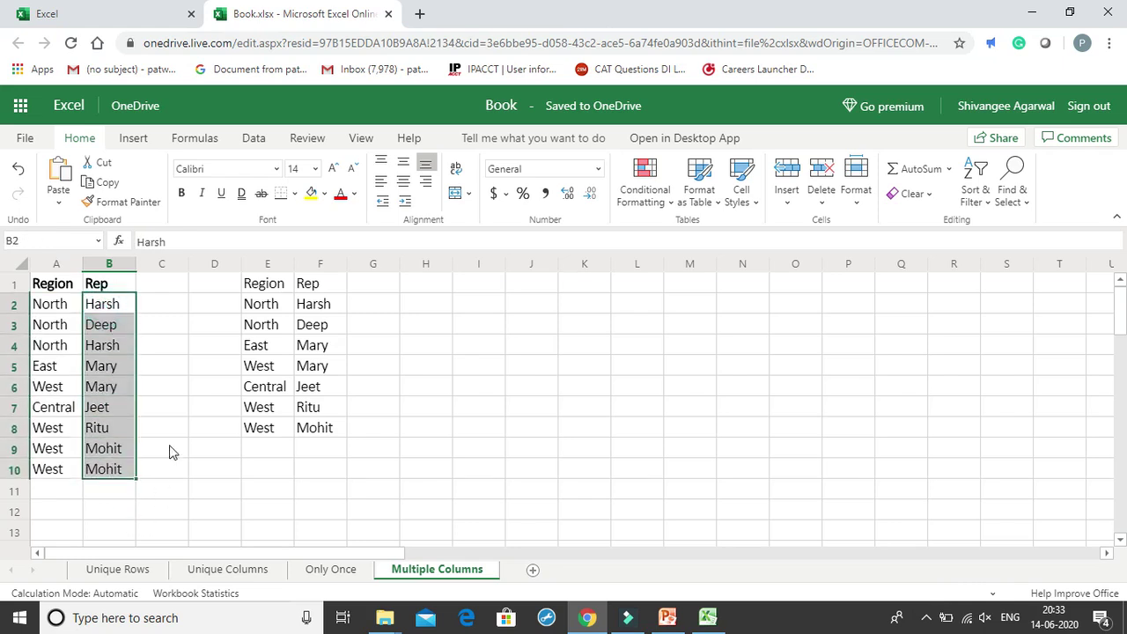
{"action": "left_click", "coordinate": [164, 352]}
{"action": "left_click_drag", "start_coordinate": [43, 284], "coordinate": [121, 475]}
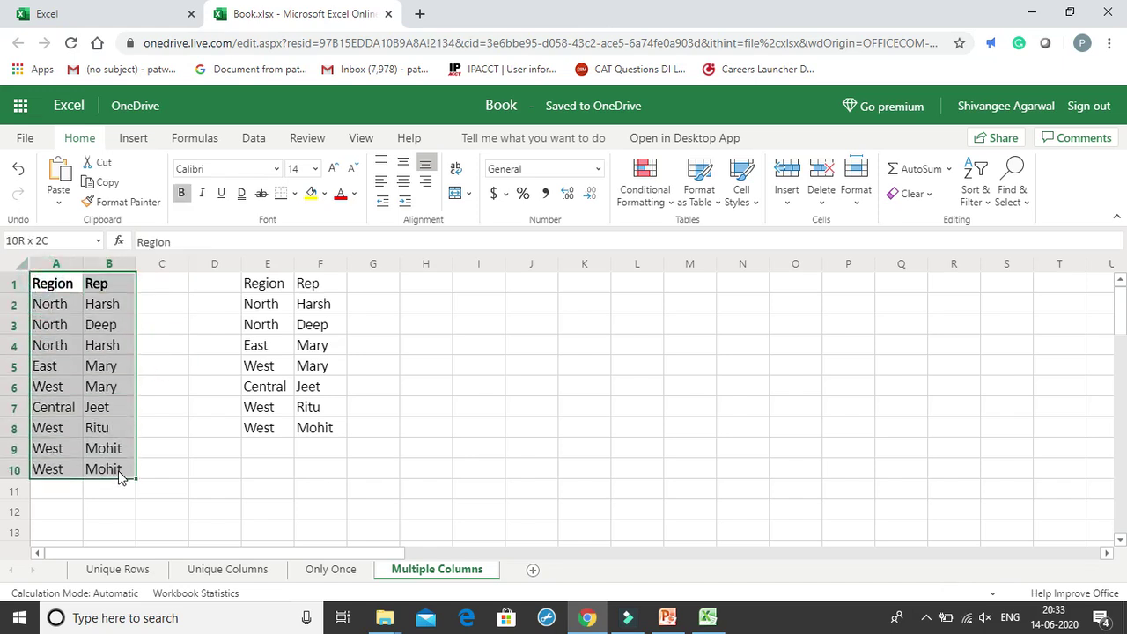
Check the East pair in row 4 of the extracted list against the West pair in row 5
{"action": "left_click", "coordinate": [284, 349]}
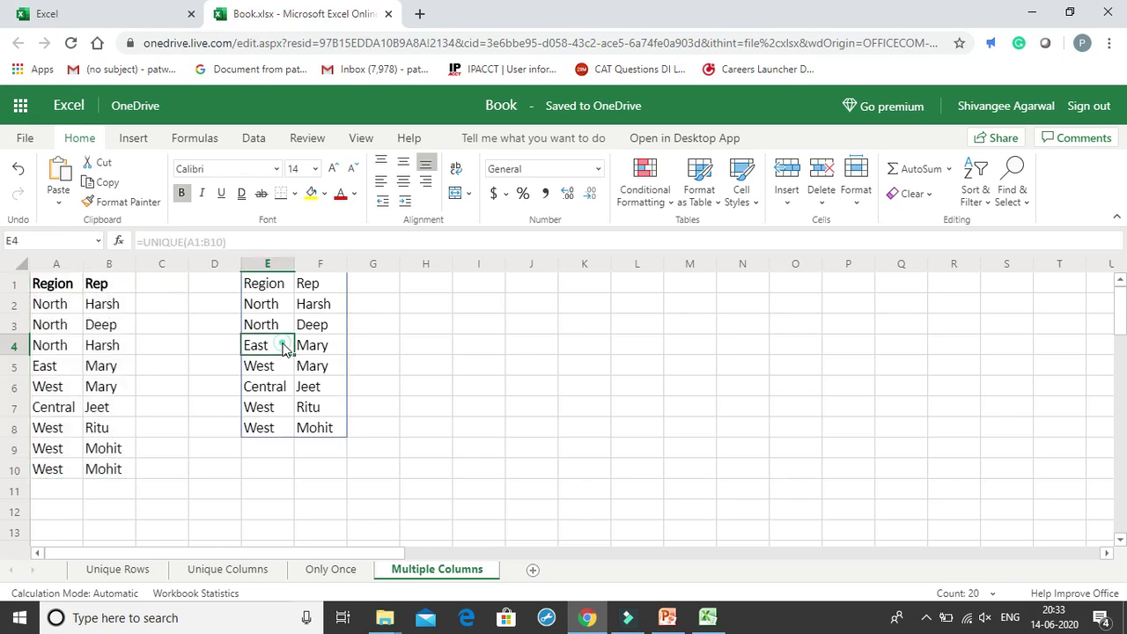
{"action": "left_click", "coordinate": [326, 350]}
{"action": "left_click", "coordinate": [322, 366]}
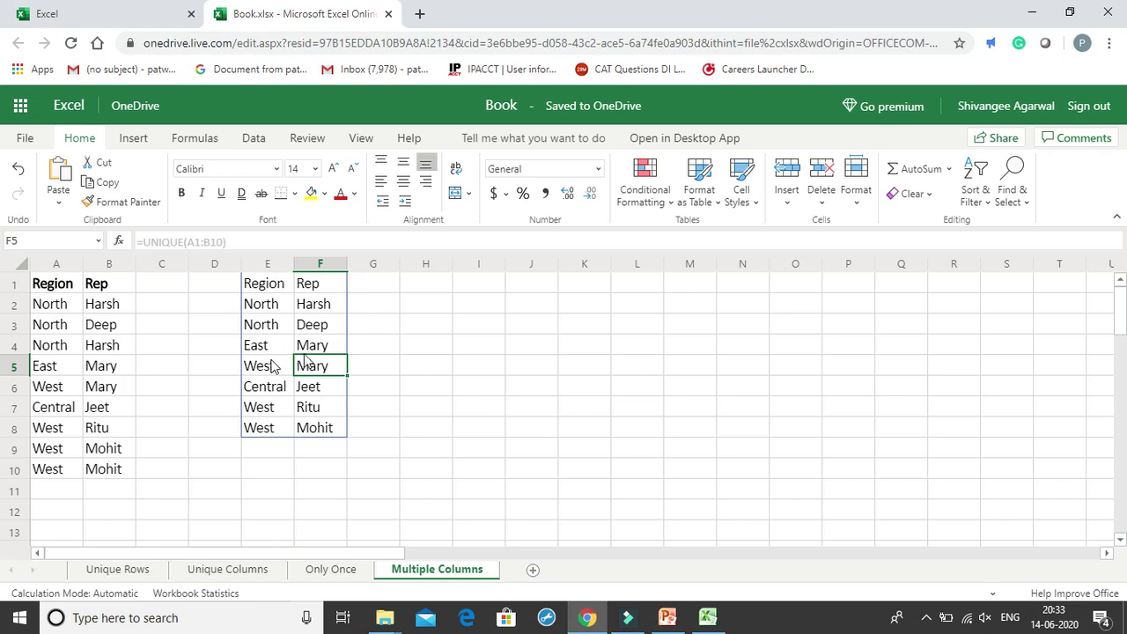
{"action": "left_click", "coordinate": [427, 447]}
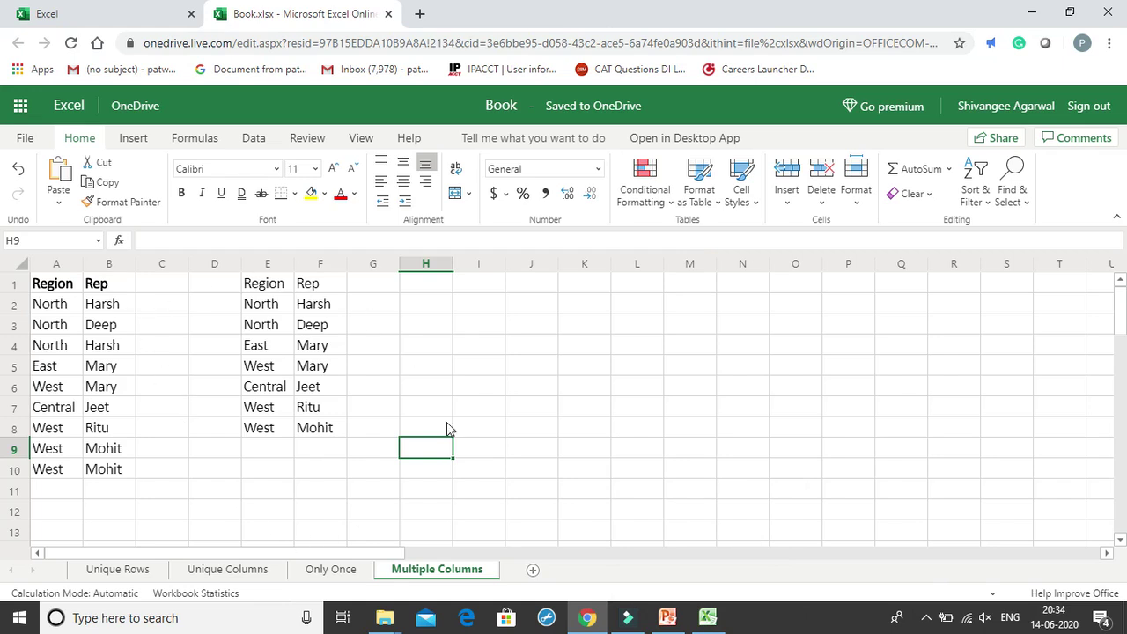
{"action": "left_click", "coordinate": [442, 330]}
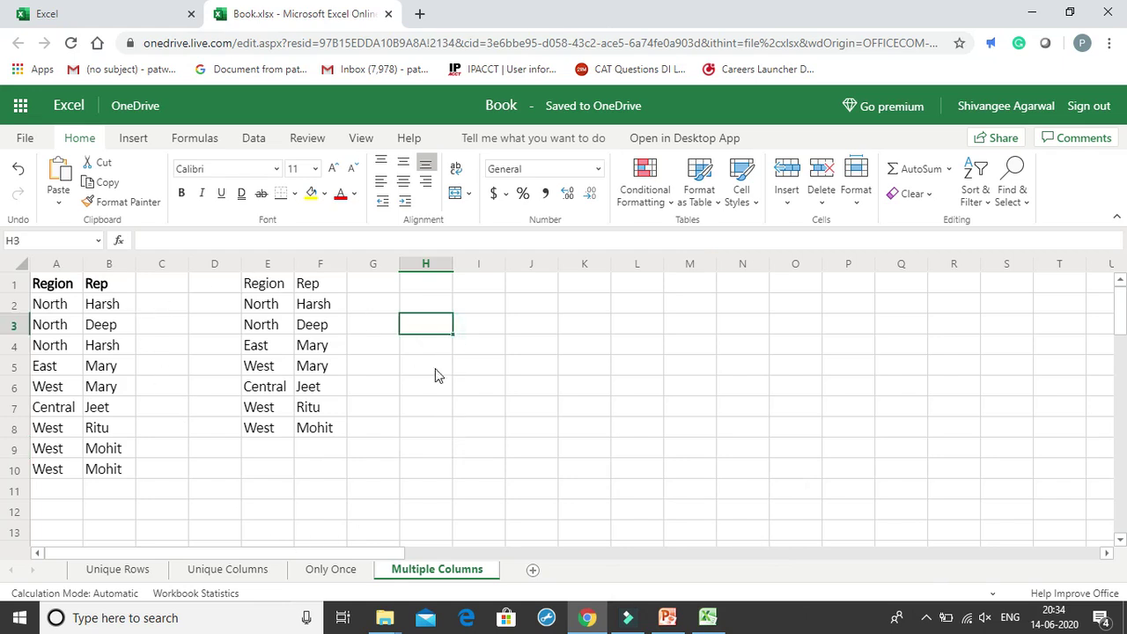
Switch to the desktop Excel workbook and review the Remove Duplicates column options for A1:B10 on the Multiple Columns sheet without applying them
{"action": "left_click", "coordinate": [708, 617]}
{"action": "left_click", "coordinate": [570, 577]}
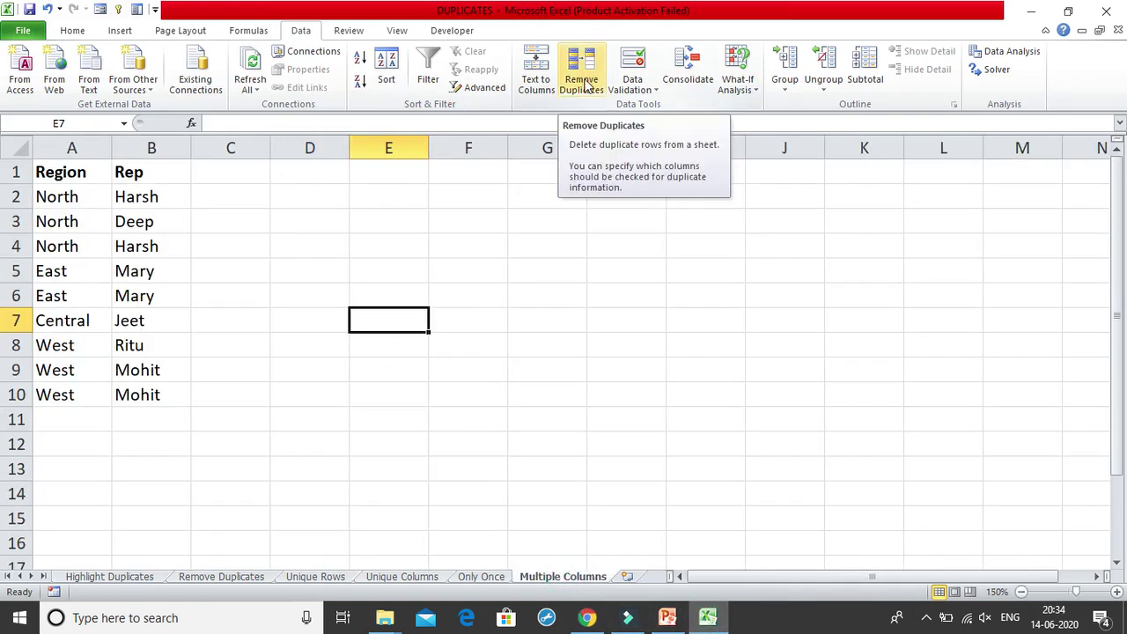
{"action": "left_click_drag", "start_coordinate": [82, 172], "coordinate": [167, 392]}
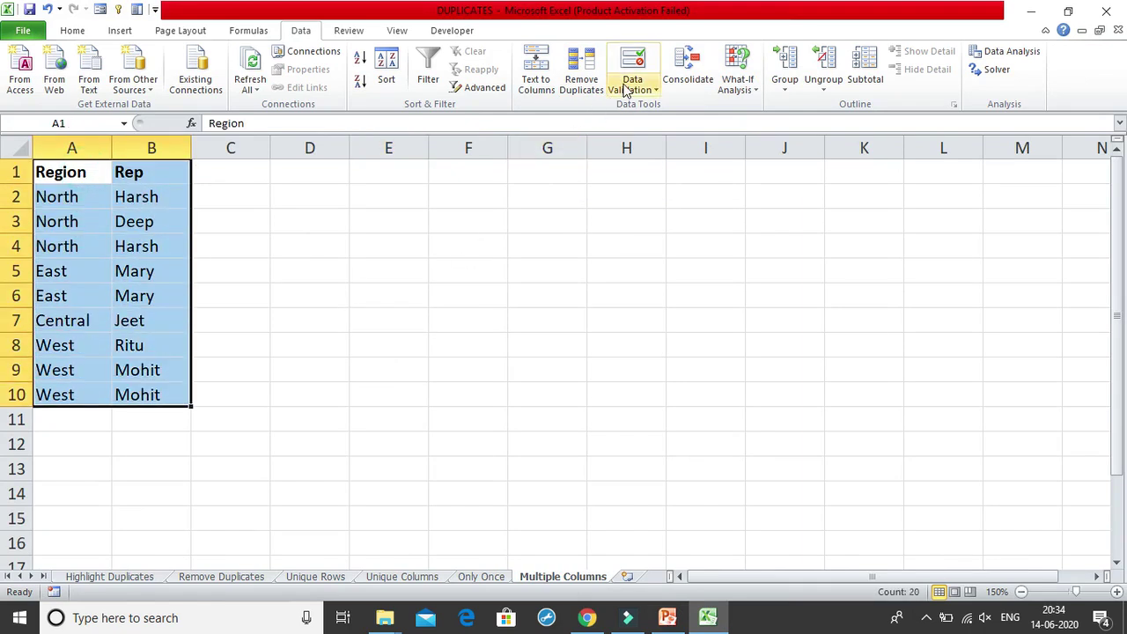
{"action": "left_click", "coordinate": [581, 63]}
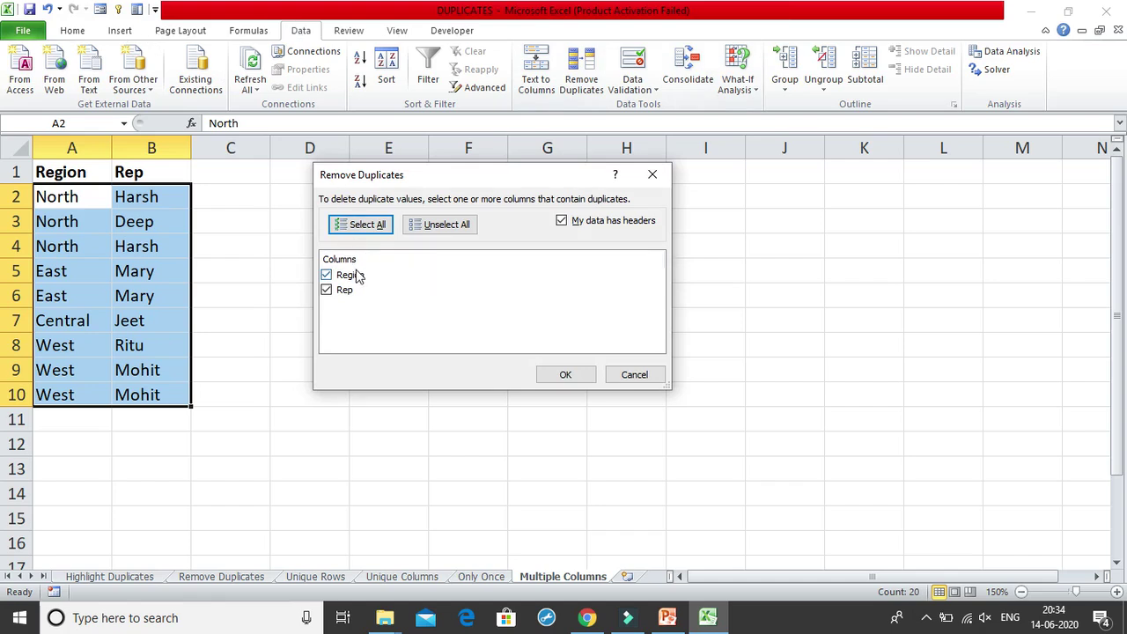
{"action": "left_click", "coordinate": [344, 294]}
{"action": "left_click", "coordinate": [347, 287]}
{"action": "left_click", "coordinate": [352, 291]}
{"action": "left_click", "coordinate": [350, 283]}
{"action": "left_click", "coordinate": [657, 176]}
{"action": "left_click", "coordinate": [698, 264]}
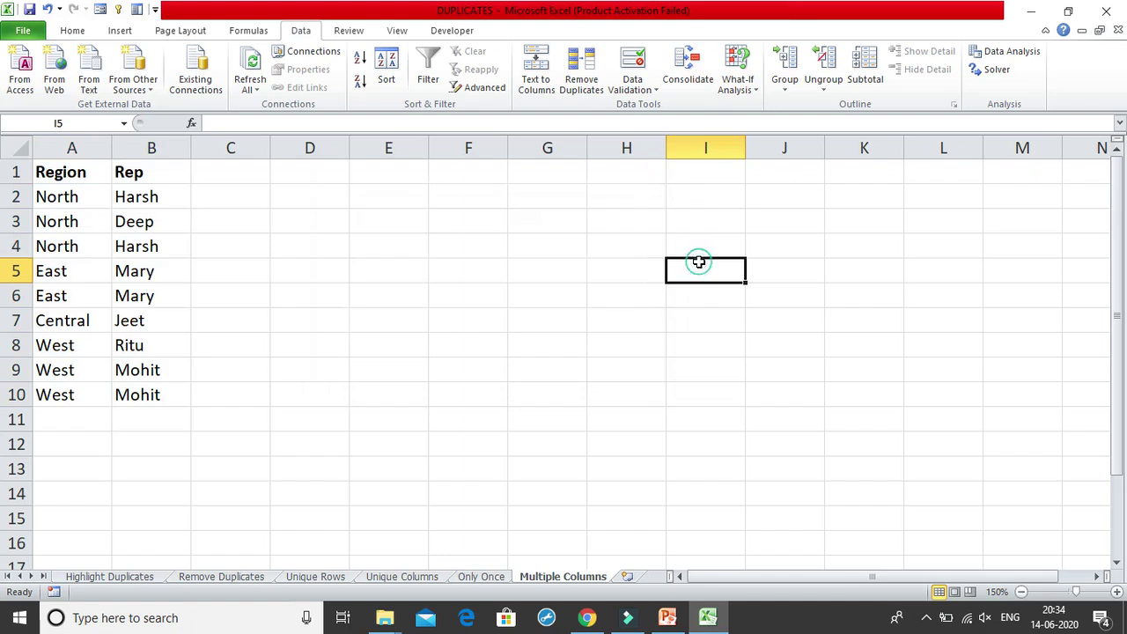
Insert a blank column between Region and Rep and give it the header Number
{"action": "right_click", "coordinate": [152, 148]}
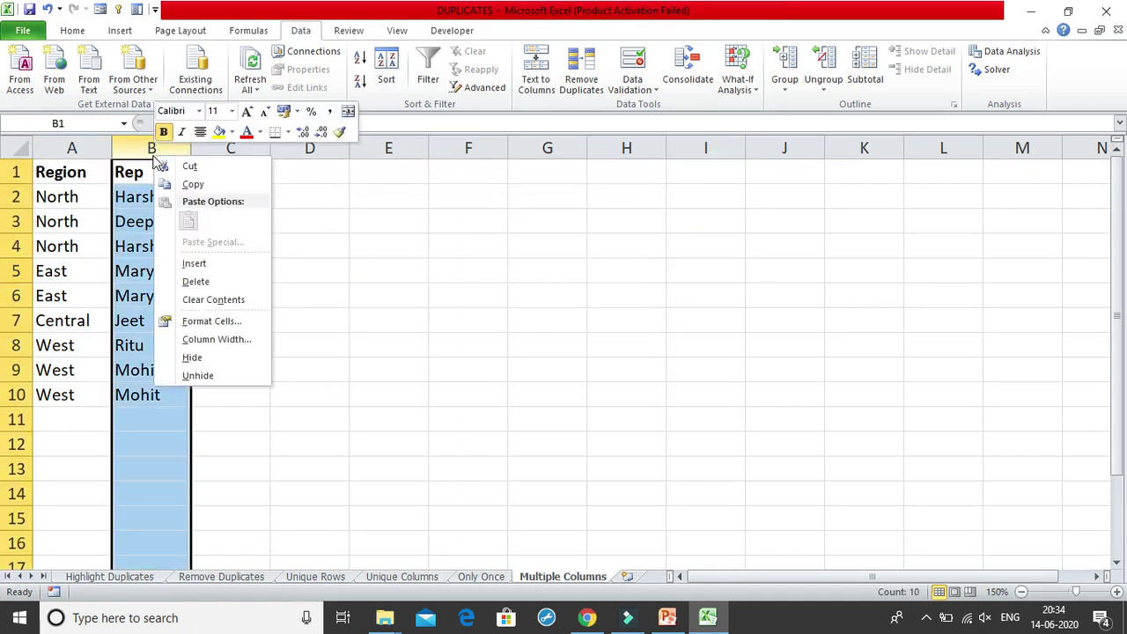
{"action": "left_click", "coordinate": [220, 262]}
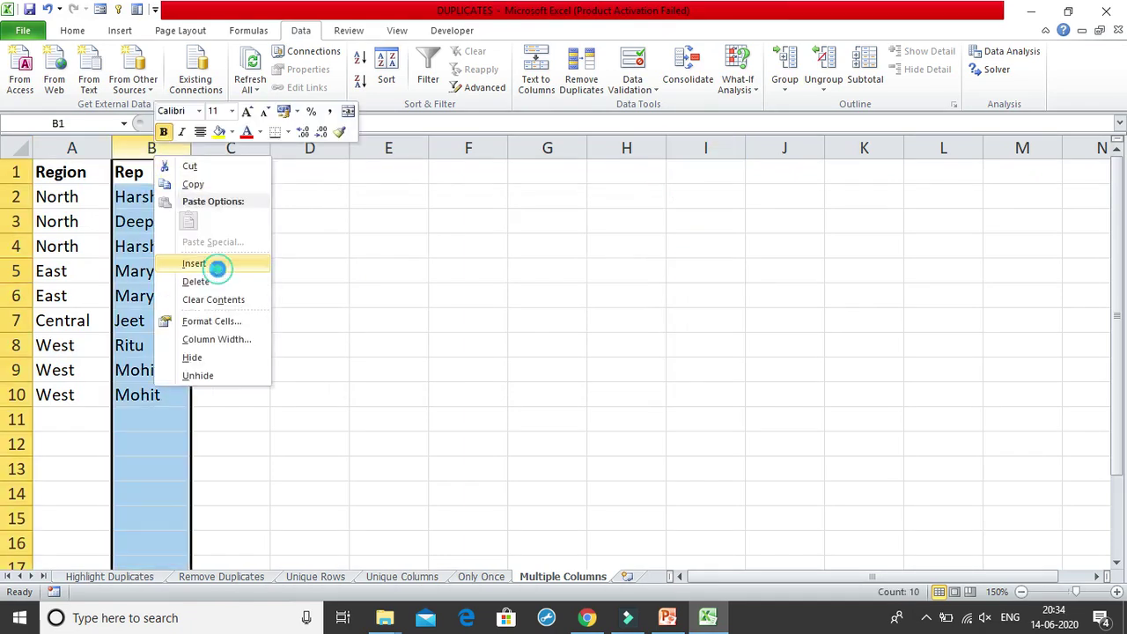
{"action": "left_click", "coordinate": [152, 172]}
{"action": "left_click", "coordinate": [620, 169]}
{"action": "left_click", "coordinate": [141, 163]}
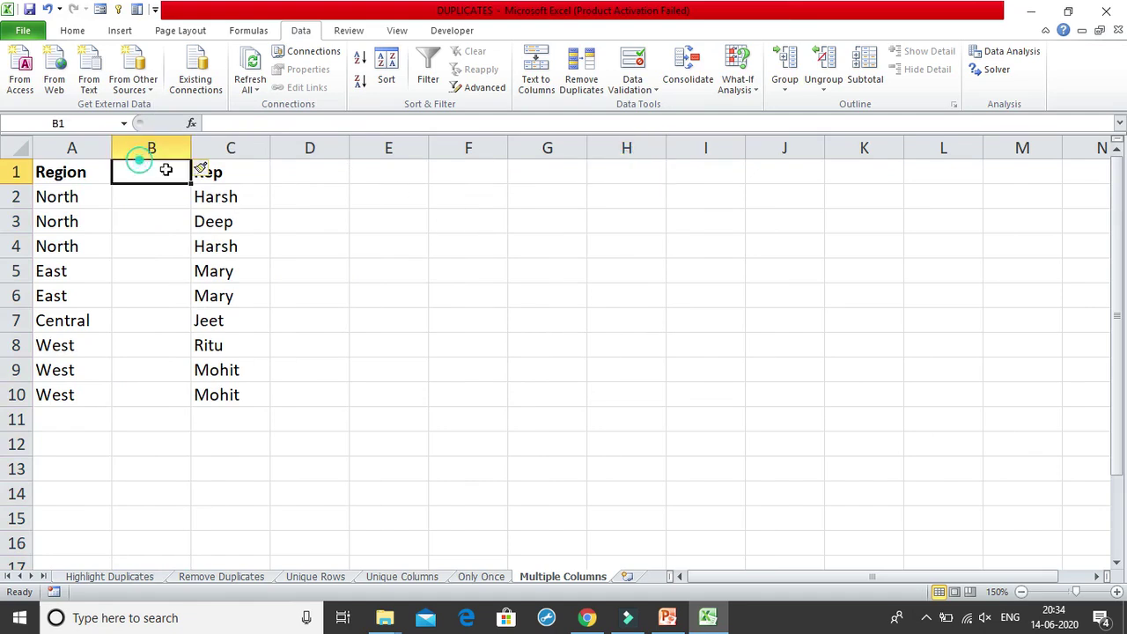
{"action": "type", "text": "Number"}
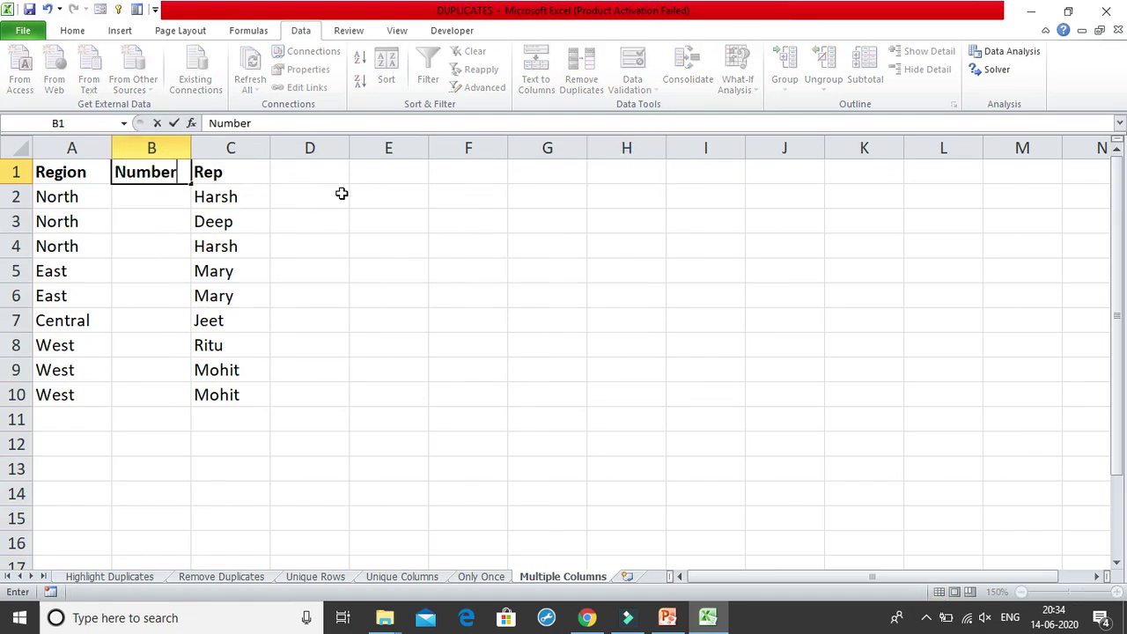
{"action": "key", "text": "Return"}
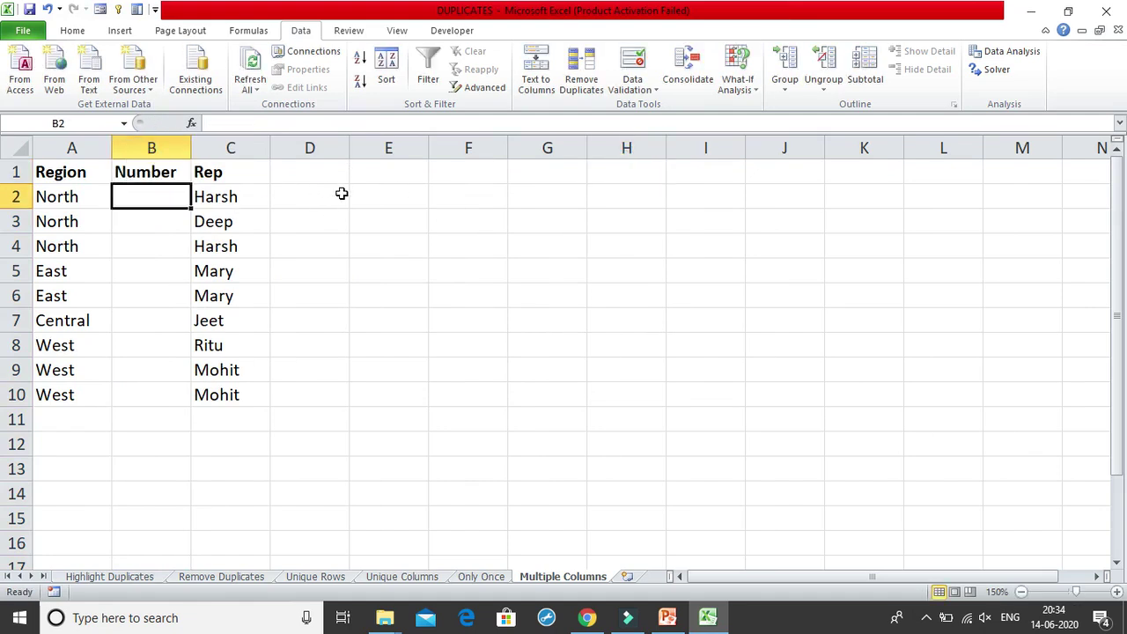
Fill B2:B10 with the series 10 to 90 in increments of 10
{"action": "type", "text": "10"}
{"action": "key", "text": "Return"}
{"action": "type", "text": "20"}
{"action": "key", "text": "Return"}
{"action": "type", "text": "30"}
{"action": "key", "text": "Return"}
{"action": "type", "text": "40"}
{"action": "key", "text": "Return"}
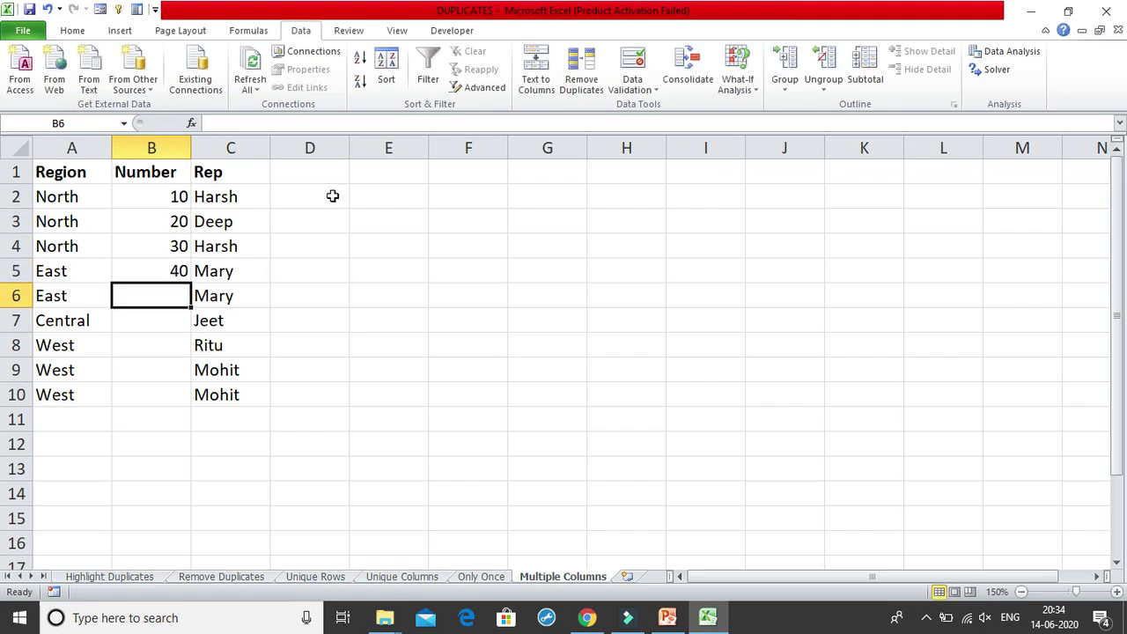
{"action": "left_click_drag", "start_coordinate": [164, 196], "coordinate": [202, 405]}
{"action": "left_click_drag", "start_coordinate": [436, 368], "coordinate": [392, 368]}
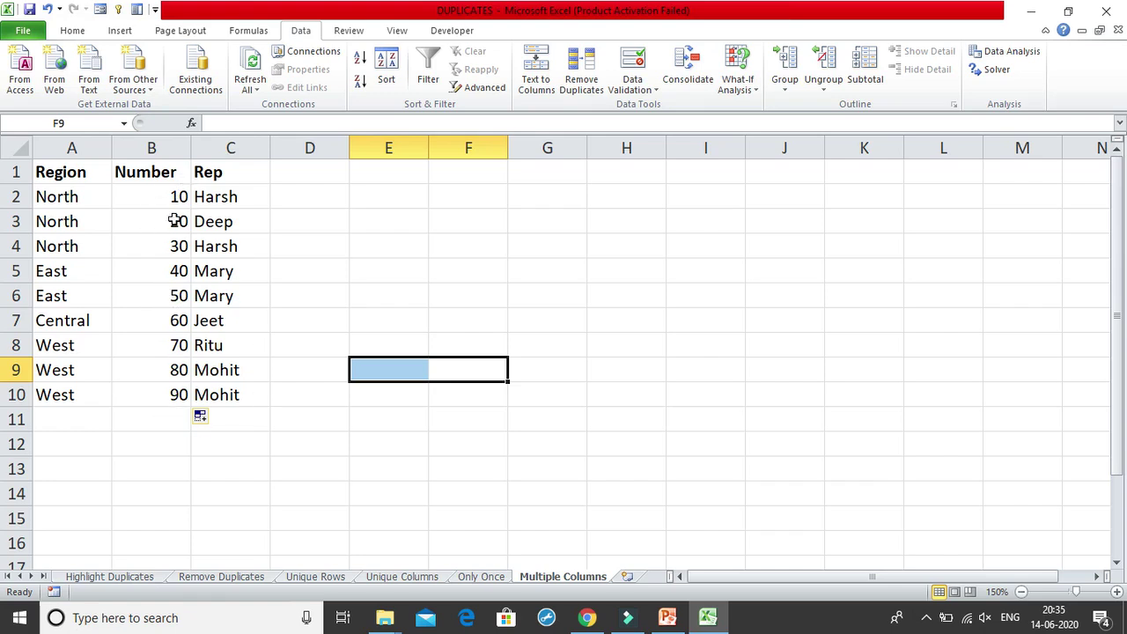
Compare the North records in rows 2 and 4 across A:C, then examine the Number values in B2:B10
{"action": "left_click_drag", "start_coordinate": [103, 195], "coordinate": [201, 201]}
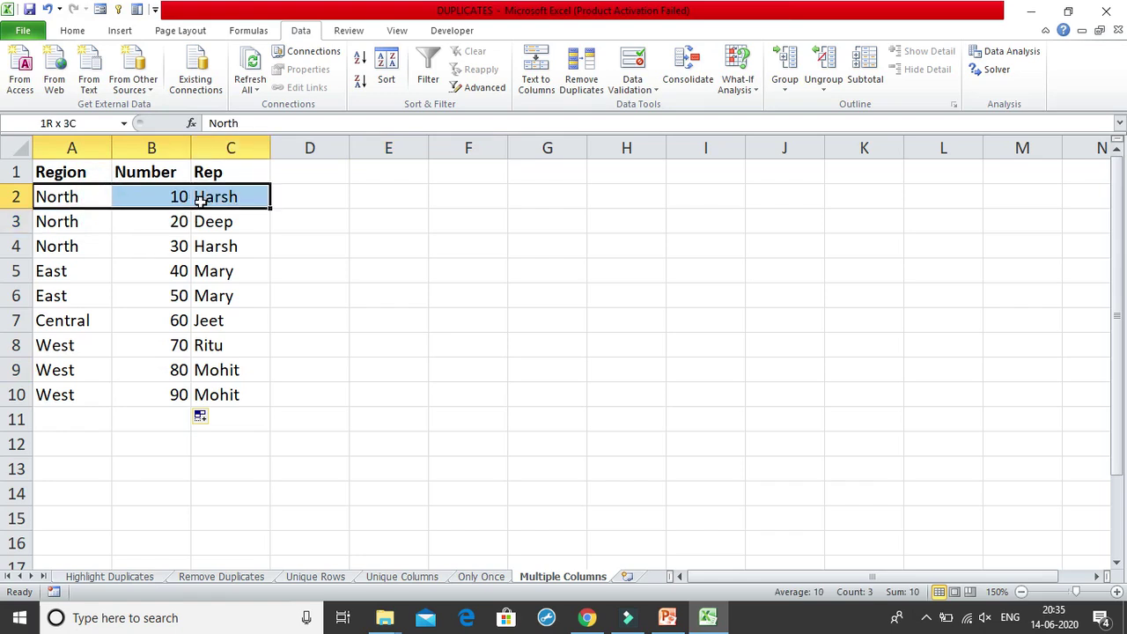
{"action": "left_click_drag", "start_coordinate": [77, 249], "coordinate": [194, 251]}
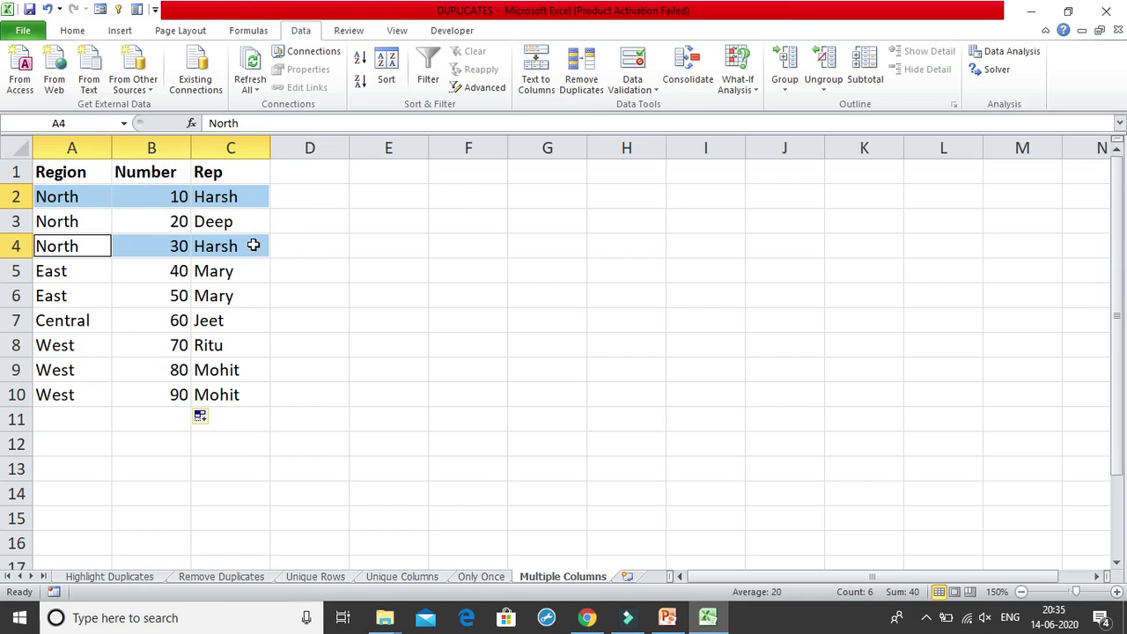
{"action": "left_click_drag", "start_coordinate": [167, 196], "coordinate": [172, 396]}
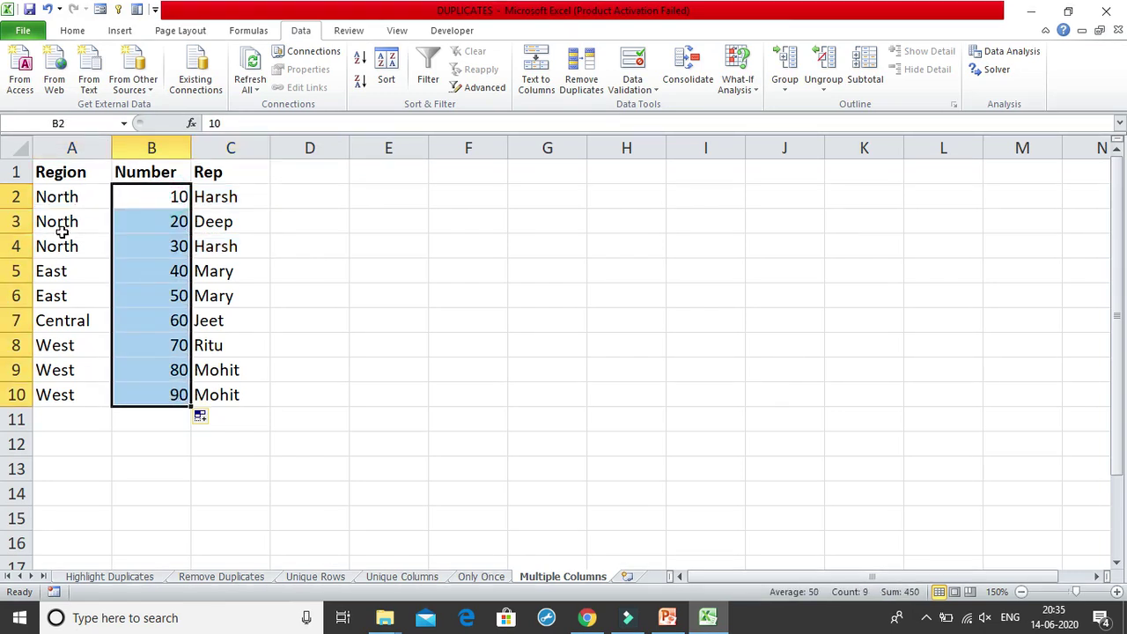
{"action": "left_click", "coordinate": [146, 146]}
{"action": "key", "text": "ctrl+c"}
{"action": "right_click", "coordinate": [148, 148]}
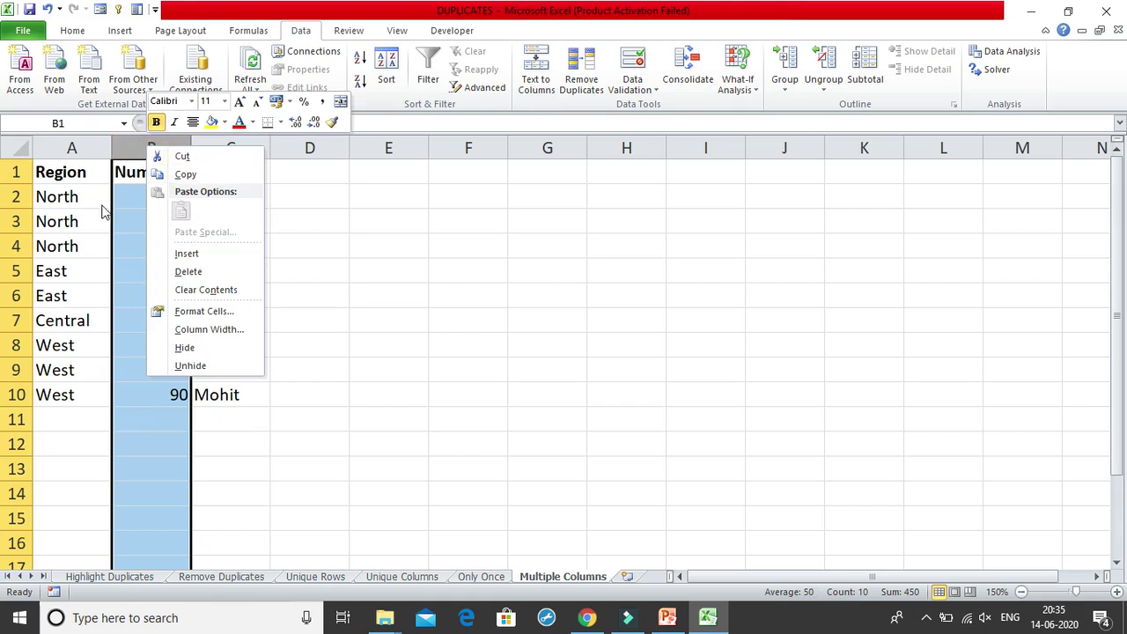
{"action": "key", "text": "ctrl+v"}
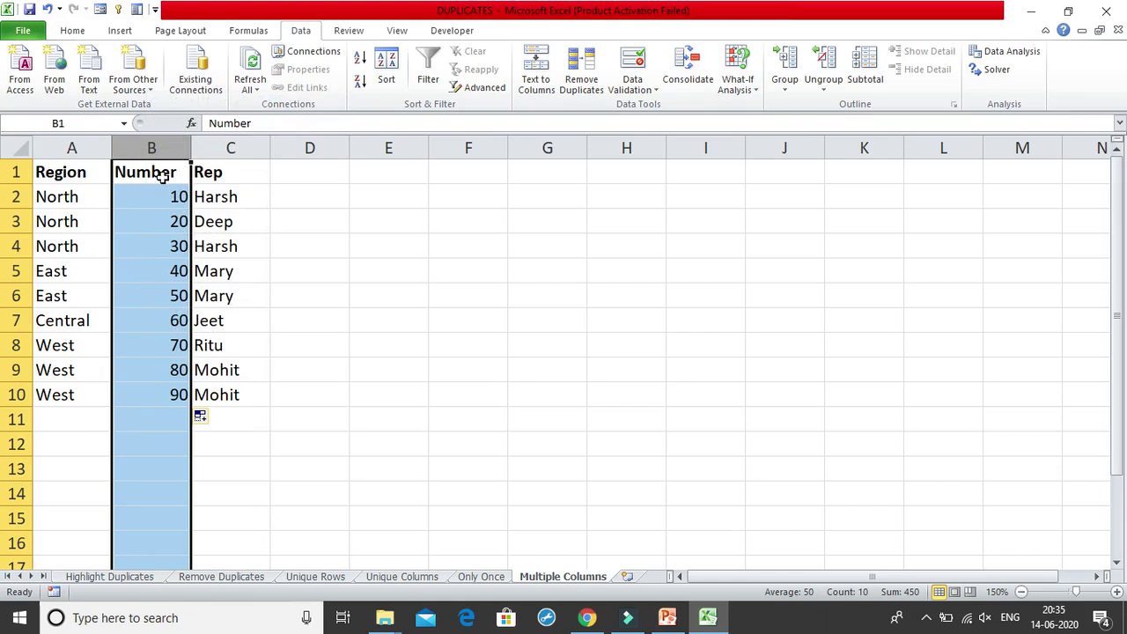
{"action": "left_click", "coordinate": [152, 172]}
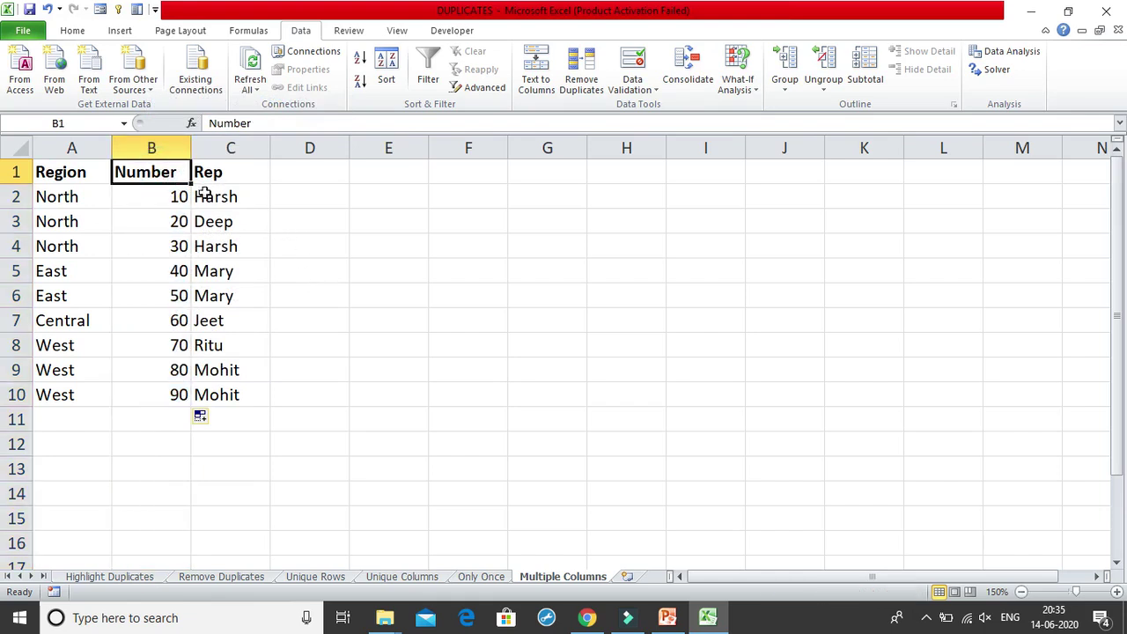
Examine the Rep entries in C2:C4, then compare the complete records in rows 2 and 4 together
{"action": "mouse_move", "coordinate": [178, 185]}
{"action": "left_mouse_down"}
{"action": "mouse_move", "coordinate": [177, 227]}
{"action": "mouse_move", "coordinate": [184, 184]}
{"action": "left_mouse_up"}
{"action": "left_click", "coordinate": [239, 188]}
{"action": "left_click", "coordinate": [249, 222]}
{"action": "left_click", "coordinate": [253, 236]}
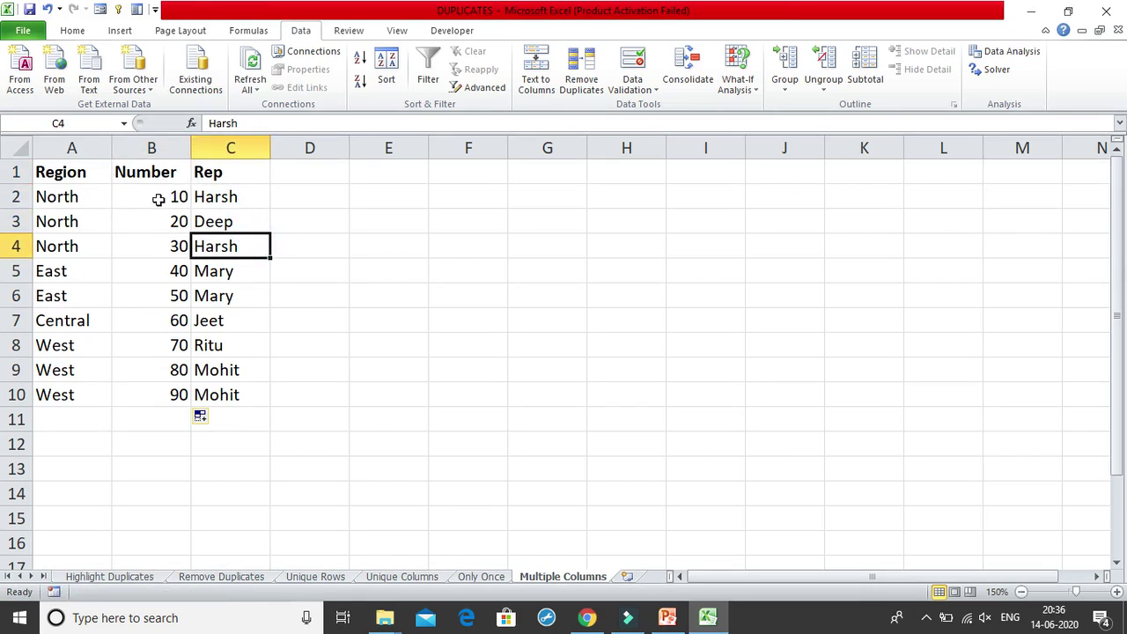
{"action": "left_click_drag", "start_coordinate": [75, 197], "coordinate": [208, 203]}
{"action": "left_click_drag", "start_coordinate": [106, 245], "coordinate": [221, 246]}
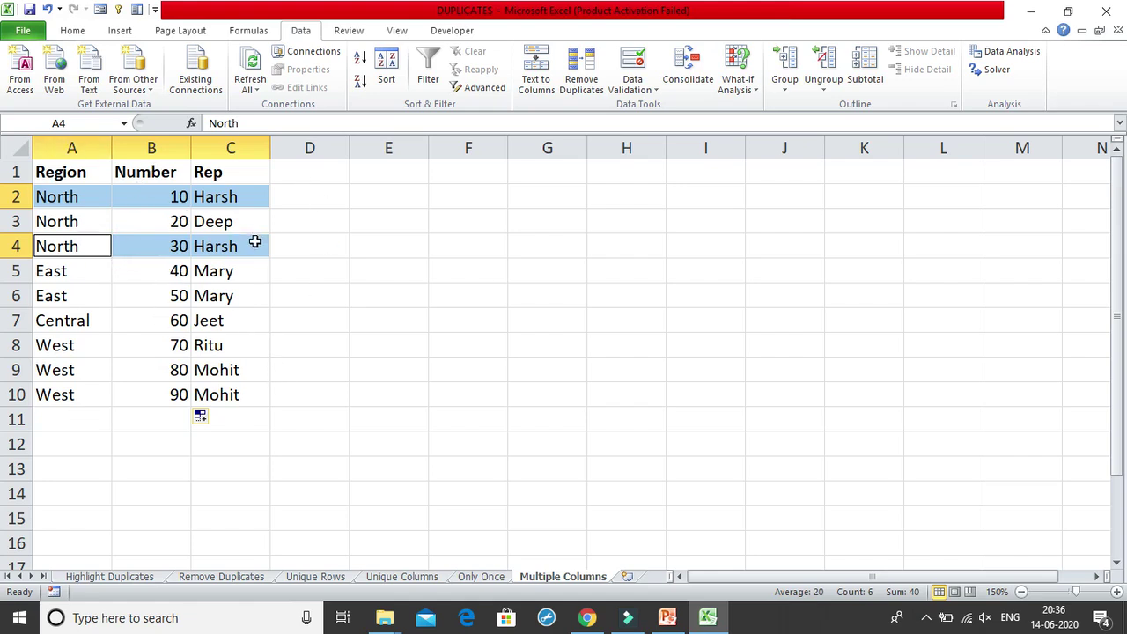
Change the Region value in A6 to West
{"action": "left_click", "coordinate": [290, 300]}
{"action": "left_click", "coordinate": [71, 300]}
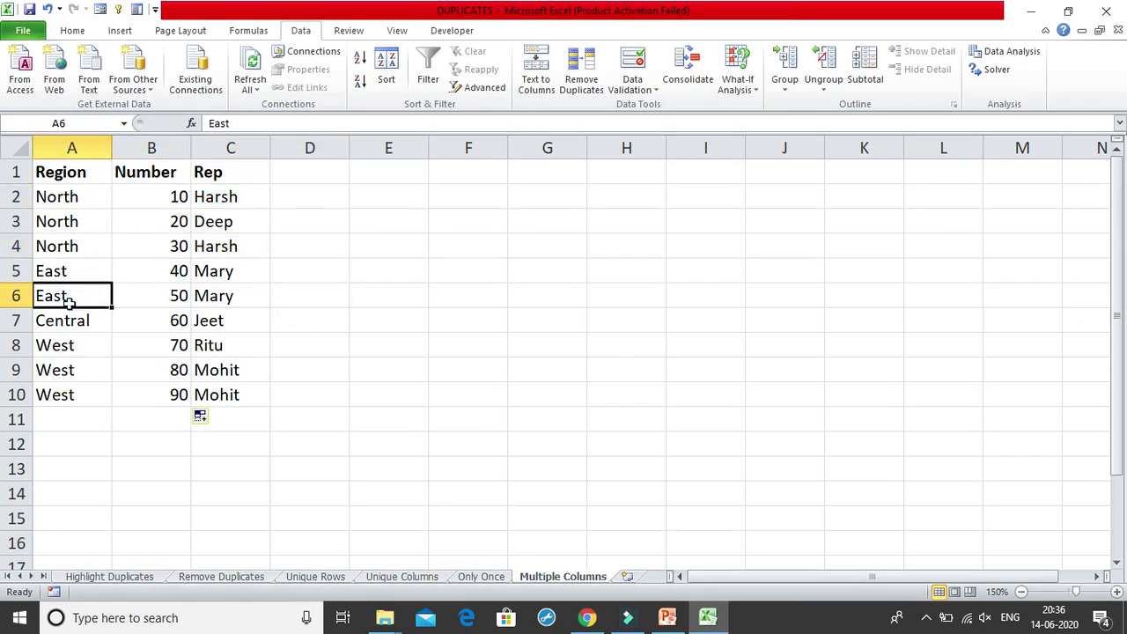
{"action": "type", "text": "West"}
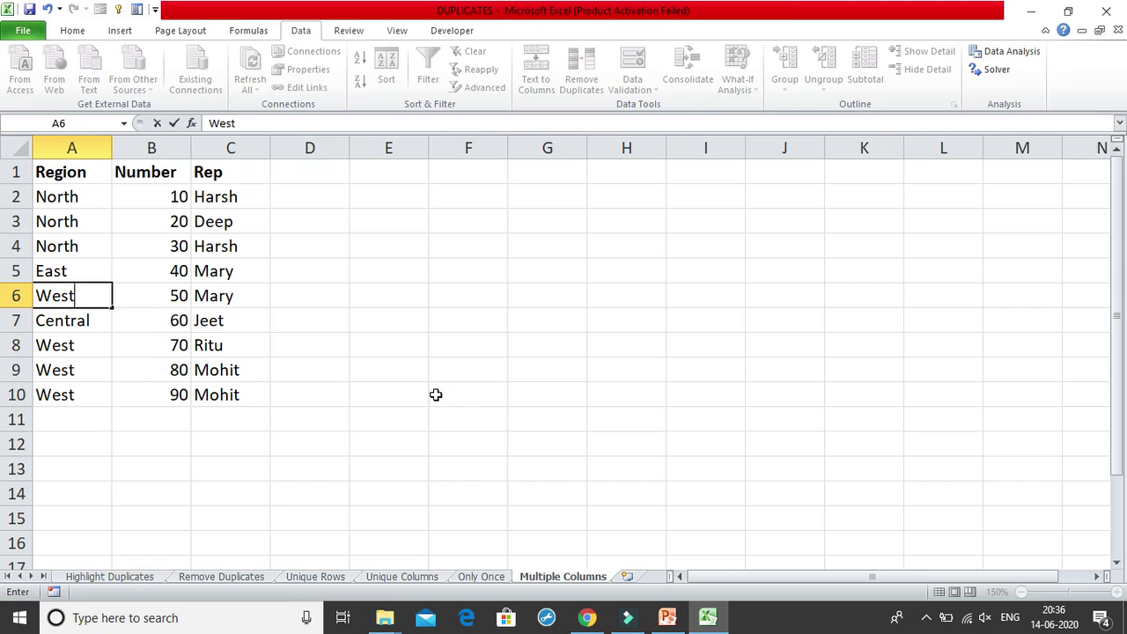
{"action": "left_click_drag", "start_coordinate": [435, 393], "coordinate": [388, 370]}
Compare the East and West records in rows 5 and 6, including their Number values
{"action": "left_click_drag", "start_coordinate": [88, 272], "coordinate": [227, 300]}
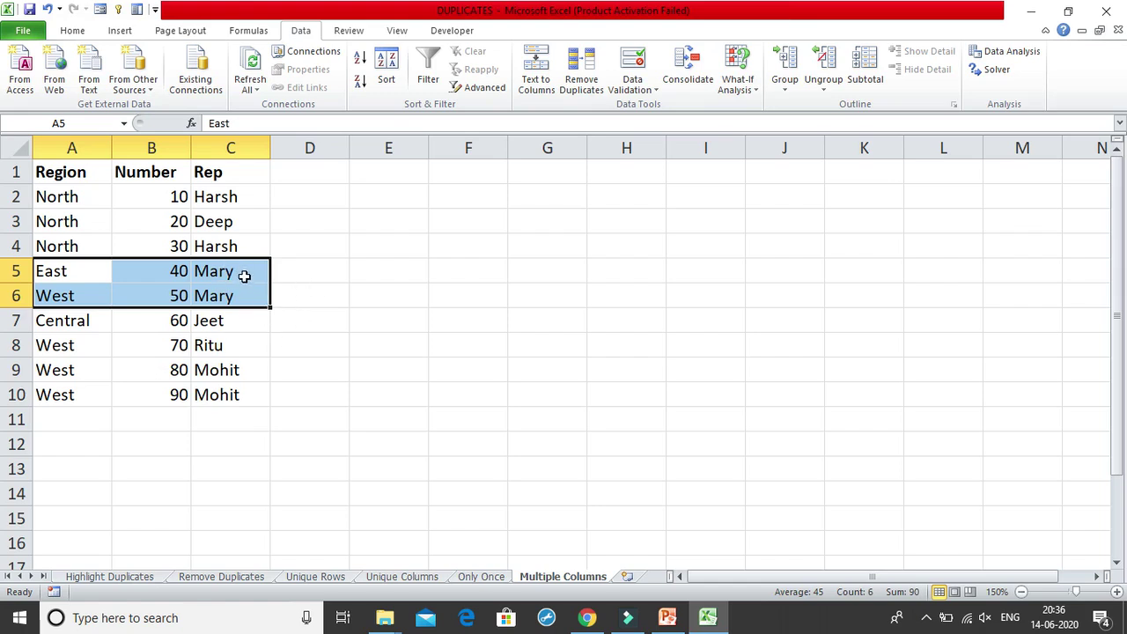
{"action": "left_click", "coordinate": [181, 271]}
{"action": "left_click", "coordinate": [178, 296]}
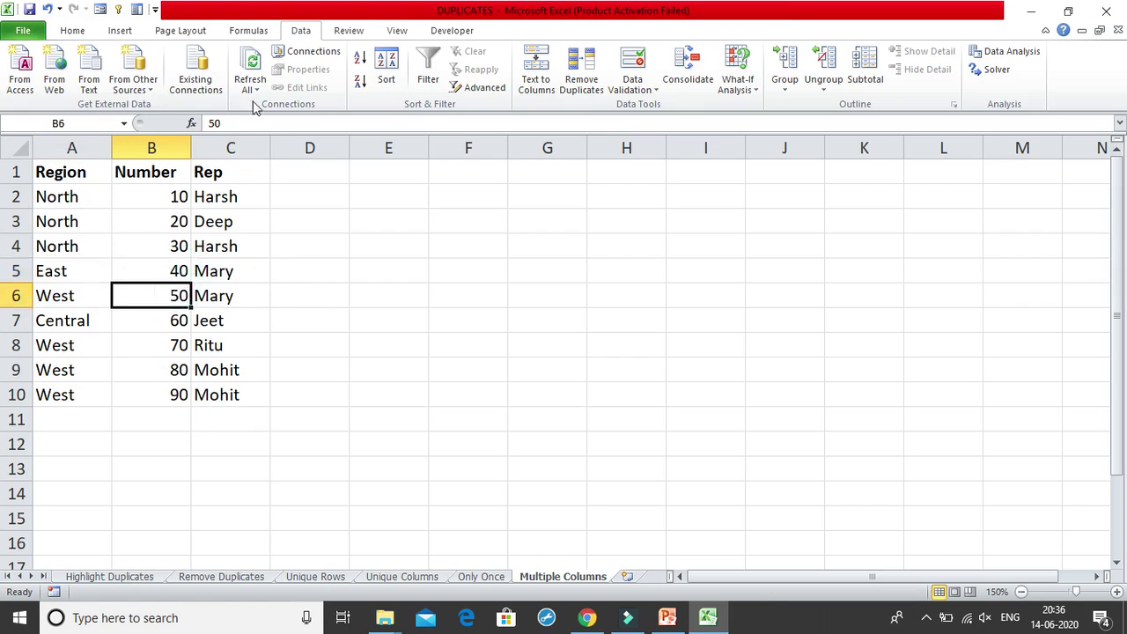
Try to remove duplicates from A1:C10 based only on the Number and Rep columns, leaving Region out
{"action": "left_click_drag", "start_coordinate": [94, 162], "coordinate": [252, 388]}
{"action": "left_click", "coordinate": [582, 72]}
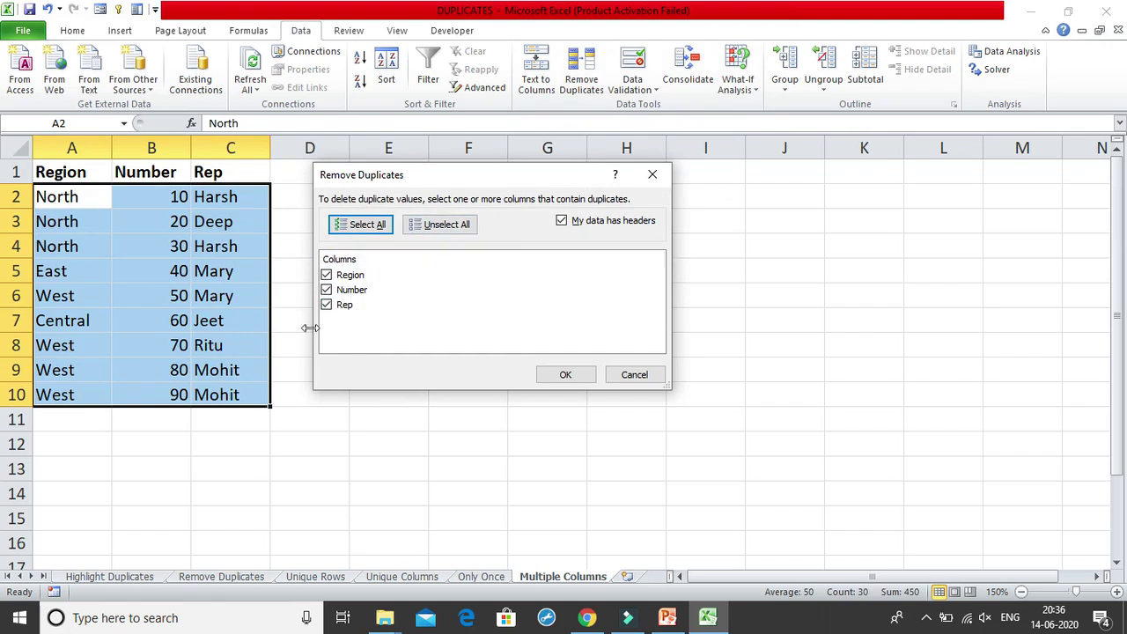
{"action": "left_click", "coordinate": [327, 275]}
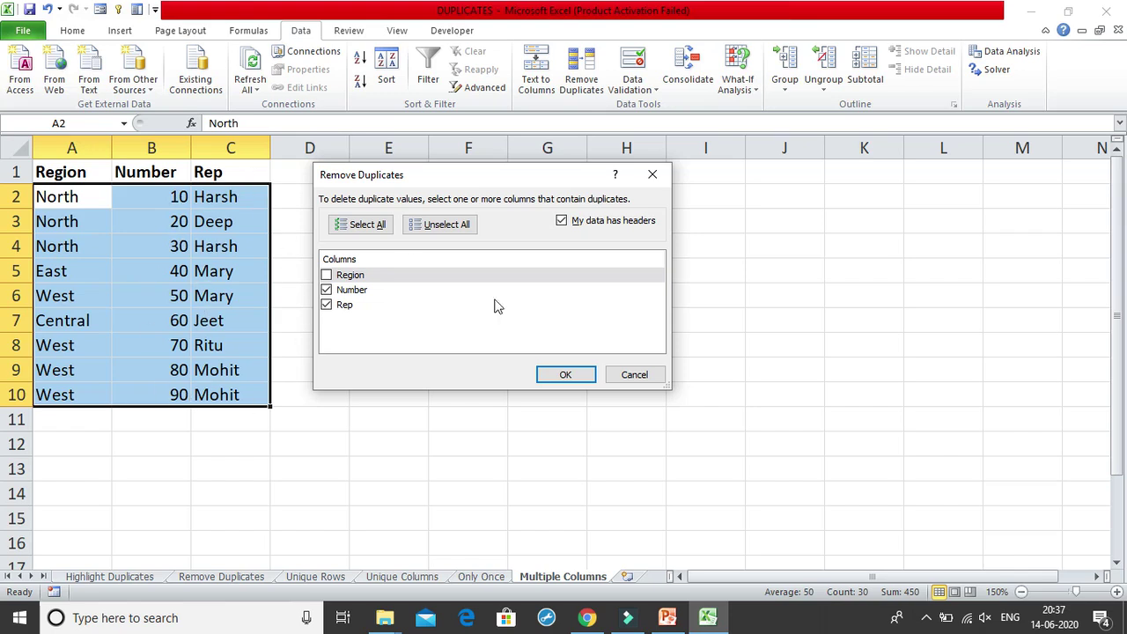
{"action": "left_click", "coordinate": [566, 375]}
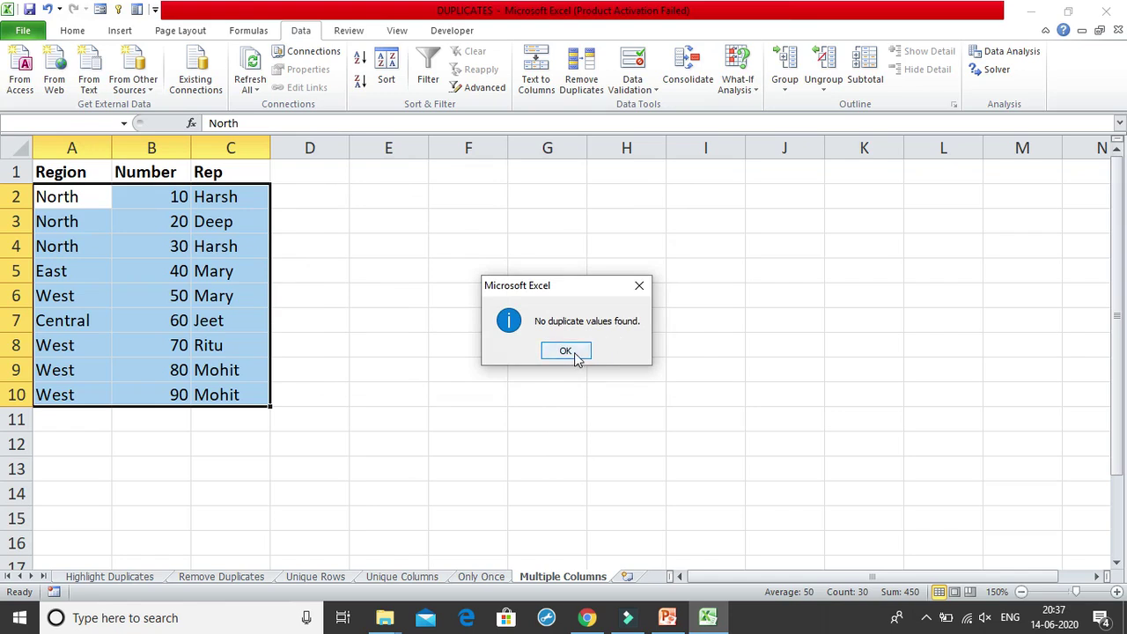
{"action": "left_click", "coordinate": [566, 351]}
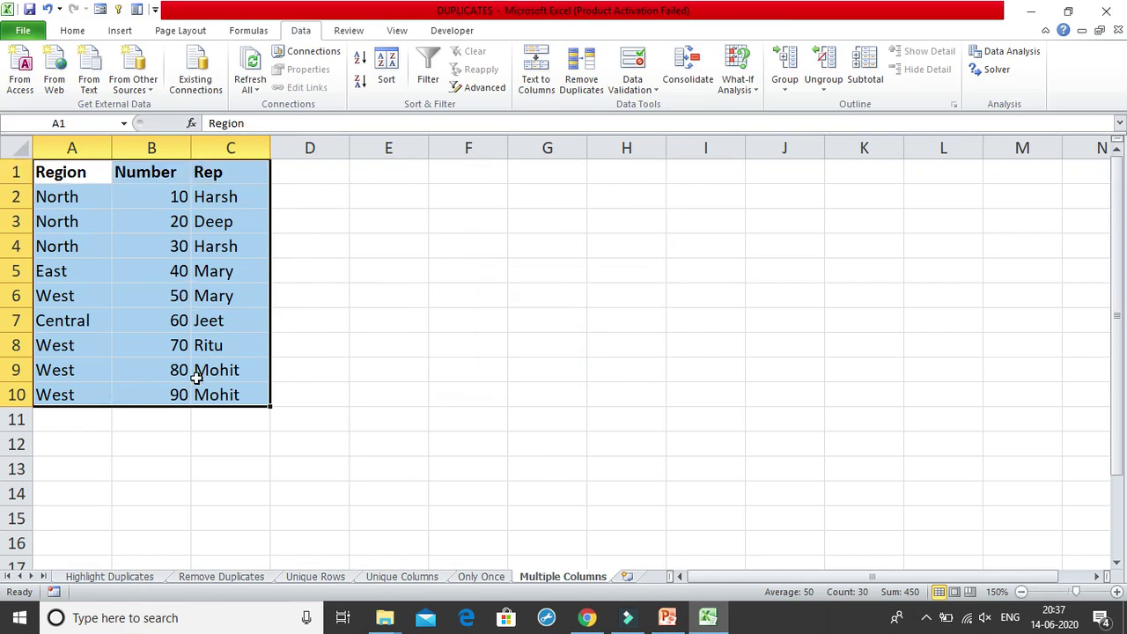
Try to remove duplicates from A1:C10 based only on the Region and Number columns, leaving Rep out
{"action": "left_click", "coordinate": [582, 74]}
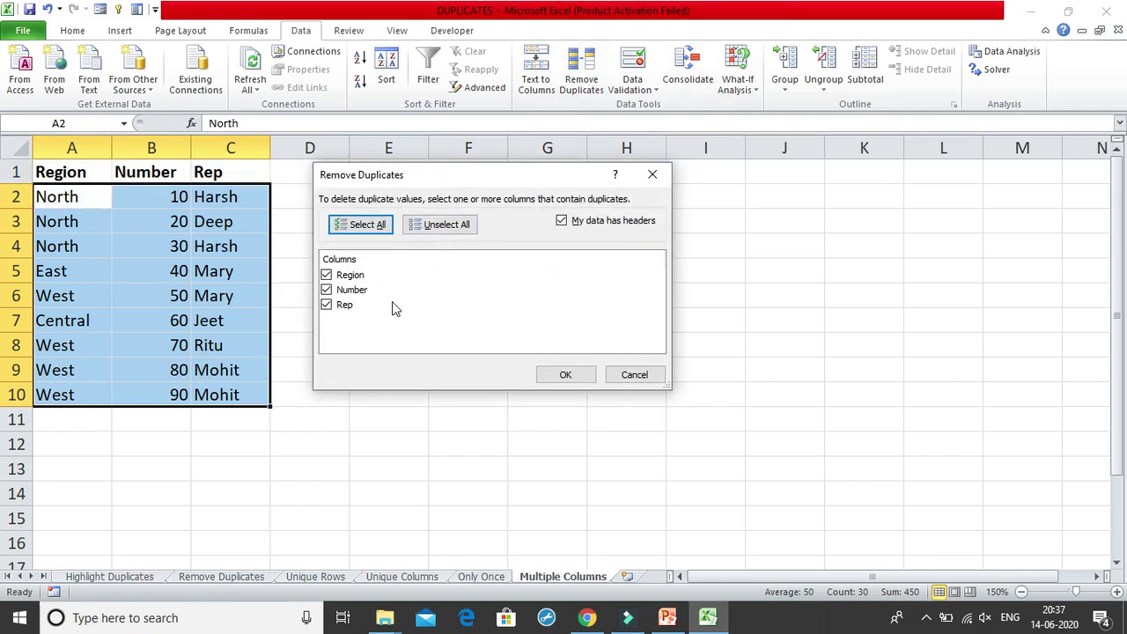
{"action": "left_click", "coordinate": [344, 305]}
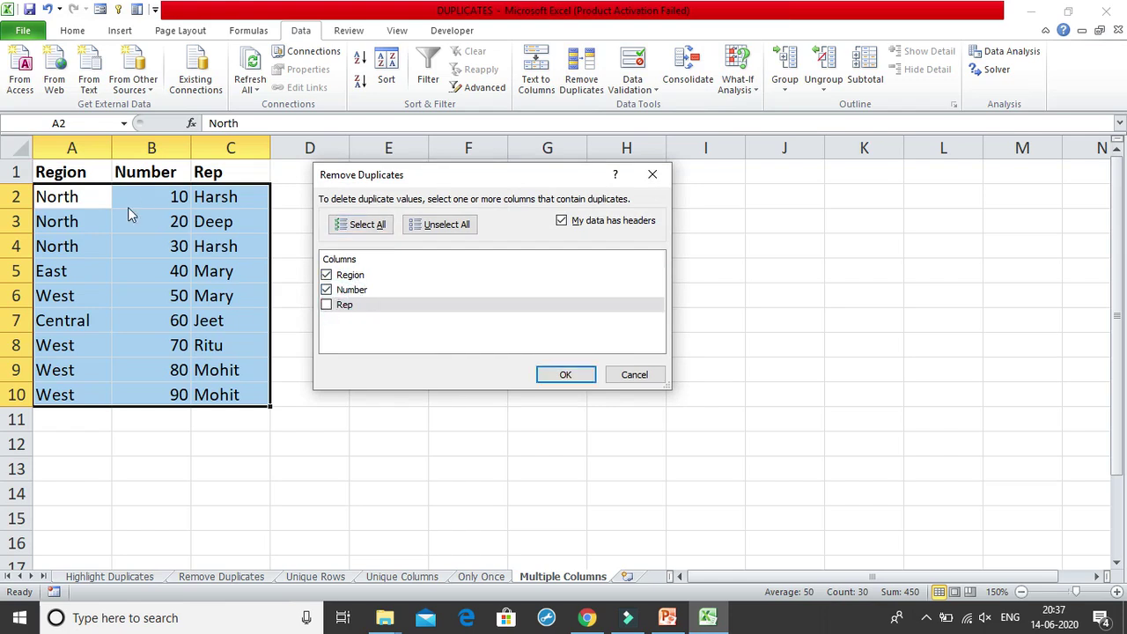
{"action": "left_click", "coordinate": [581, 377]}
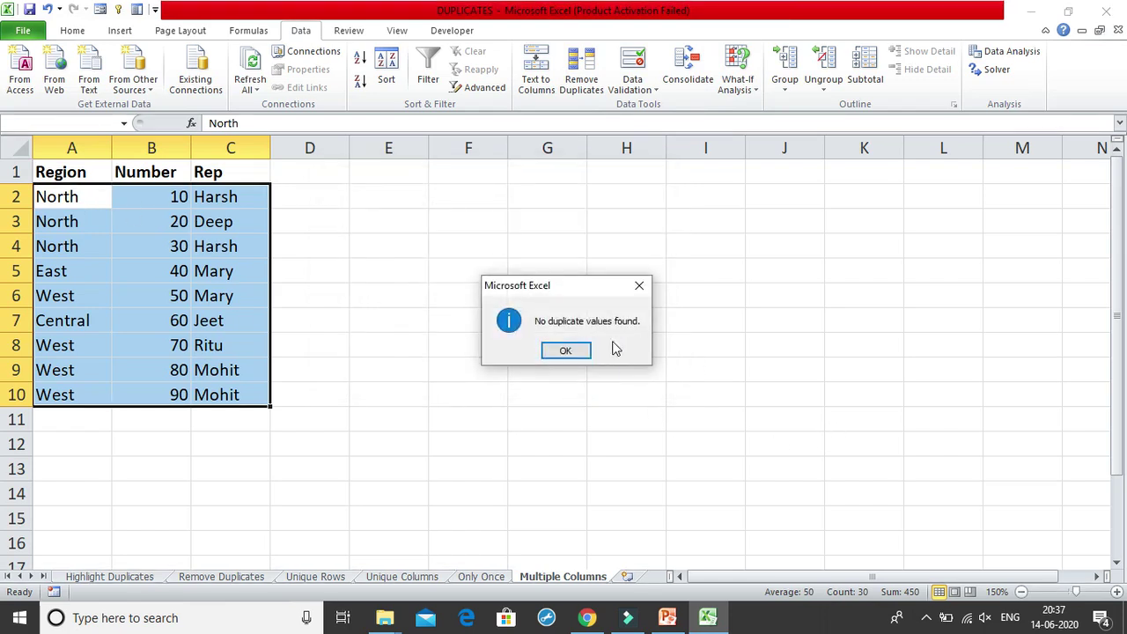
{"action": "left_click", "coordinate": [565, 351]}
Remove duplicate rows from A1:C10 based on the Region and Rep columns, leaving Number out of the comparison
{"action": "left_click", "coordinate": [581, 80]}
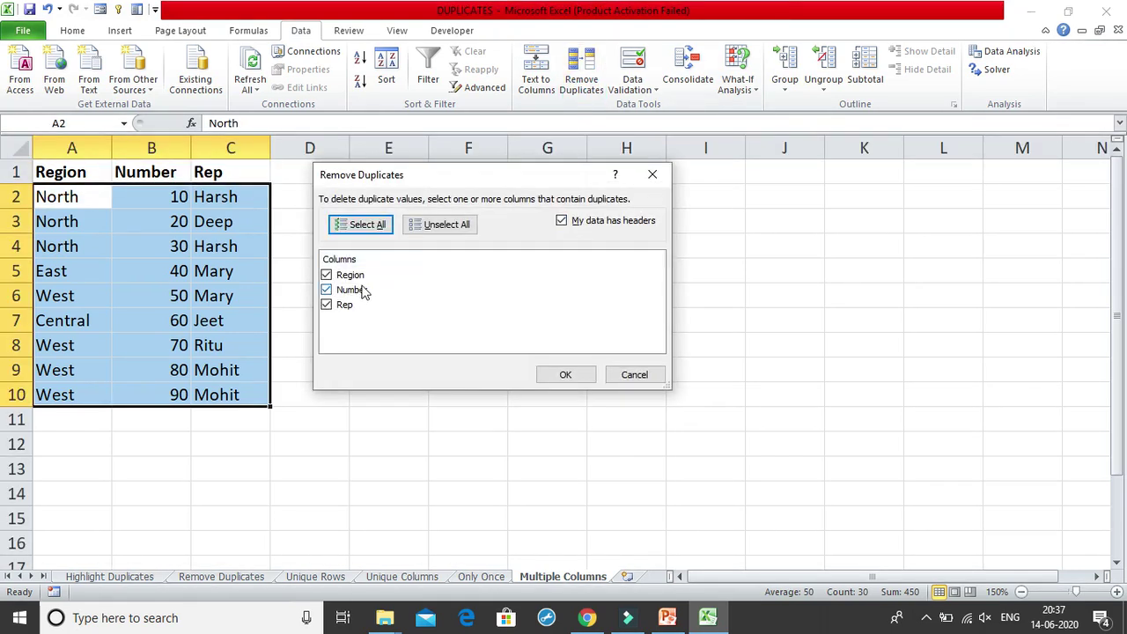
{"action": "left_click", "coordinate": [359, 290]}
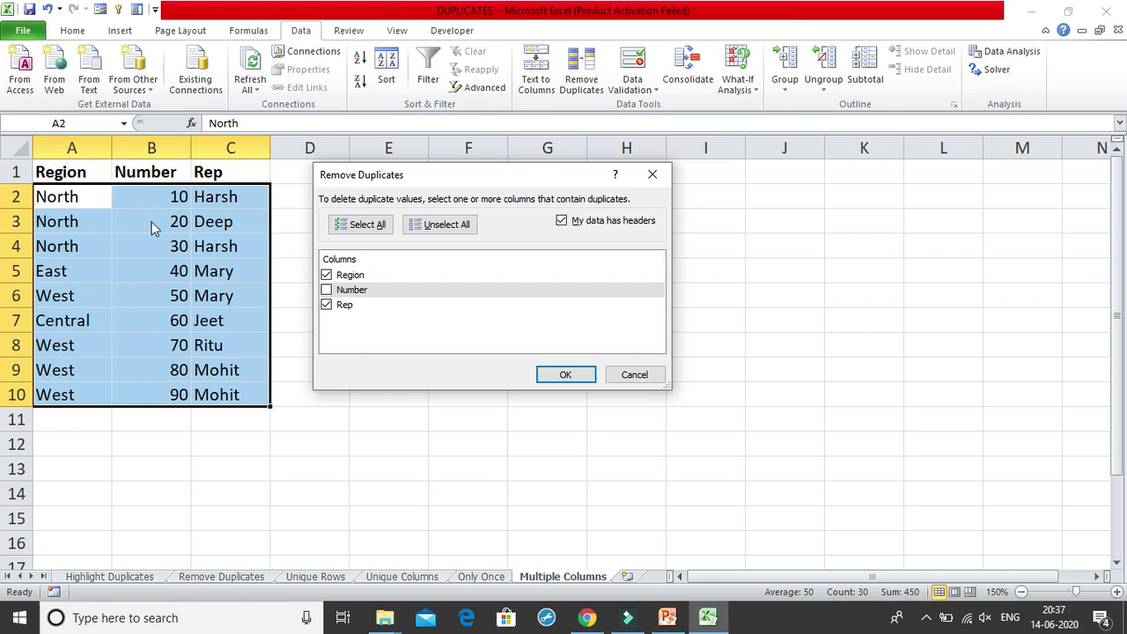
{"action": "left_click", "coordinate": [555, 377]}
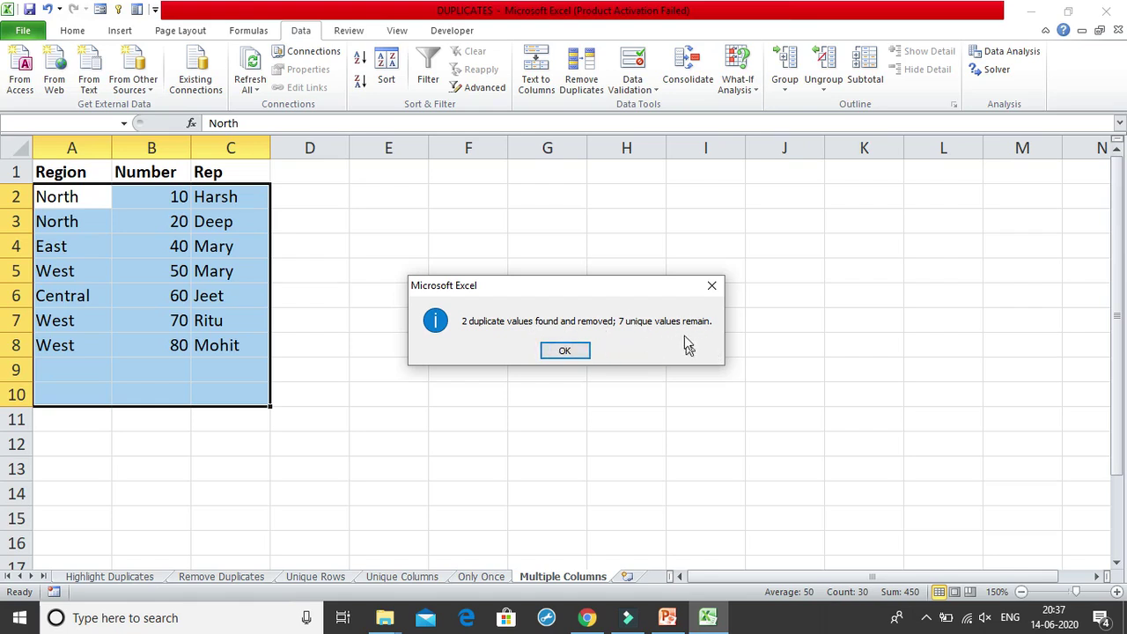
{"action": "left_click", "coordinate": [565, 350]}
{"action": "left_click", "coordinate": [380, 266]}
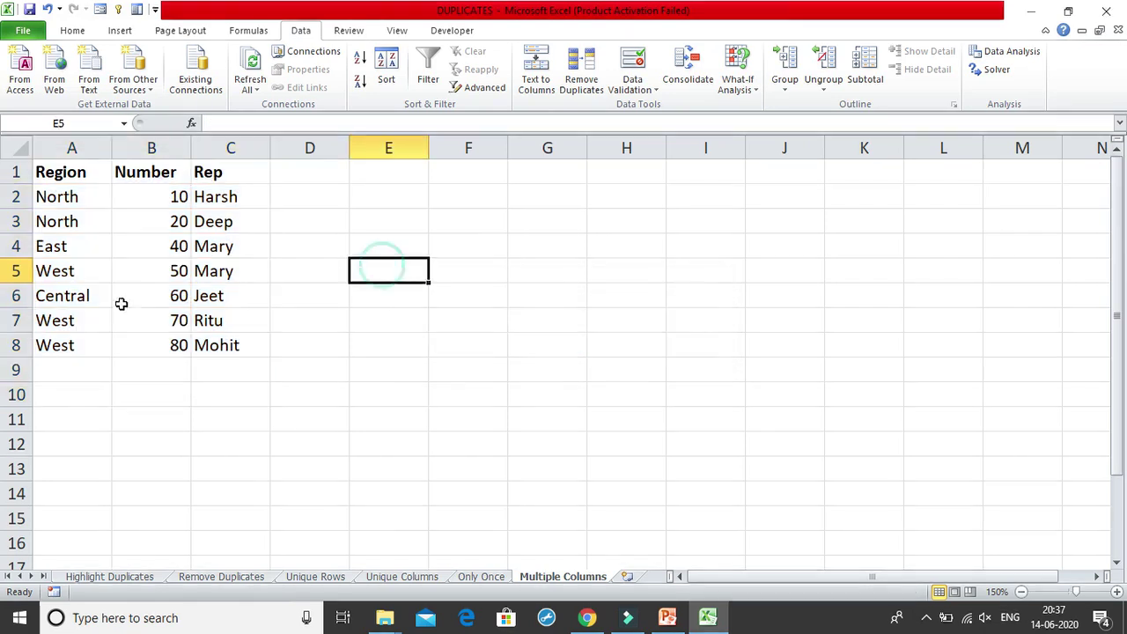
Check rows 9 and 10 of the source range, then review the records in A2:C8
{"action": "left_click_drag", "start_coordinate": [83, 361], "coordinate": [221, 398]}
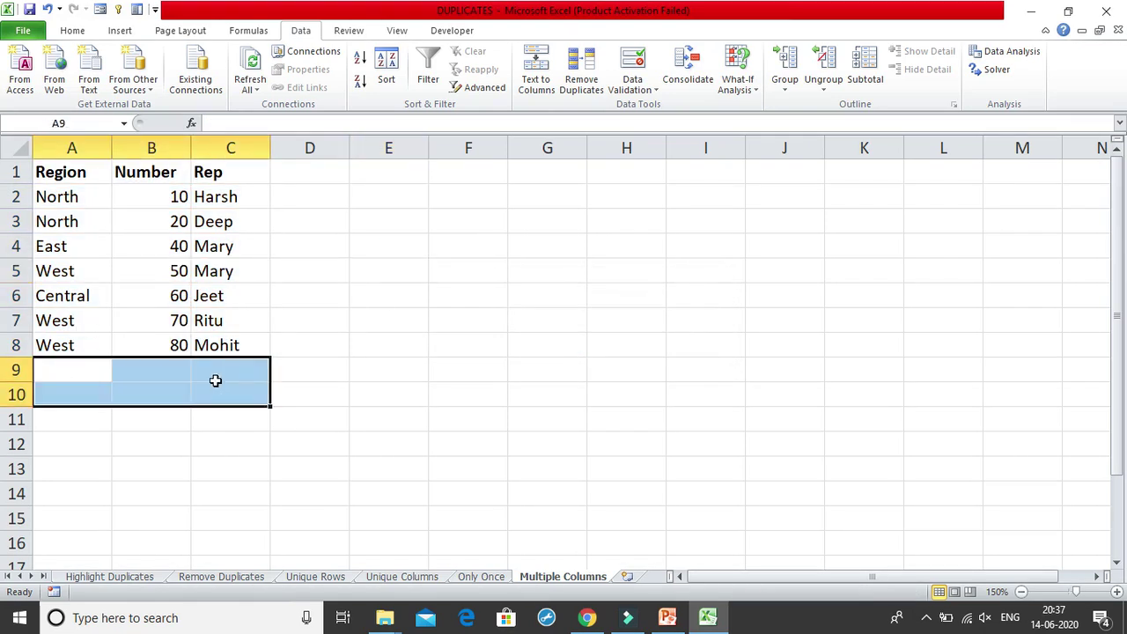
{"action": "left_click", "coordinate": [217, 377]}
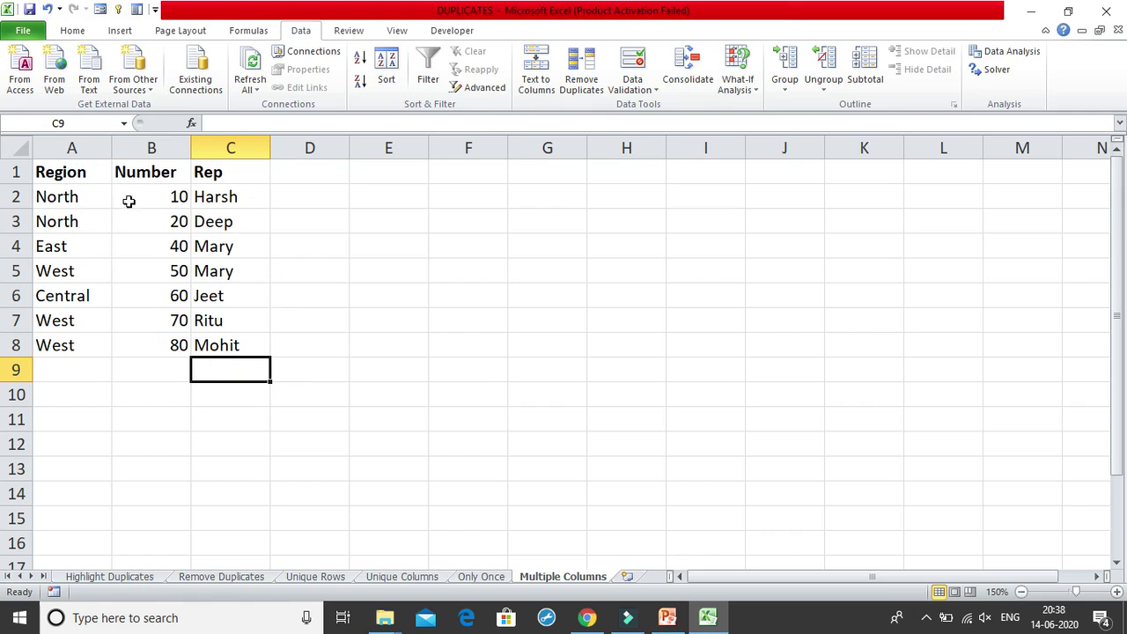
{"action": "left_click_drag", "start_coordinate": [97, 194], "coordinate": [252, 343]}
{"action": "left_click", "coordinate": [338, 302]}
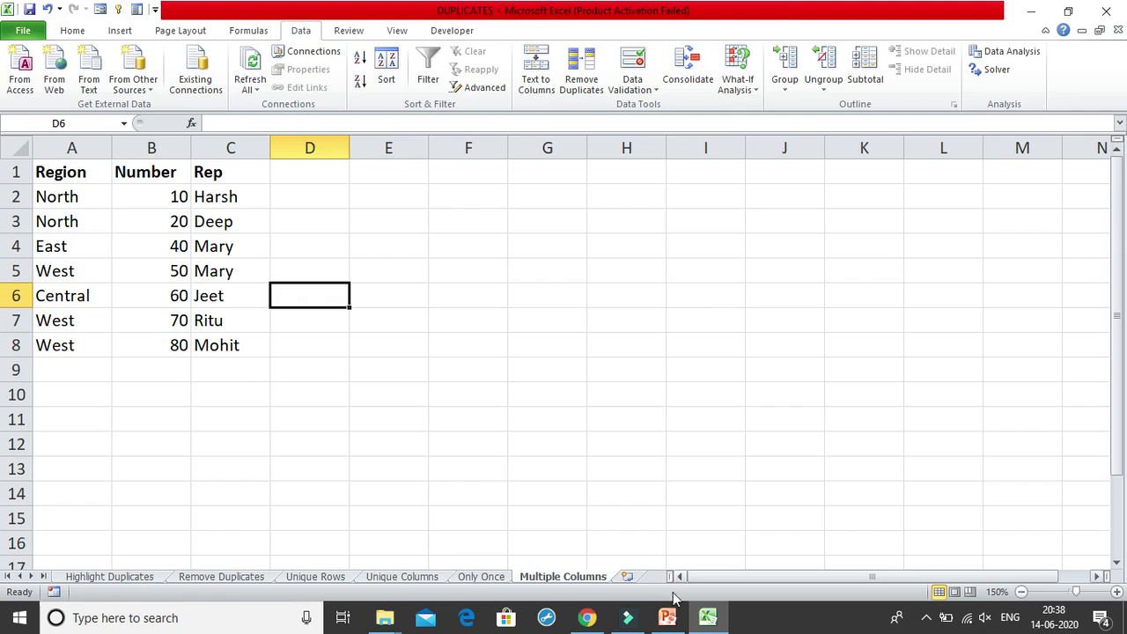
Switch to the PowerPoint presentation and start its slide show
{"action": "left_click", "coordinate": [666, 617]}
{"action": "left_click", "coordinate": [82, 69]}
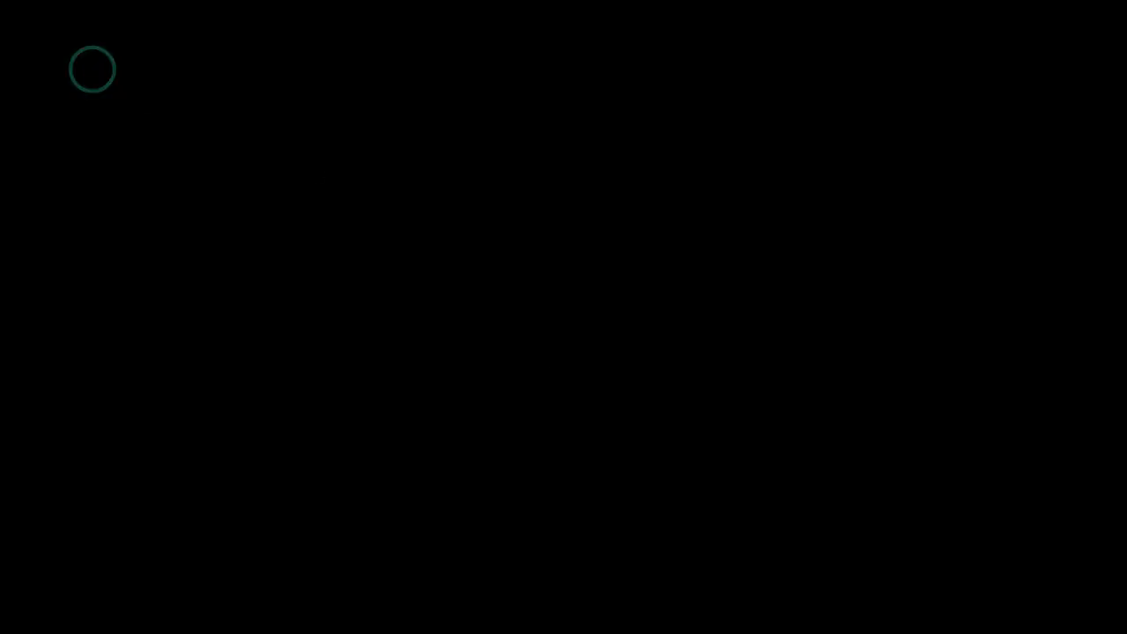